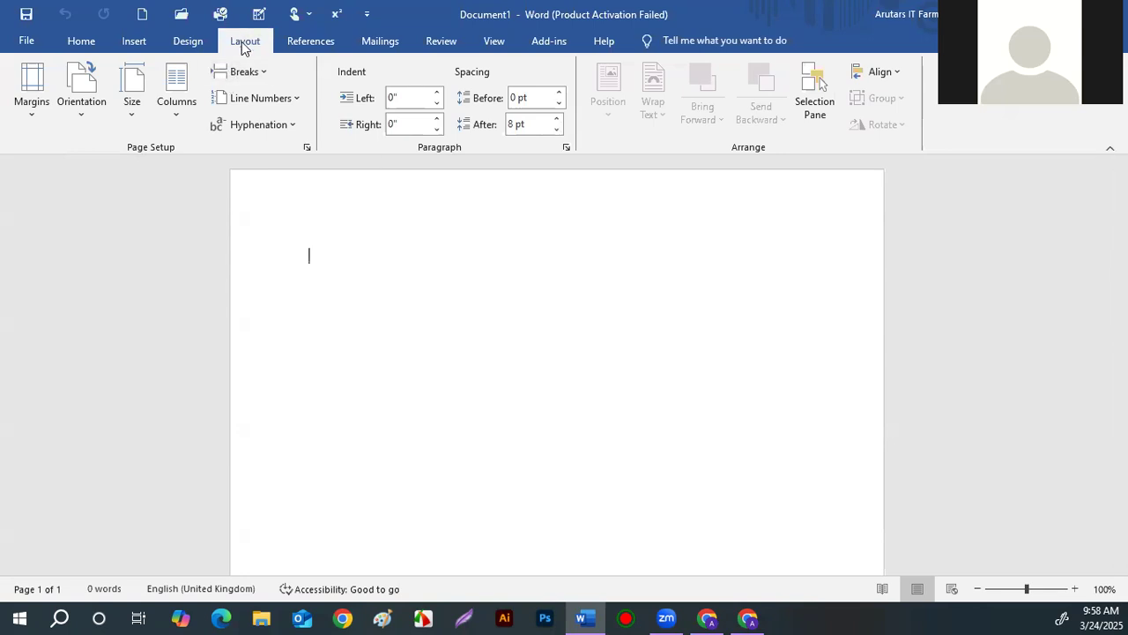
pyautogui.click(81, 41)
pyautogui.click(132, 41)
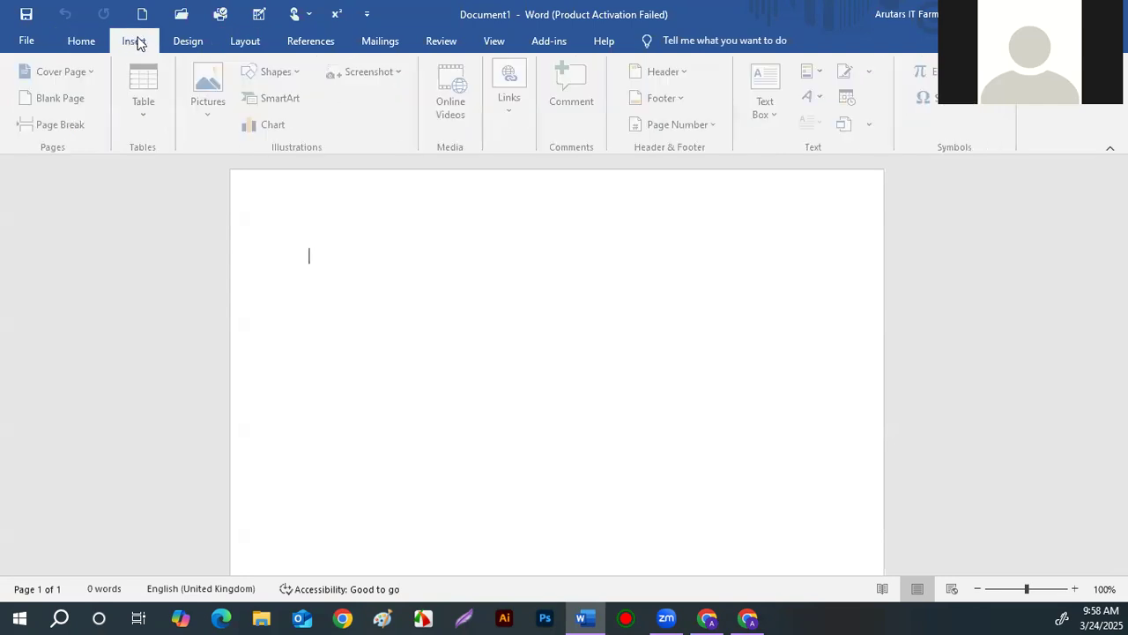
pyautogui.click(197, 44)
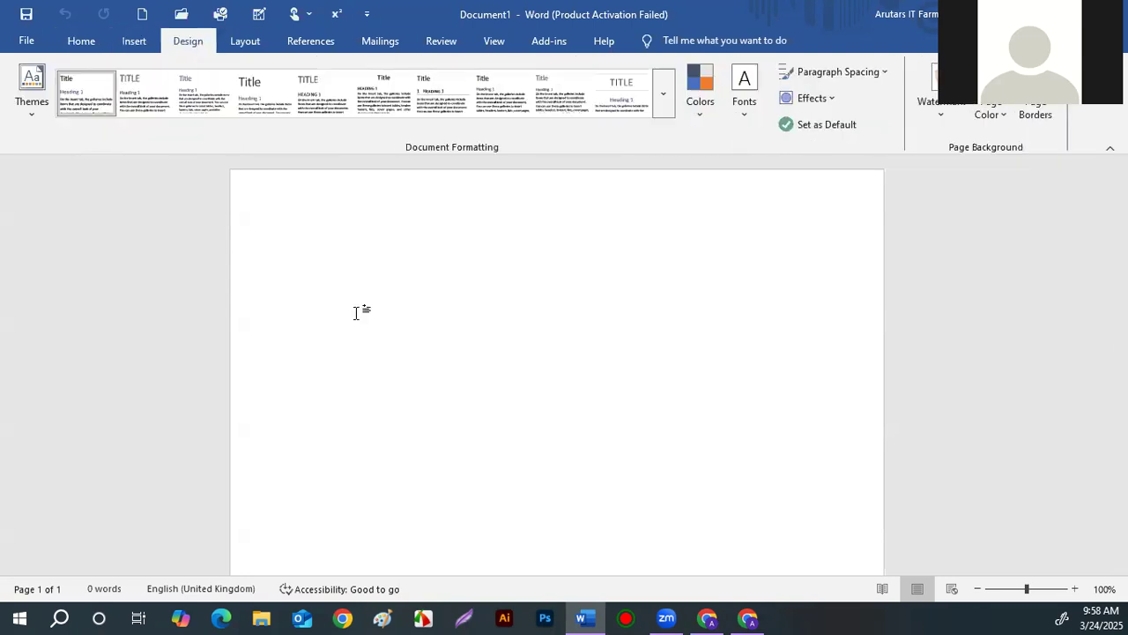
pyautogui.click(235, 44)
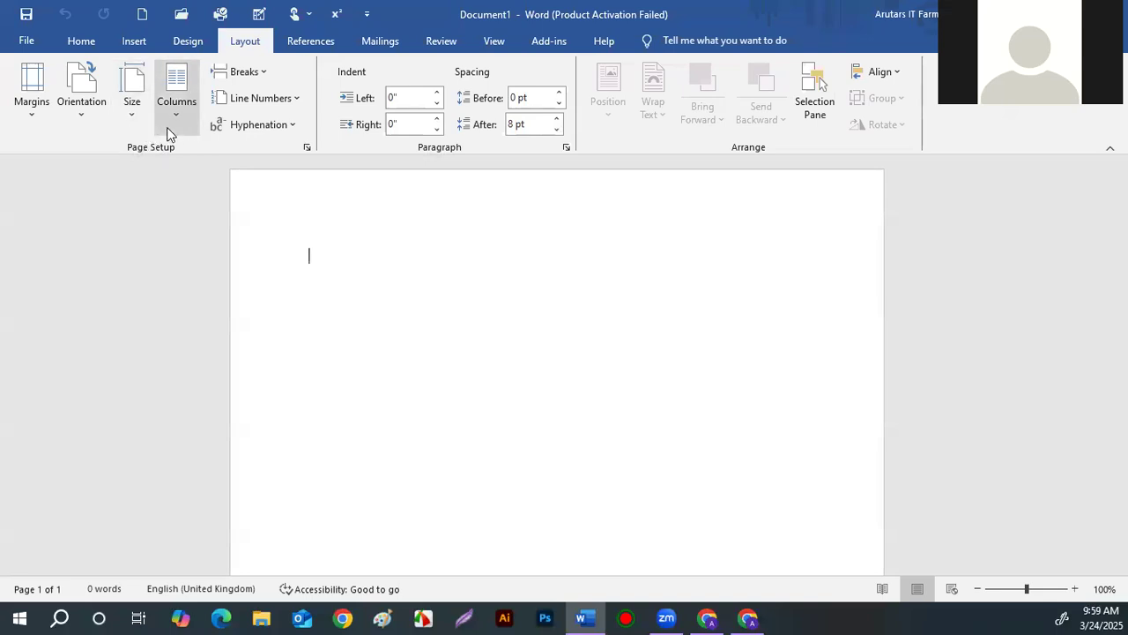
pyautogui.click(29, 121)
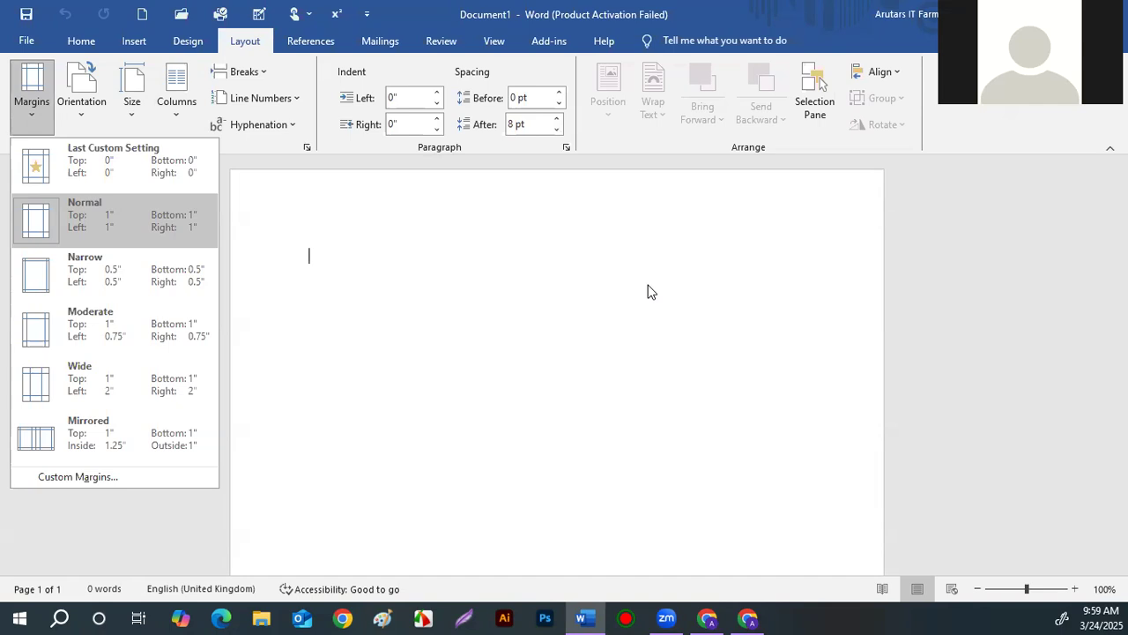
pyautogui.click(580, 244)
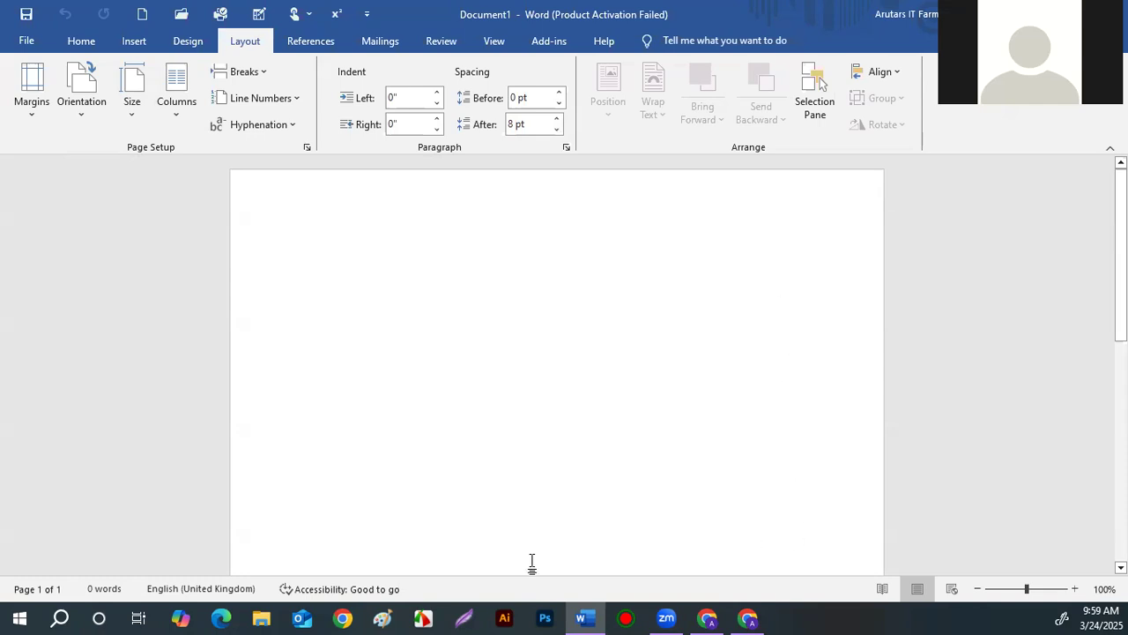
# Step: Enter ববব followed by a long run of ক letters at the page start until the text wraps onto a second line
pyautogui.click(272, 269)
pyautogui.click(326, 273)
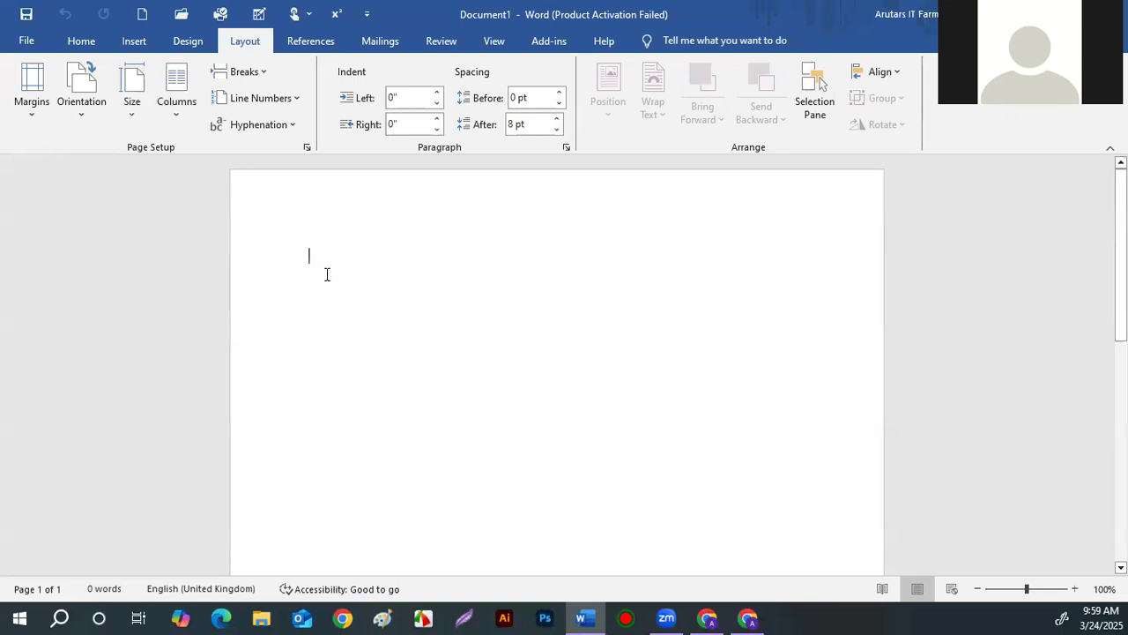
pyautogui.click(245, 253)
pyautogui.click(807, 266)
pyautogui.write('ববক')
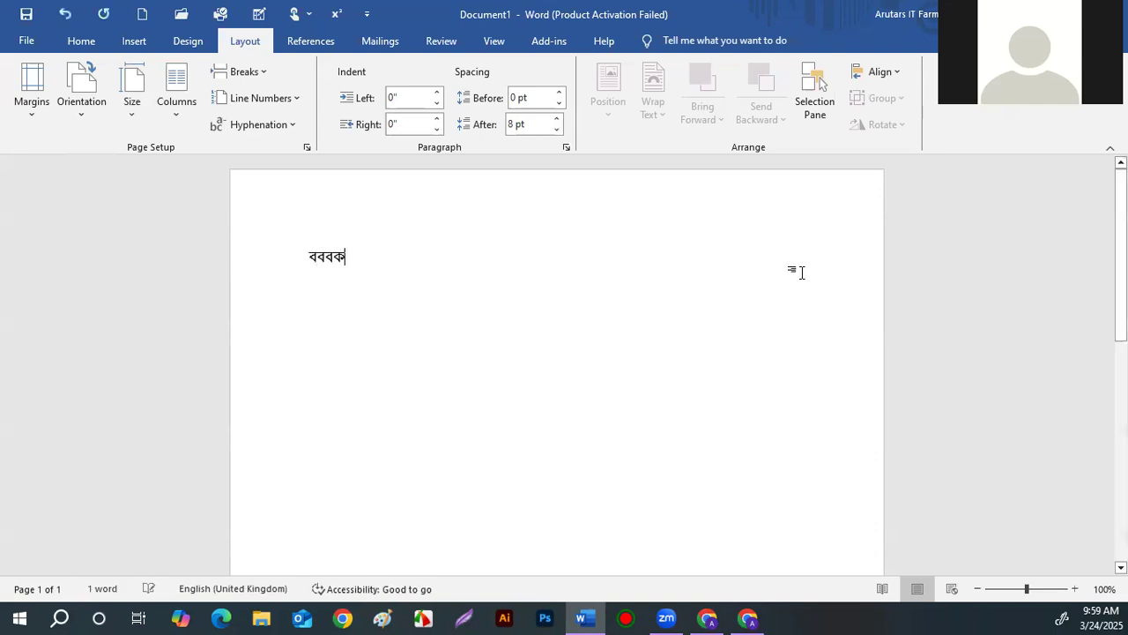
pyautogui.write('কককককককককককককককককককককককককককককককককককককককককককককককককককককককক')
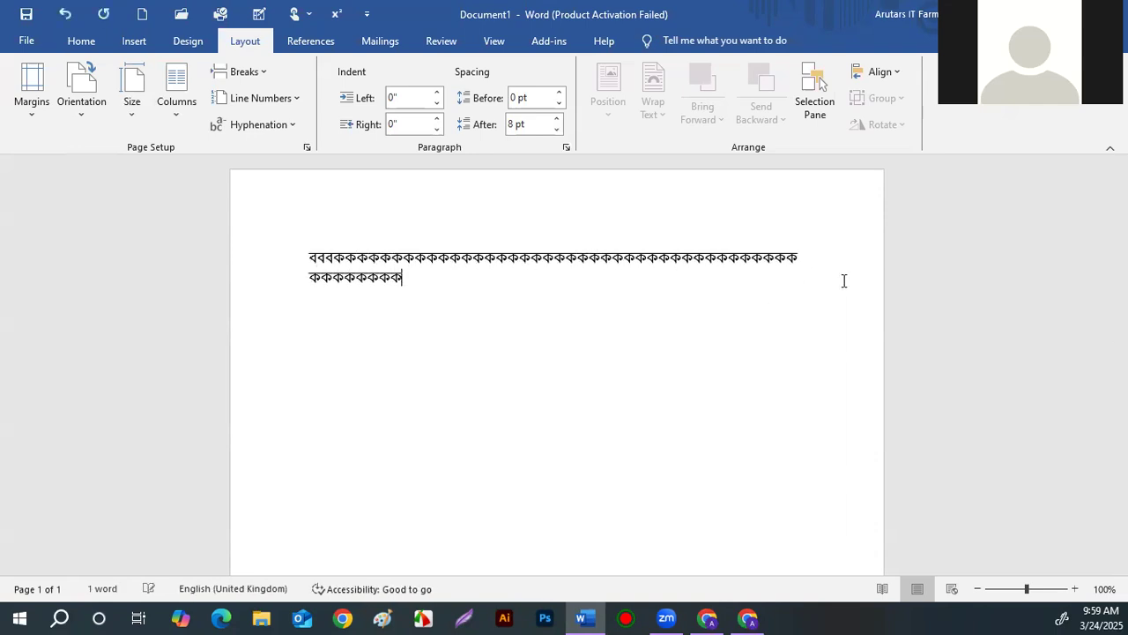
pyautogui.click(813, 265)
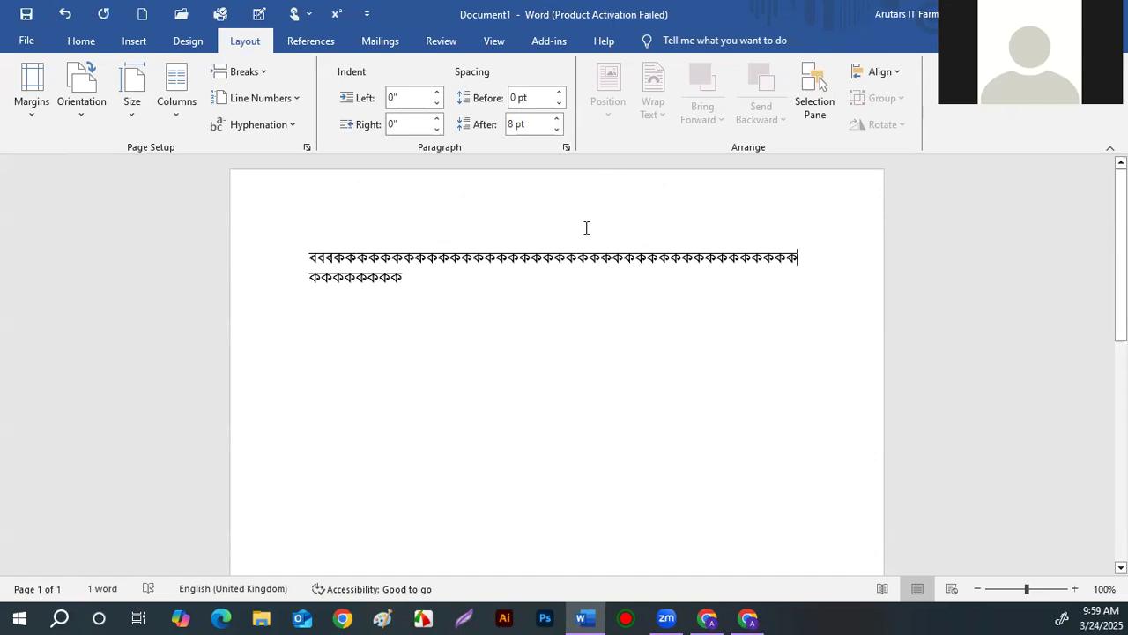
# Step: Capture the page area, mark the four margin boundaries around the text with red lines, and discard the capture
pyautogui.press('Print')
pyautogui.moveTo(222, 160)
pyautogui.mouseDown()
pyautogui.moveTo(418, 529)
pyautogui.moveTo(887, 580)
pyautogui.mouseUp()
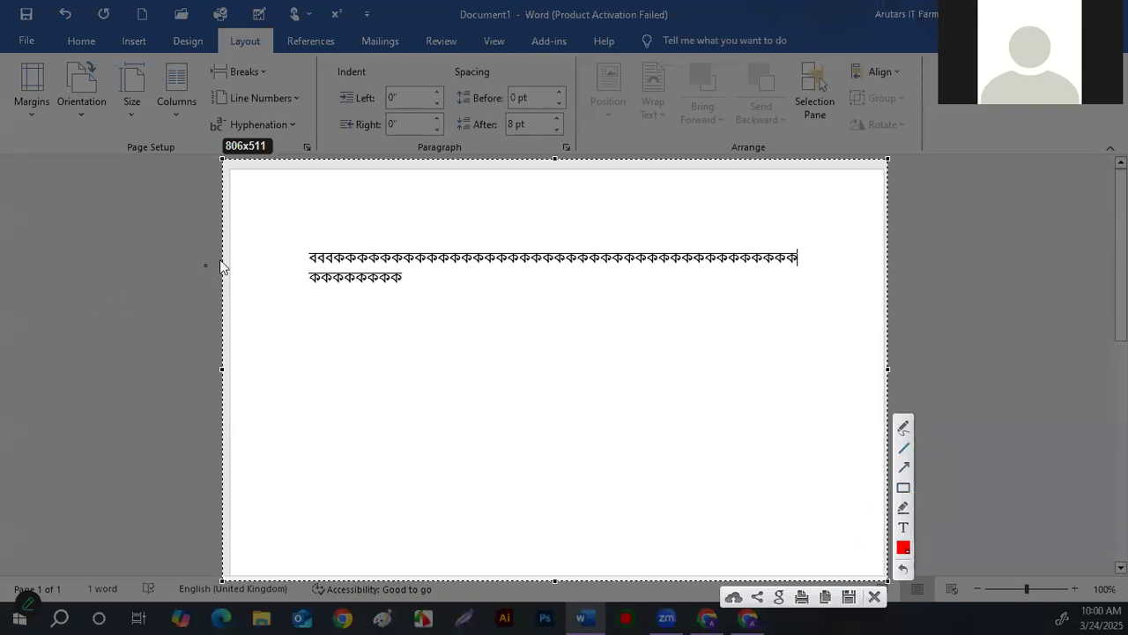
pyautogui.moveTo(296, 188); pyautogui.dragTo(300, 257)
pyautogui.moveTo(310, 355); pyautogui.dragTo(300, 573)
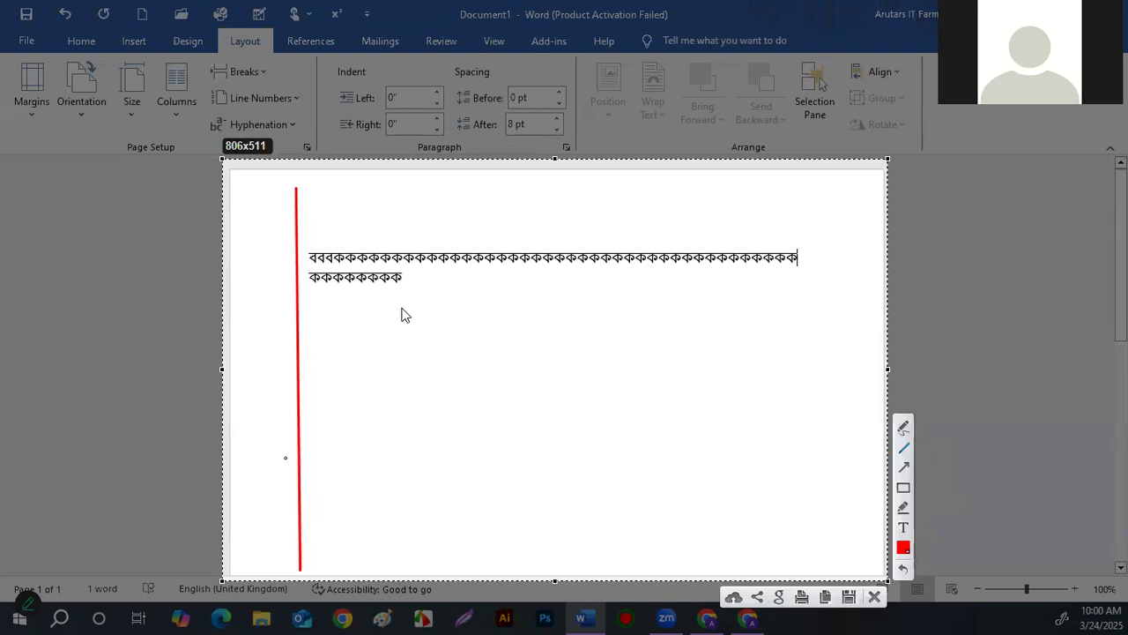
pyautogui.moveTo(296, 244); pyautogui.dragTo(805, 250)
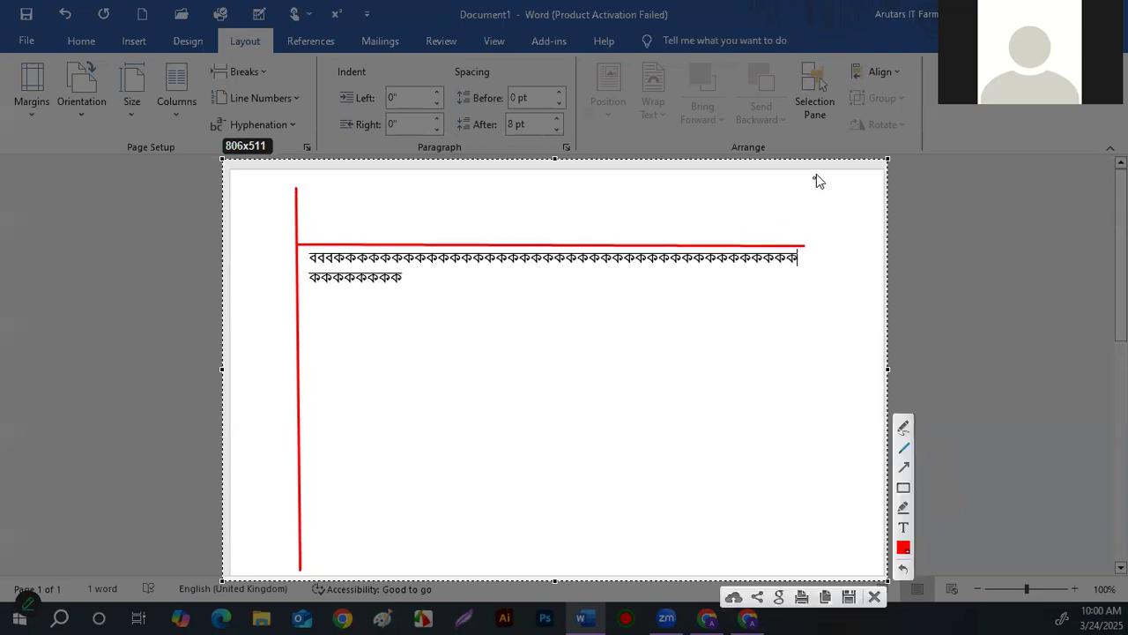
pyautogui.moveTo(806, 177); pyautogui.dragTo(815, 424)
pyautogui.moveTo(814, 473); pyautogui.dragTo(817, 572)
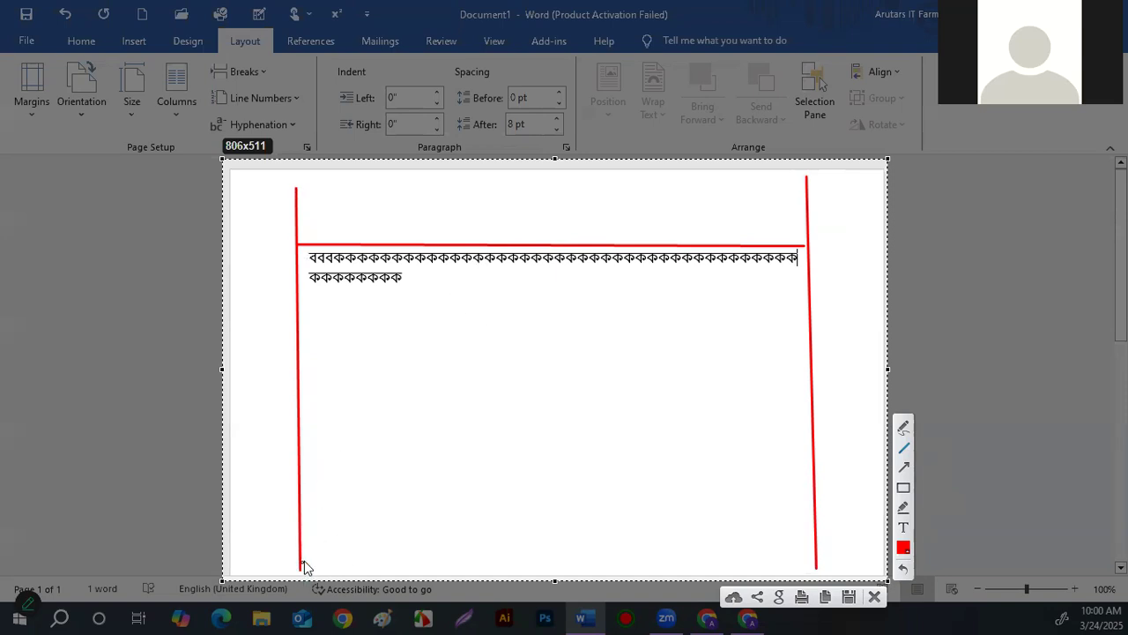
pyautogui.moveTo(302, 558); pyautogui.dragTo(831, 559)
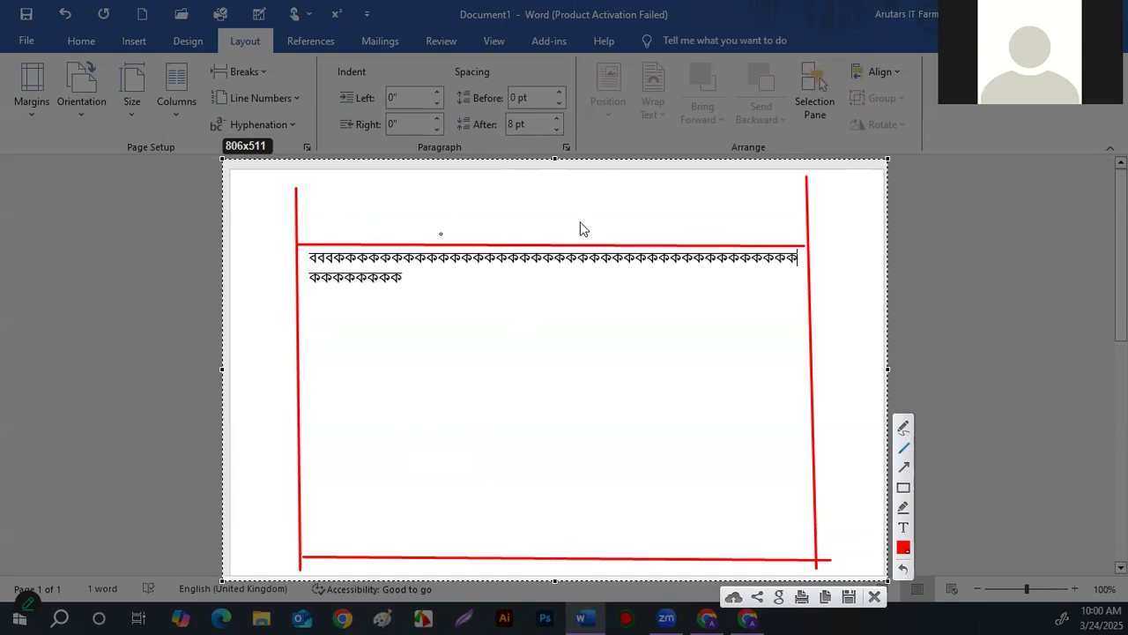
pyautogui.click(875, 597)
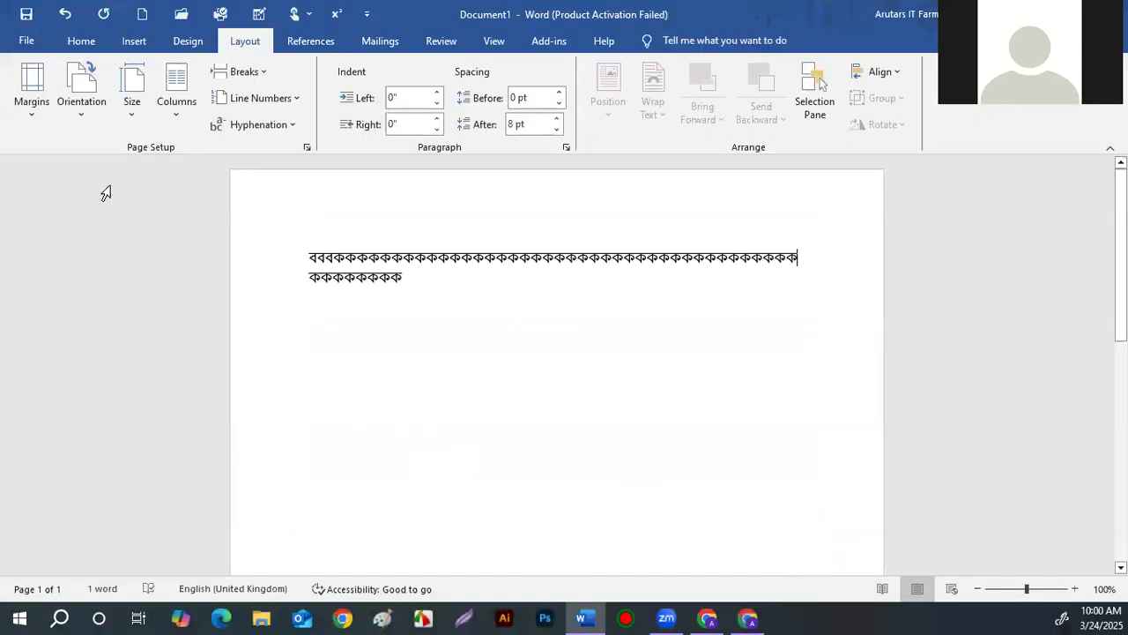
# Step: Apply the Narrow margin preset, 0.5" on all sides, to the document
pyautogui.click(31, 117)
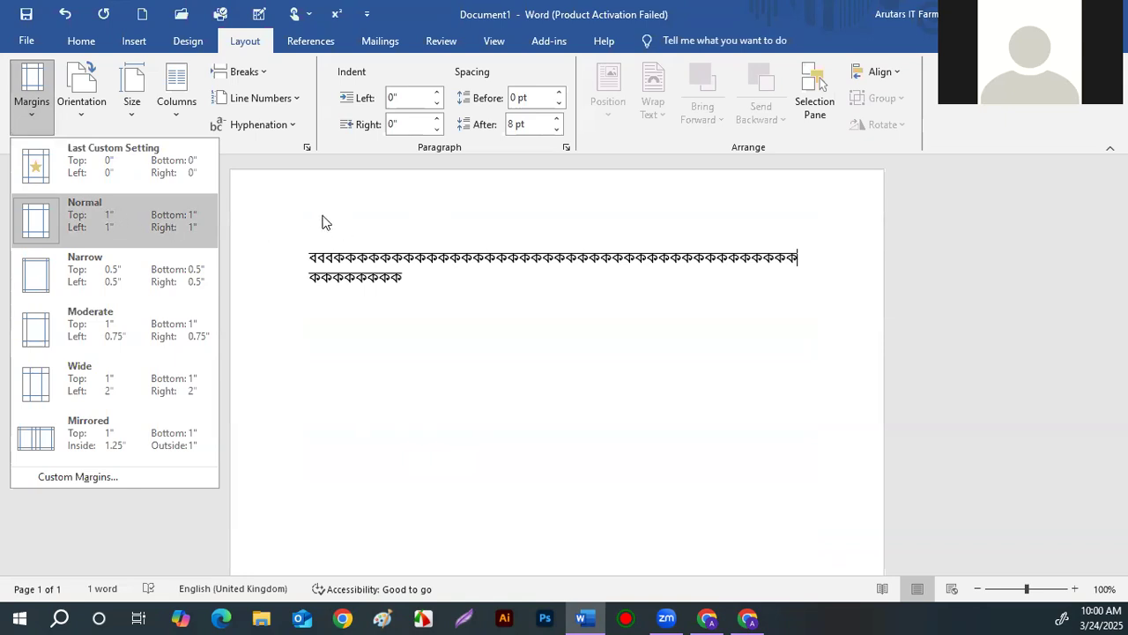
pyautogui.click(36, 281)
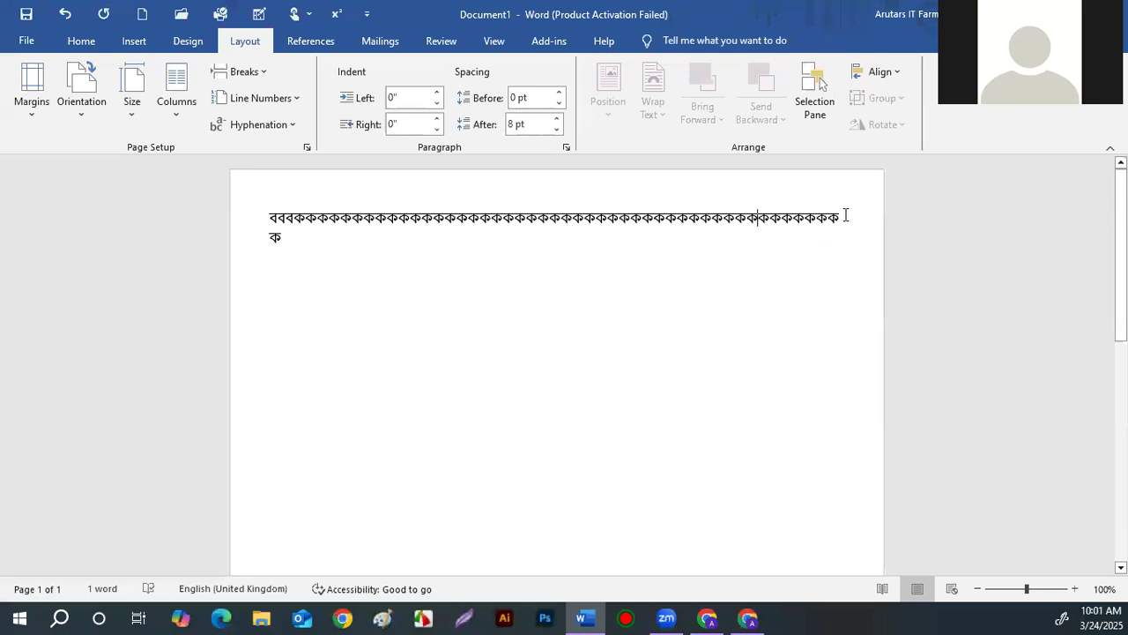
pyautogui.click(362, 189)
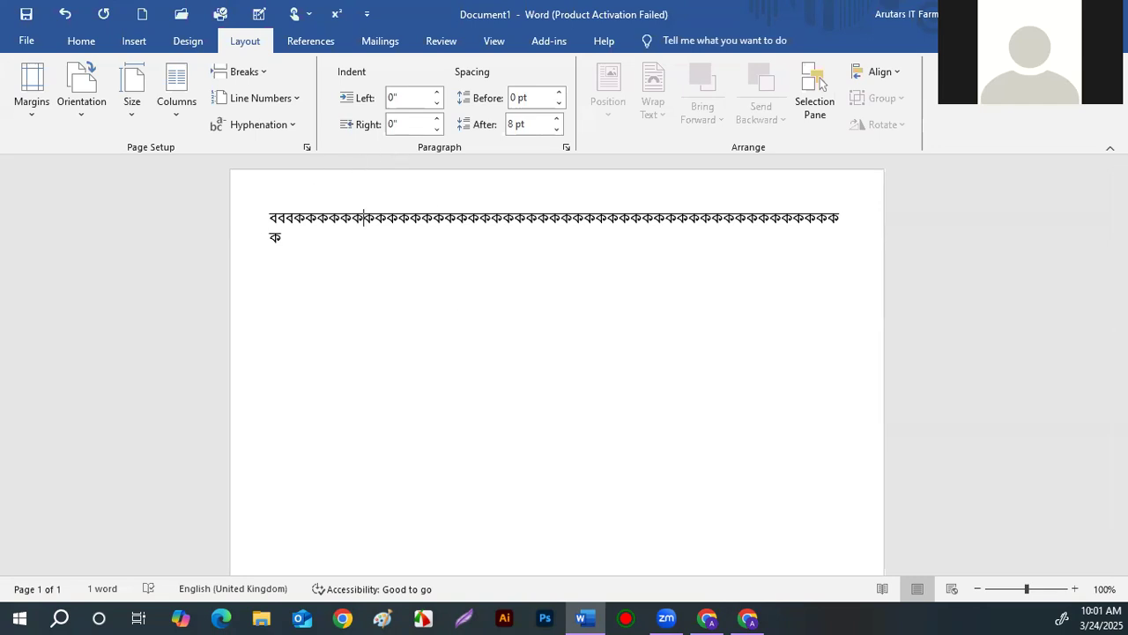
# Step: Try the Moderate margin preset with 0.75" sides, followed by the Wide preset with 2" sides
pyautogui.click(35, 120)
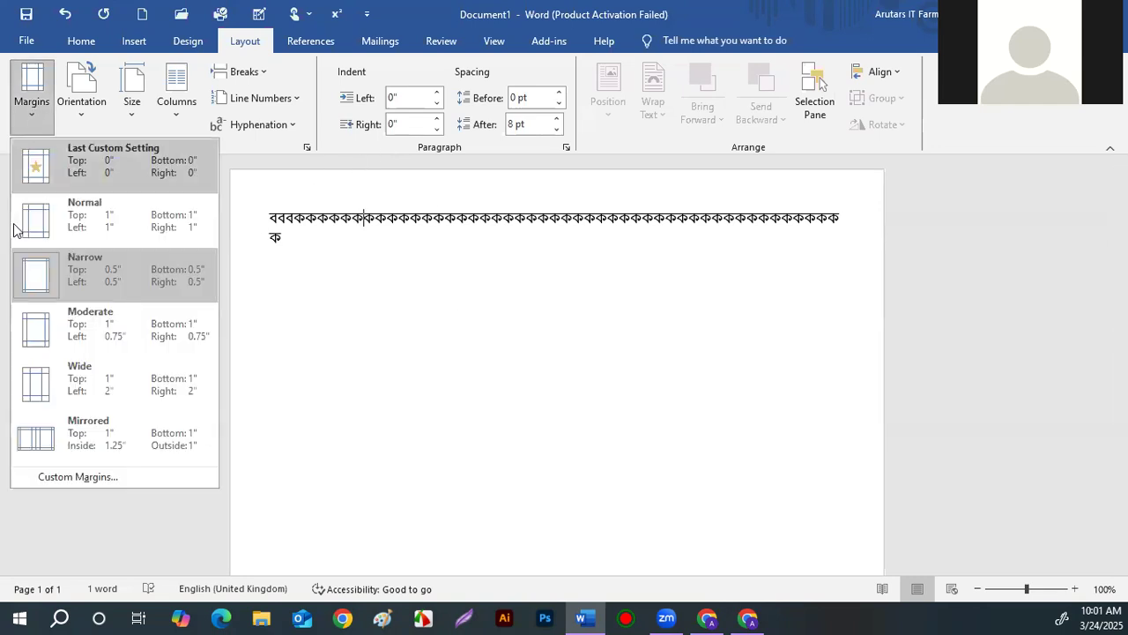
pyautogui.click(35, 338)
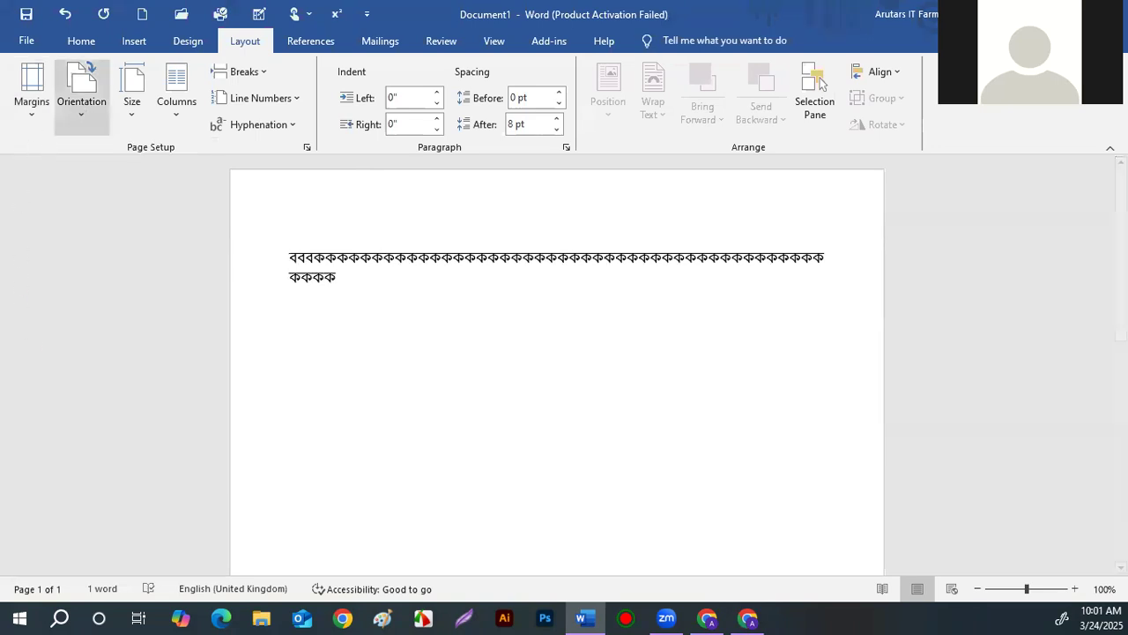
pyautogui.click(31, 99)
pyautogui.click(46, 392)
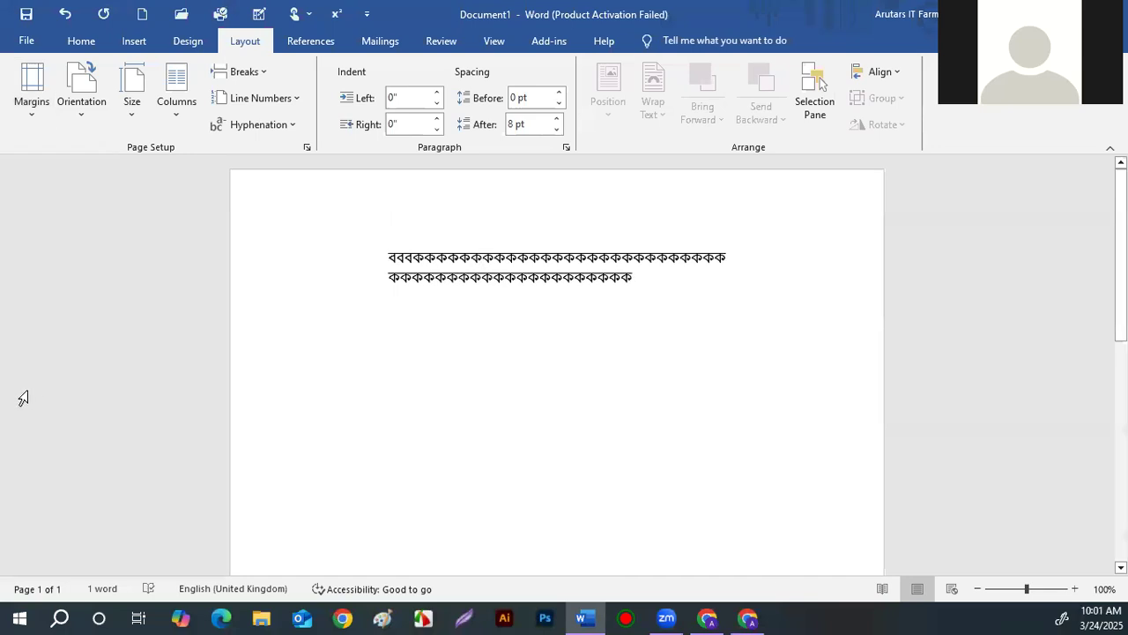
# Step: Open the custom margin settings at the top margin value and dismiss them without applying any change
pyautogui.click(33, 104)
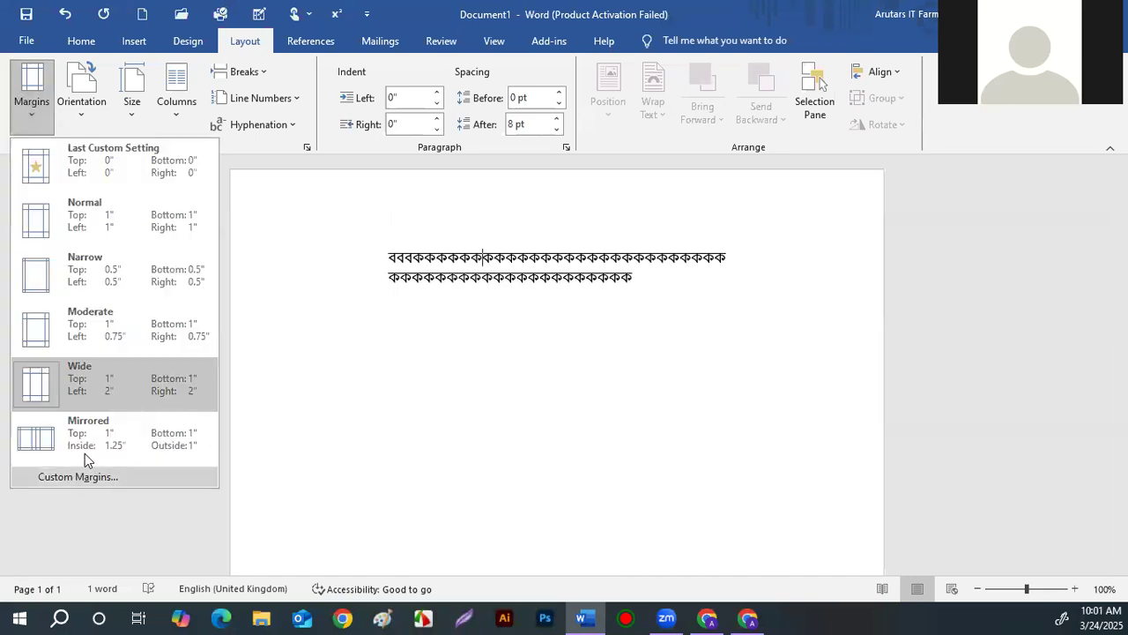
pyautogui.click(79, 476)
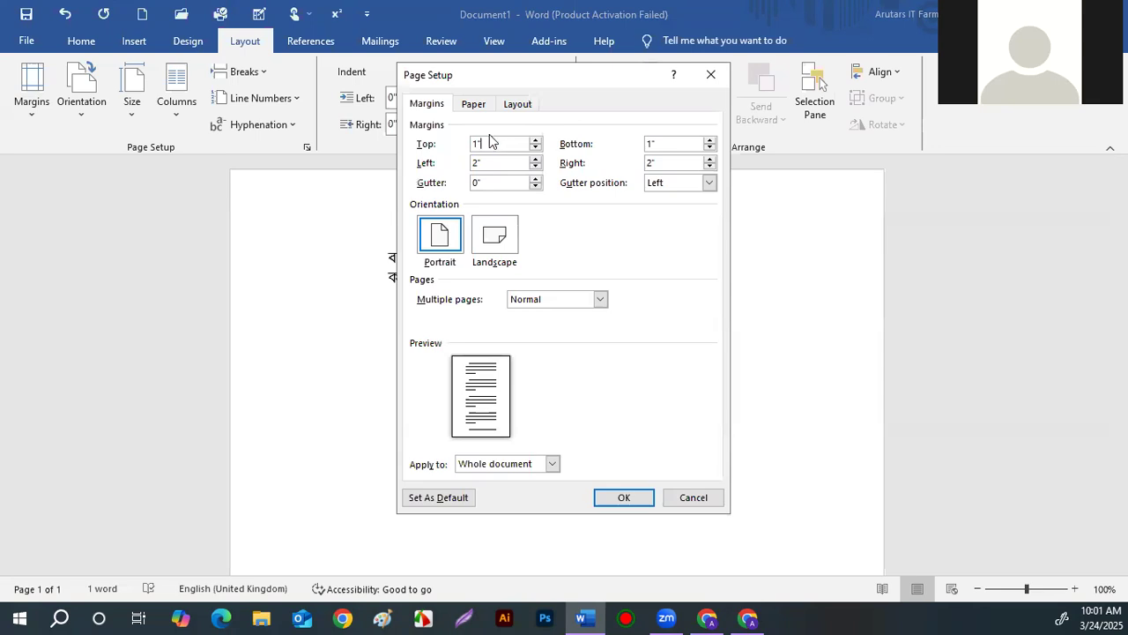
pyautogui.press('BackSpace')
pyautogui.click(490, 143)
pyautogui.click(710, 74)
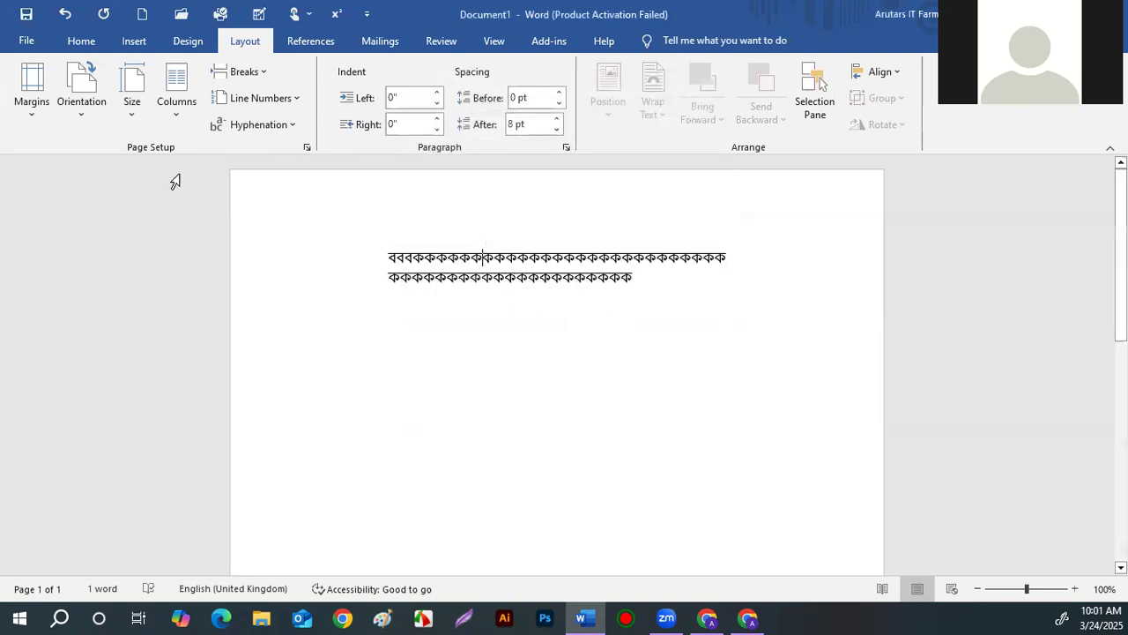
# Step: Apply the Normal margin preset, 1" on all sides, and place the cursor at the end of the text
pyautogui.click(41, 112)
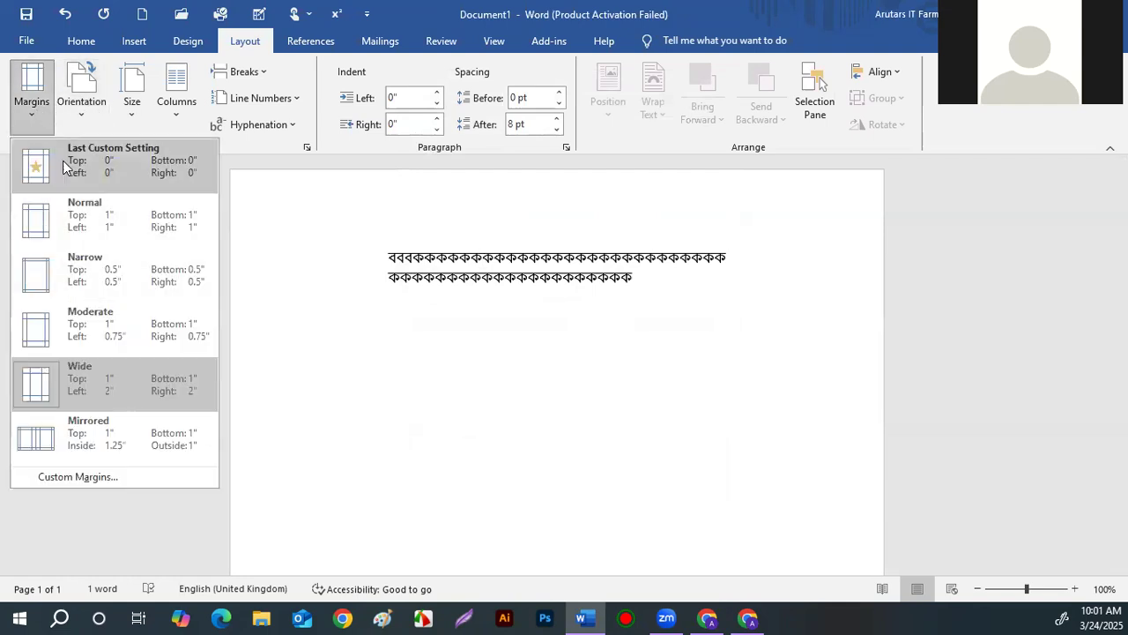
pyautogui.click(40, 228)
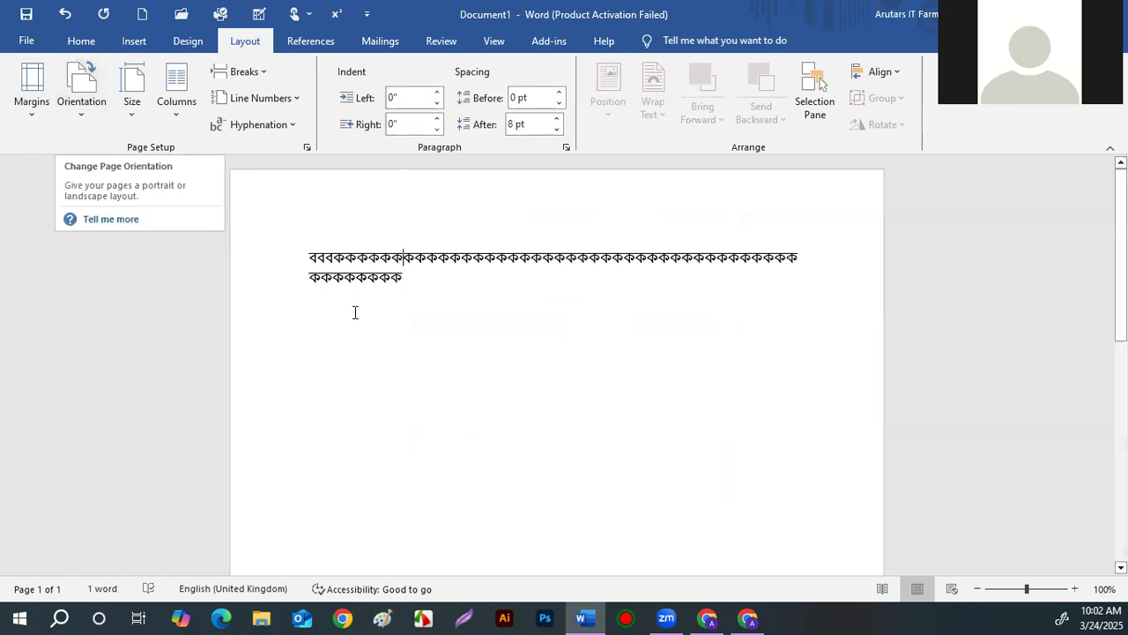
pyautogui.click(430, 359)
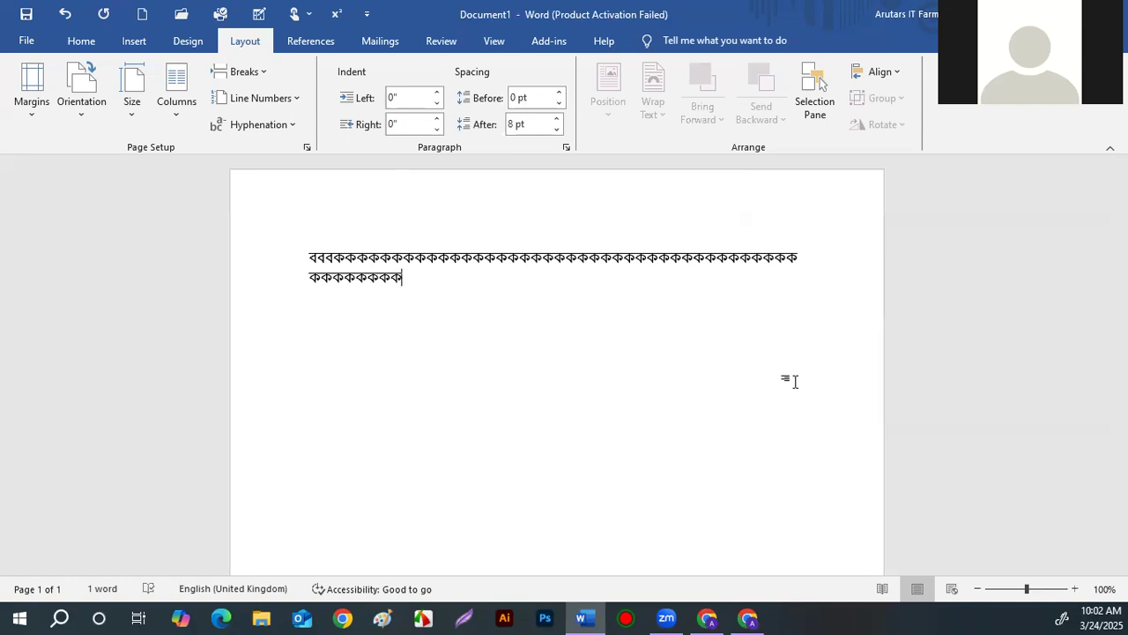
# Step: Select Portrait as the page orientation, switch the page to Landscape, and keep that layout
pyautogui.click(85, 109)
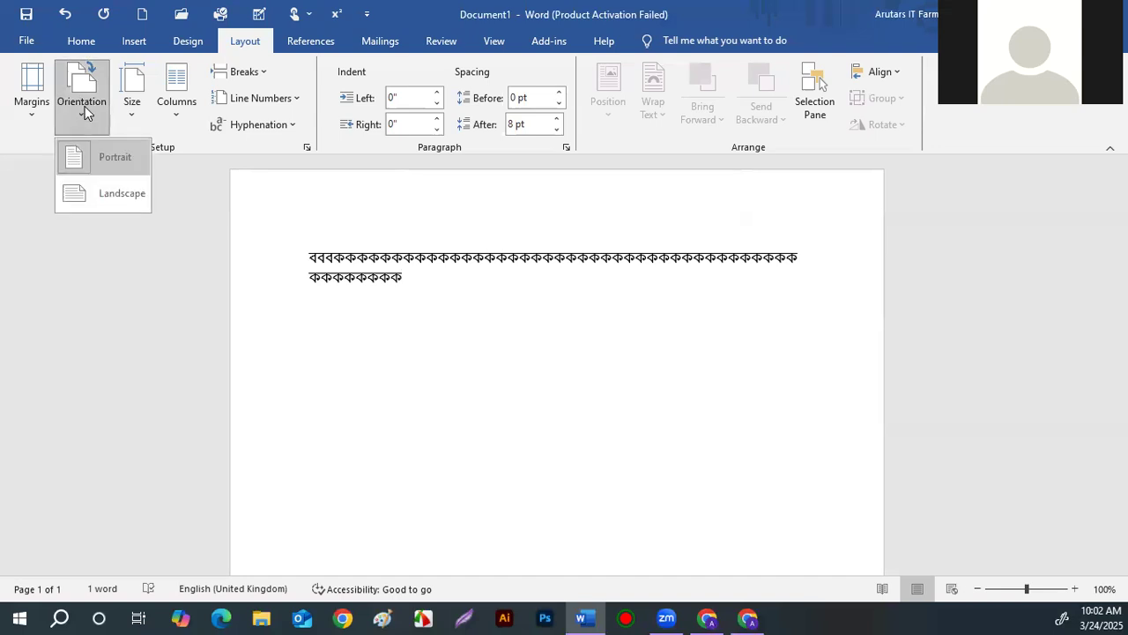
pyautogui.click(115, 165)
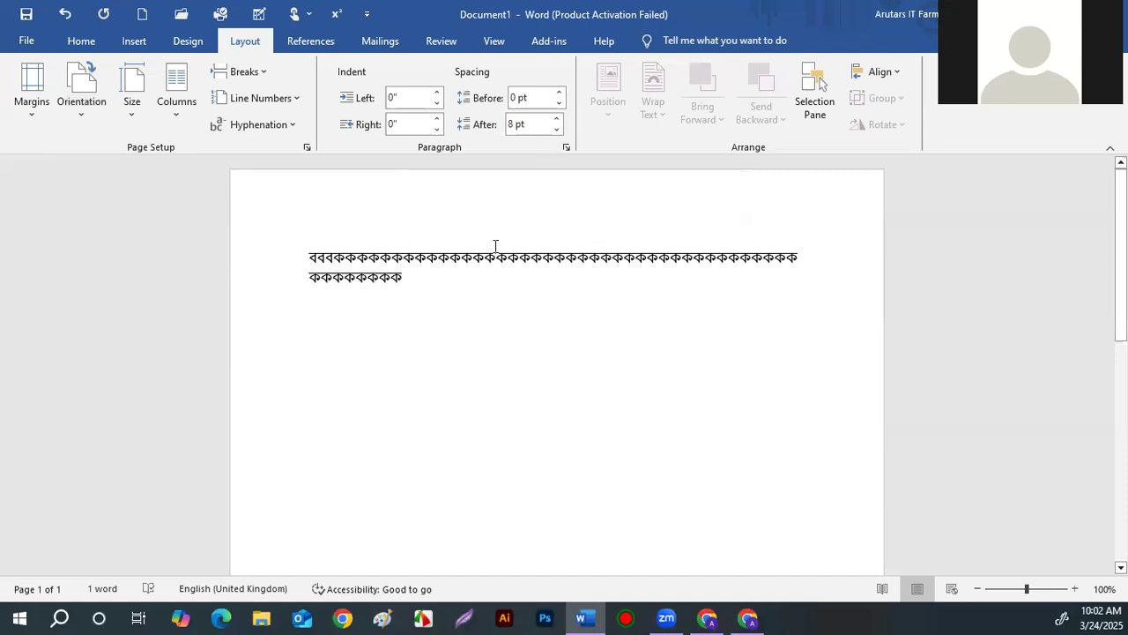
pyautogui.click(85, 118)
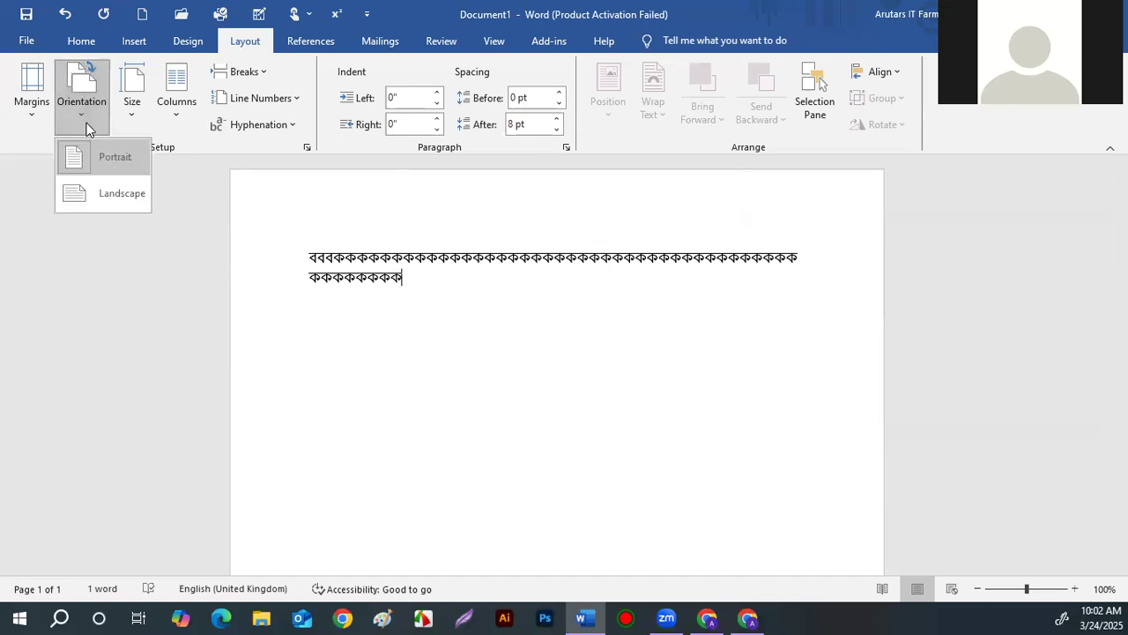
pyautogui.click(124, 196)
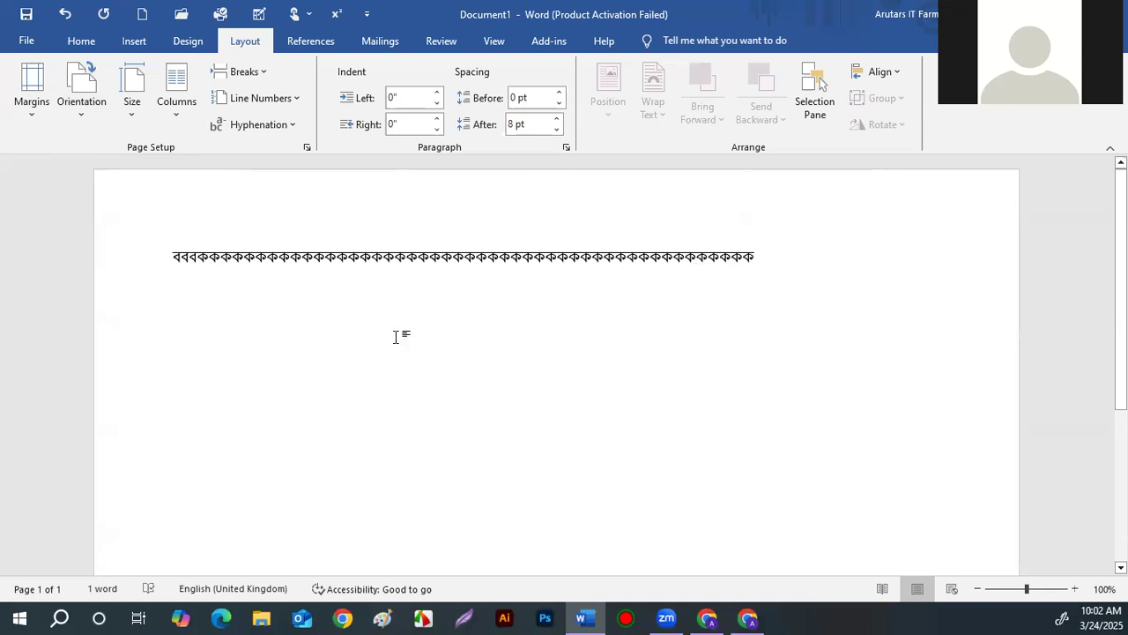
pyautogui.scroll(-1, 394, 322)
pyautogui.scroll(-1, 458, 305)
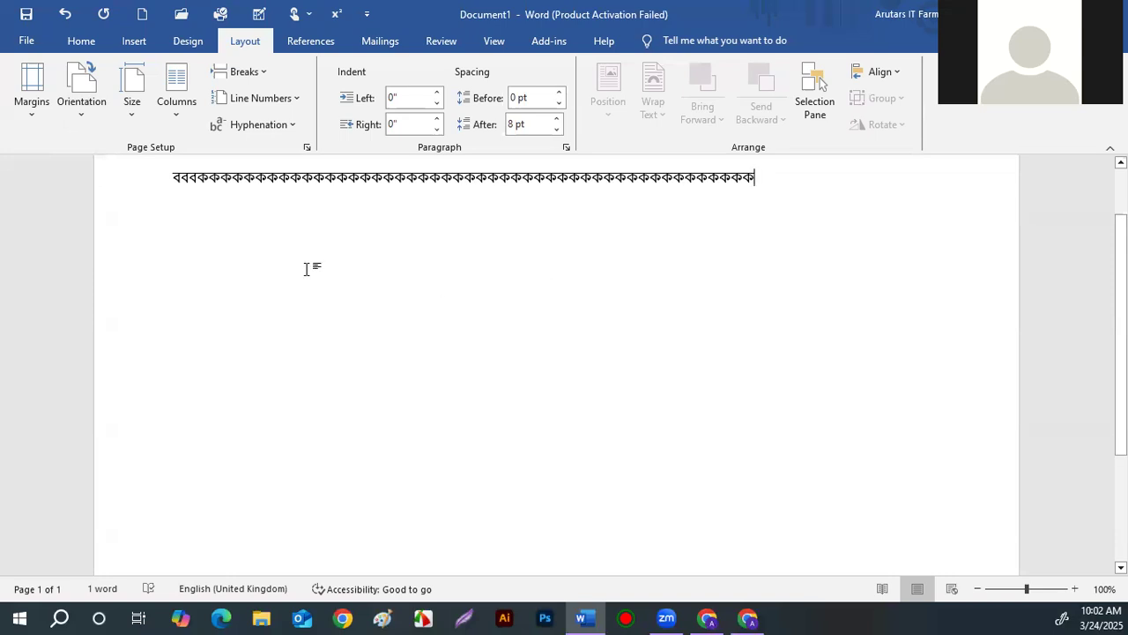
pyautogui.scroll(1, 415, 280)
pyautogui.scroll(1, 501, 293)
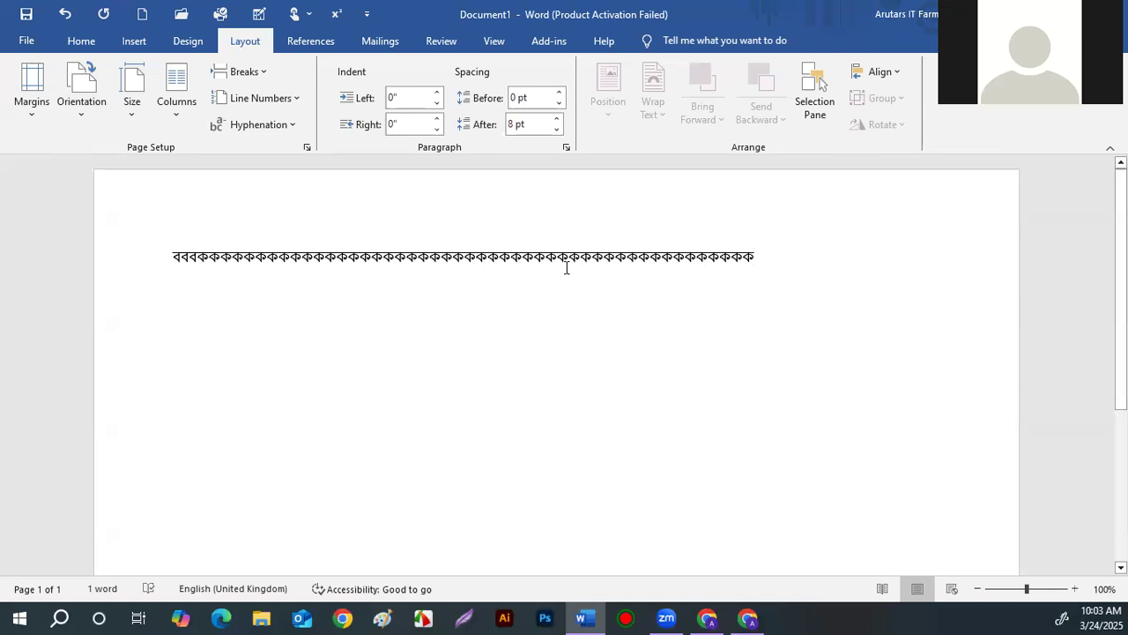
pyautogui.click(81, 113)
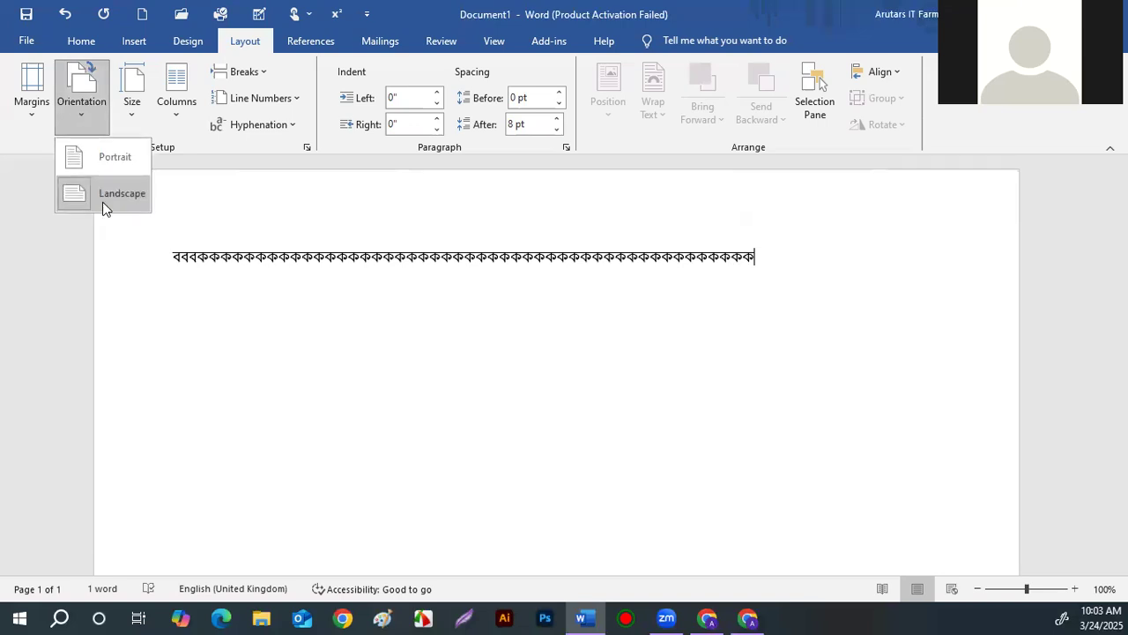
pyautogui.click(277, 203)
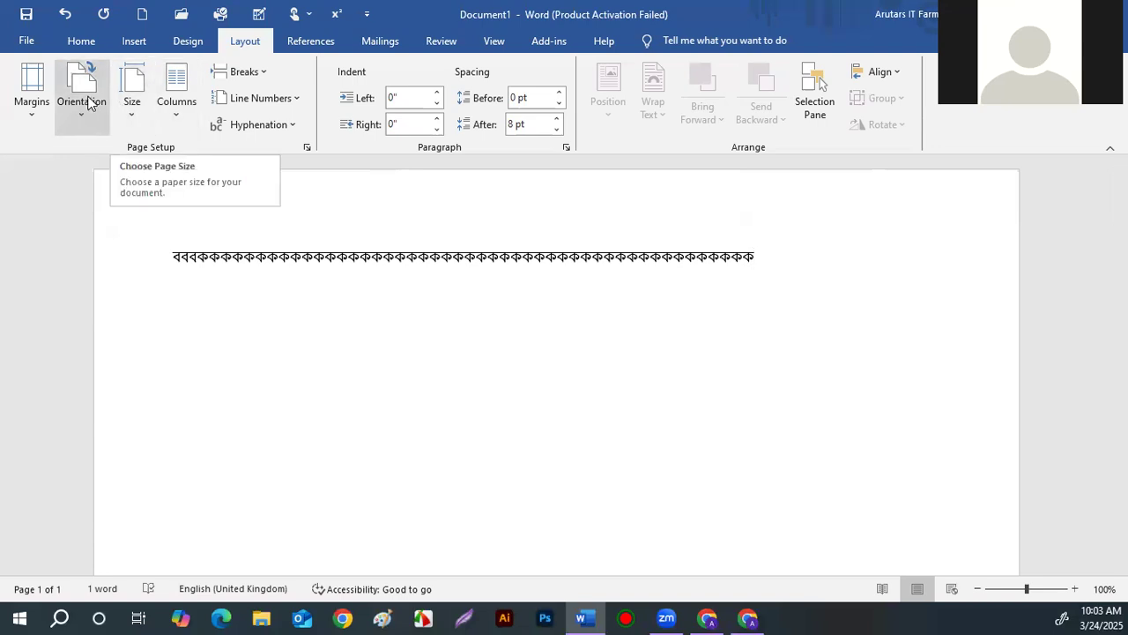
# Step: Switch the page orientation back to Portrait
pyautogui.click(87, 104)
pyautogui.click(108, 151)
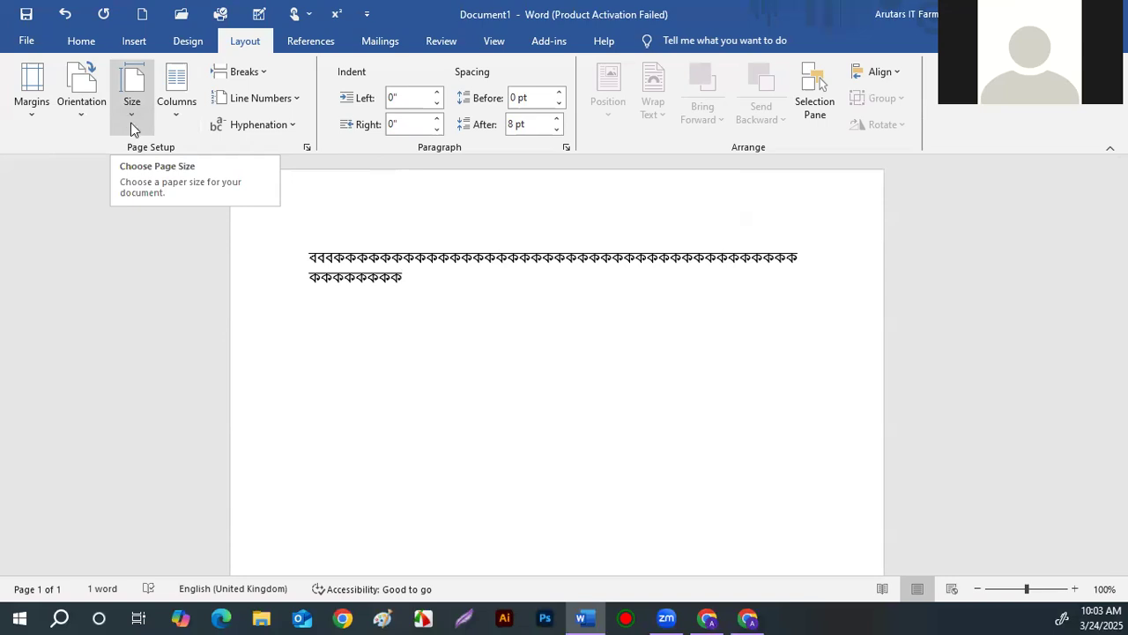
# Step: Try the A3 paper size (11.69" x 16.54"), followed by A5 (5.83" x 8.27"), and place the cursor at the end of the text
pyautogui.click(131, 120)
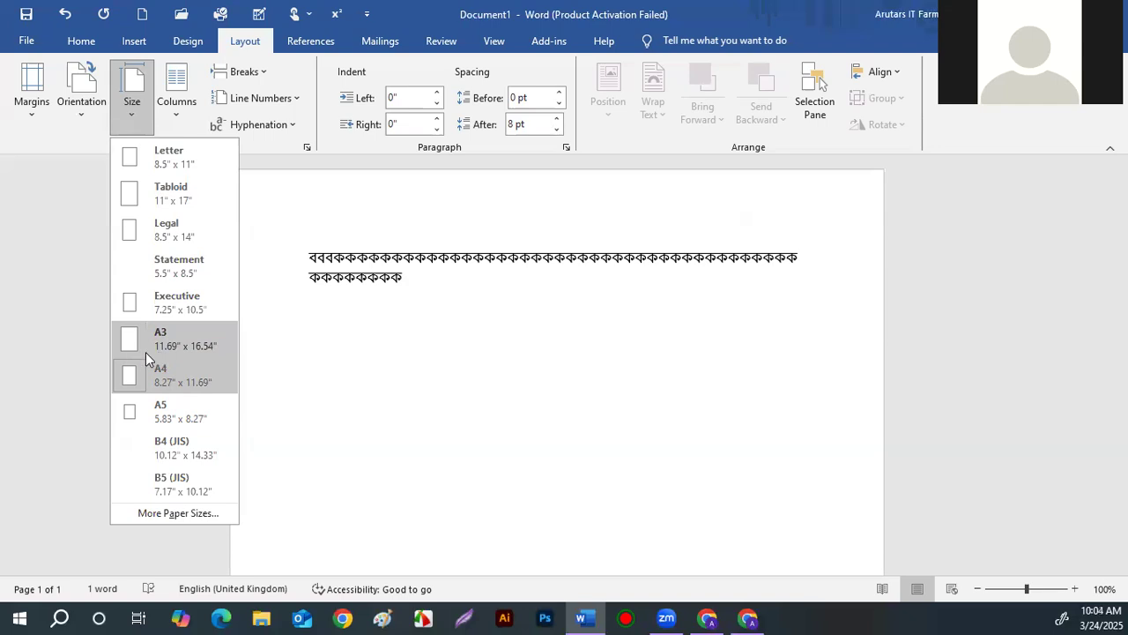
pyautogui.click(122, 339)
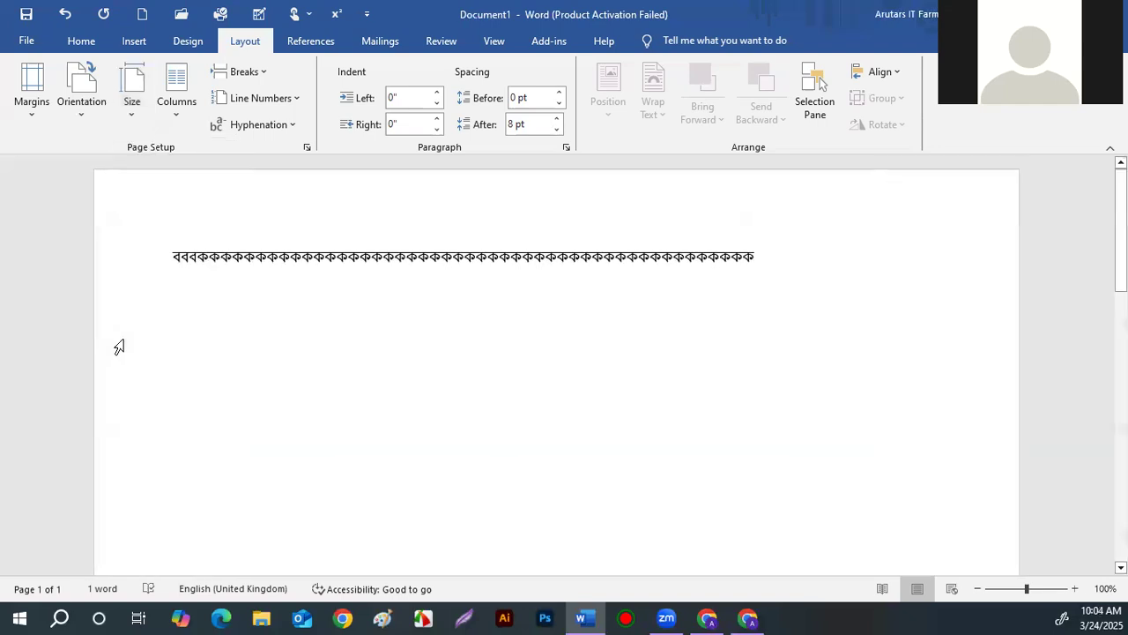
pyautogui.click(130, 128)
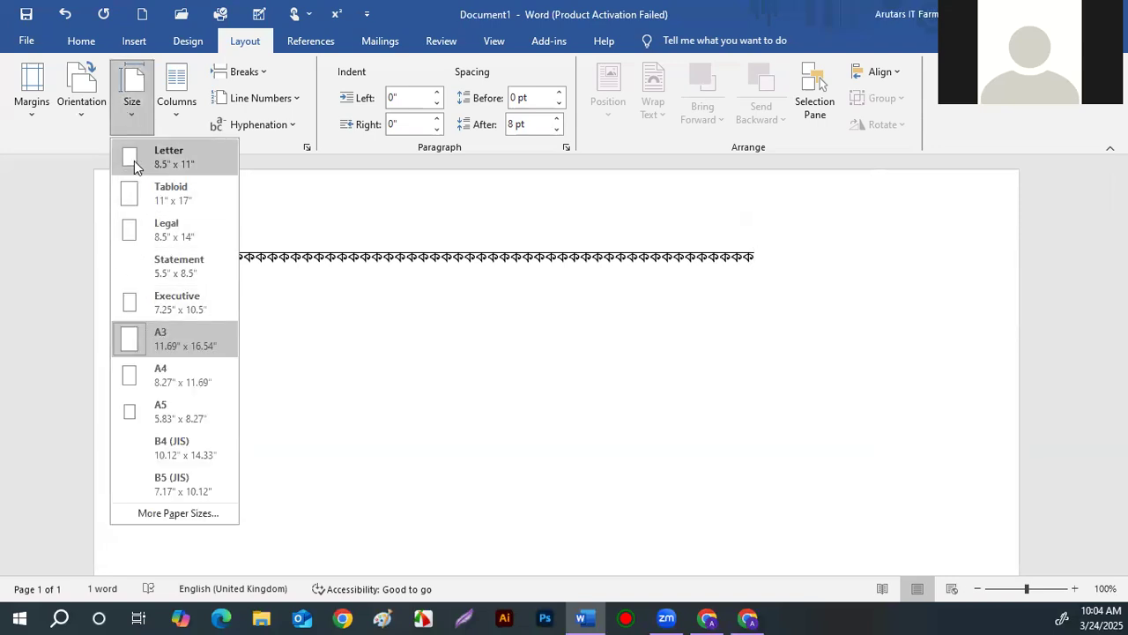
pyautogui.click(128, 417)
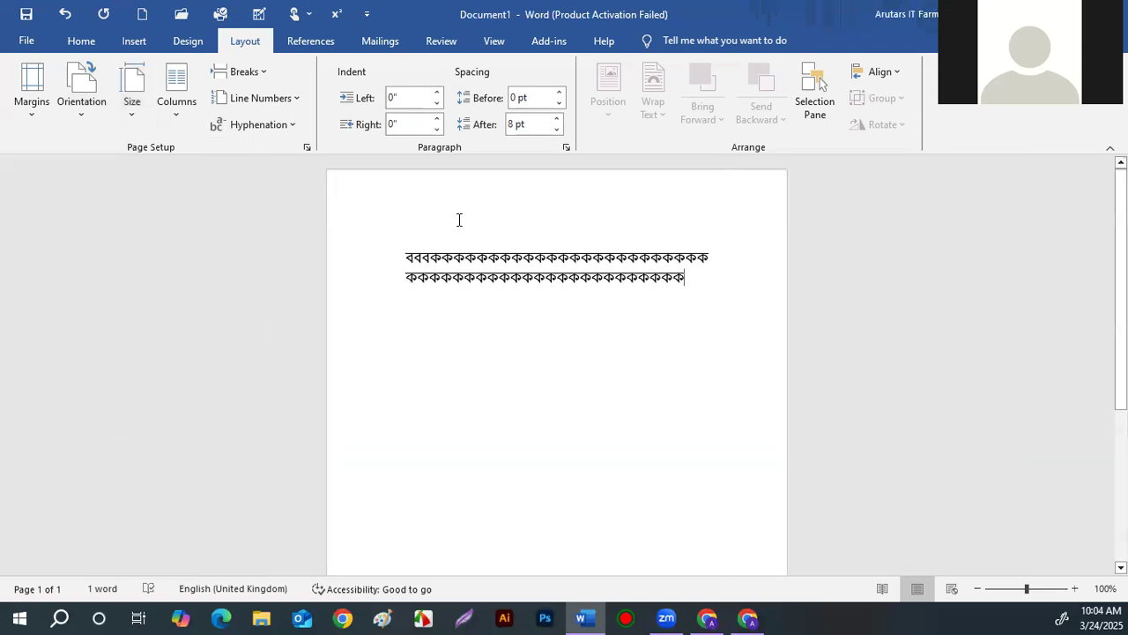
pyautogui.click(712, 282)
# Step: Open the custom paper size settings to view the width and height options, and dismiss them without changes
pyautogui.click(132, 99)
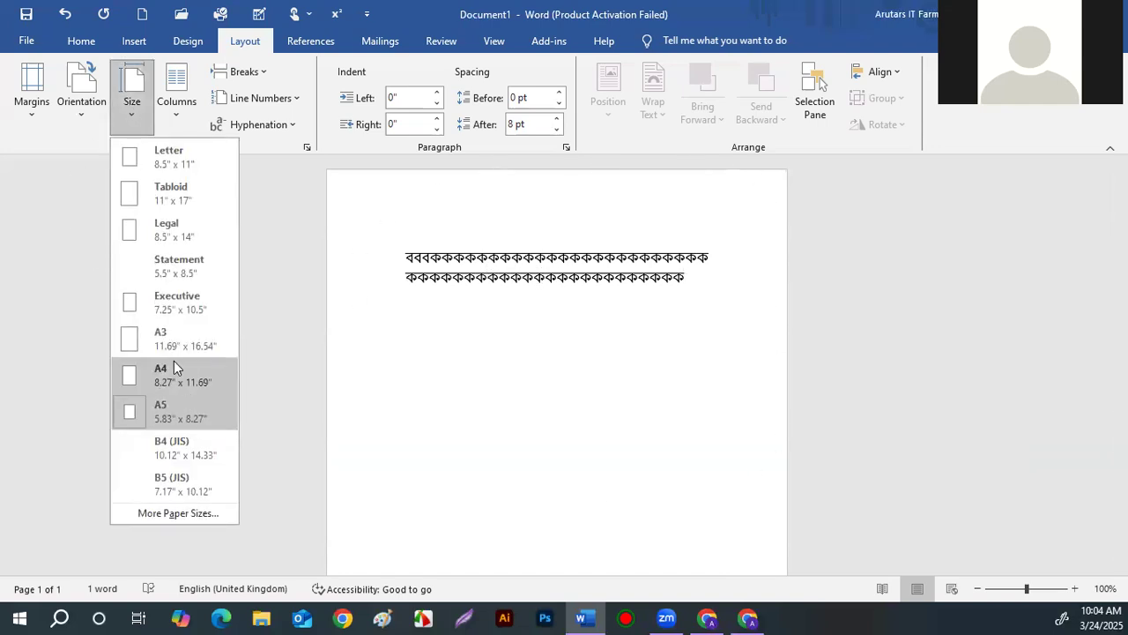
pyautogui.click(200, 515)
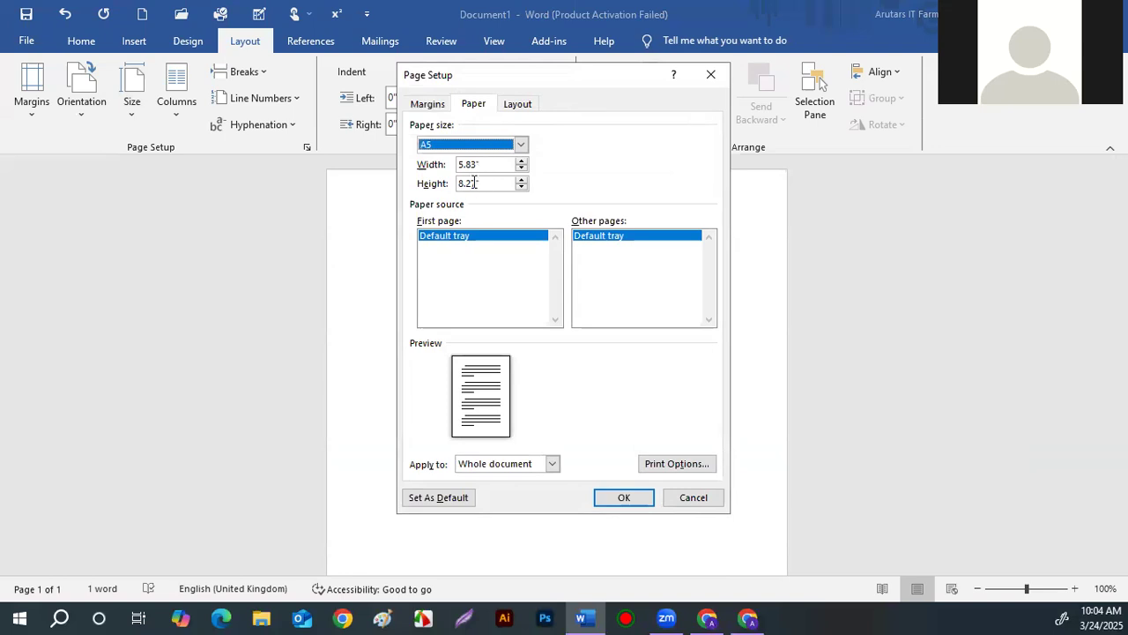
pyautogui.click(711, 75)
# Step: Set the paper size to A4 (8.27" x 11.69"), and view the available column layouts without choosing one
pyautogui.click(131, 114)
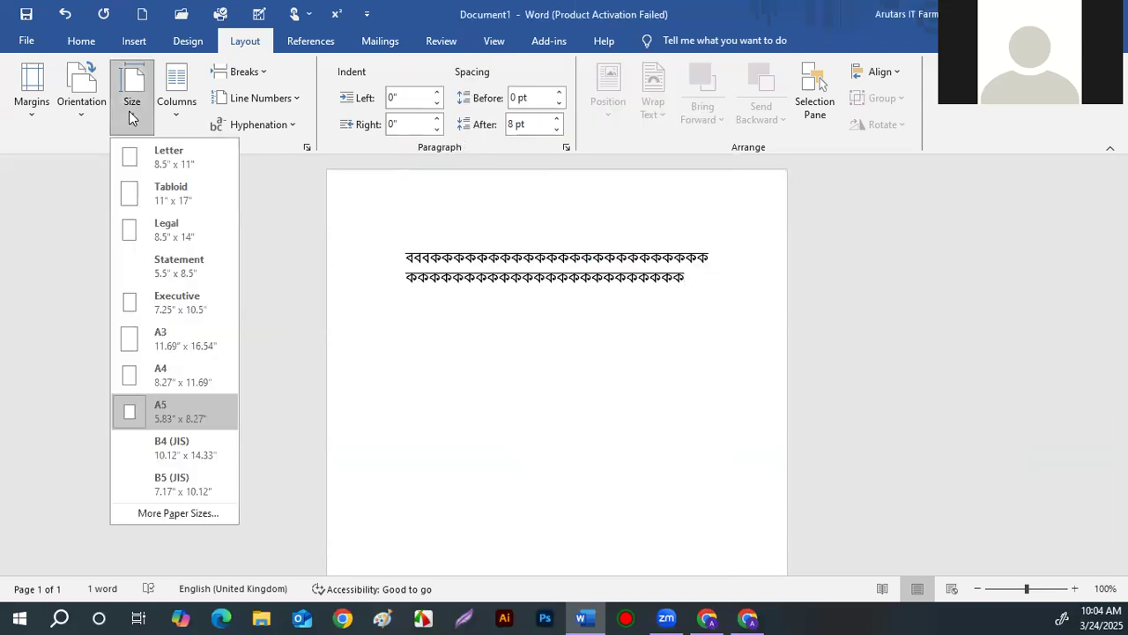
pyautogui.click(157, 376)
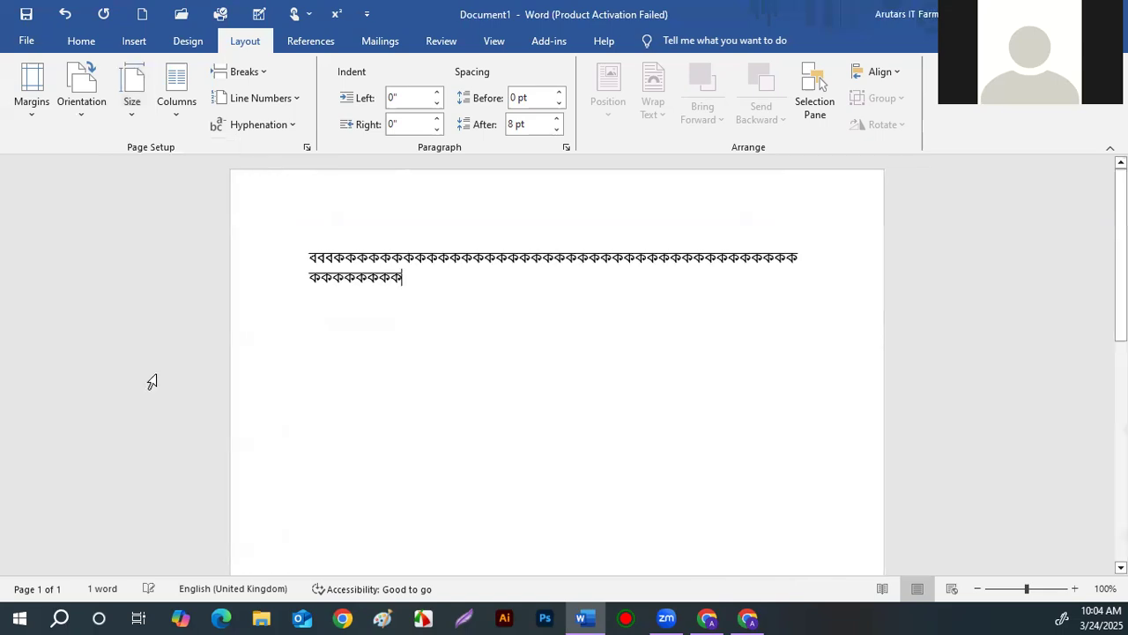
pyautogui.click(175, 120)
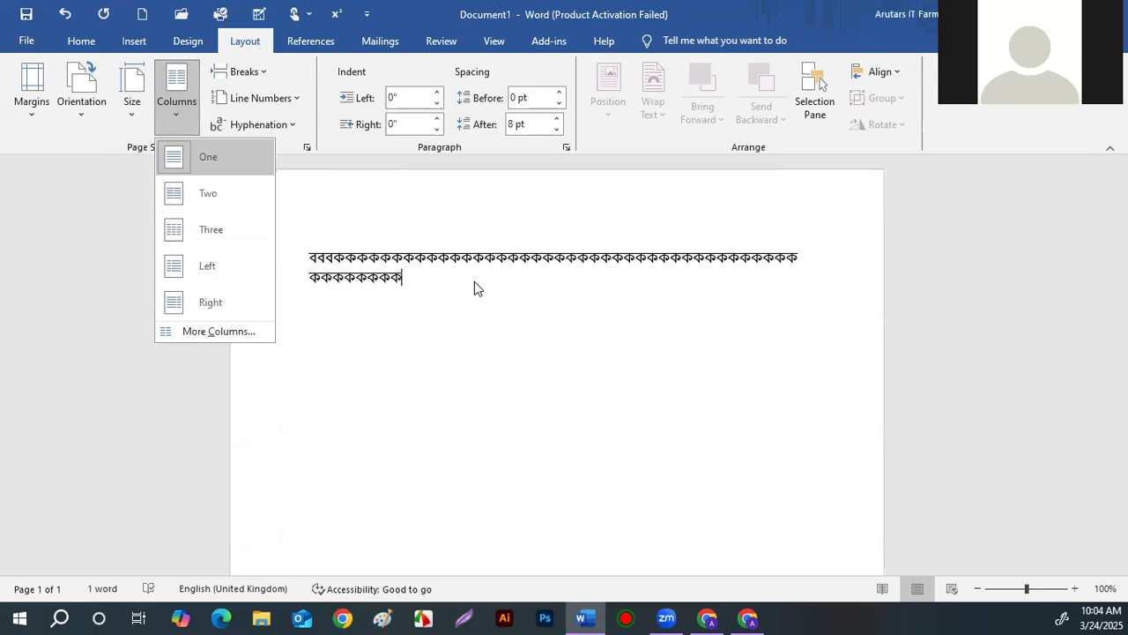
pyautogui.click(459, 229)
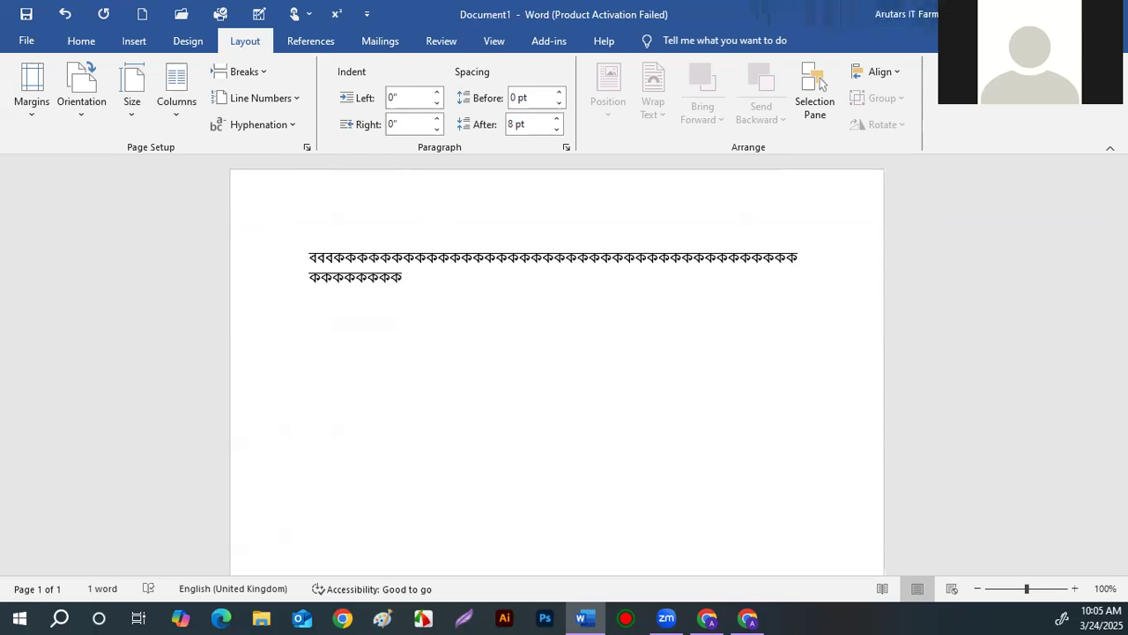
# Step: Switch to Chrome and start a new search in the empty tab's address bar
pyautogui.hotkey('alt', 'Tab')
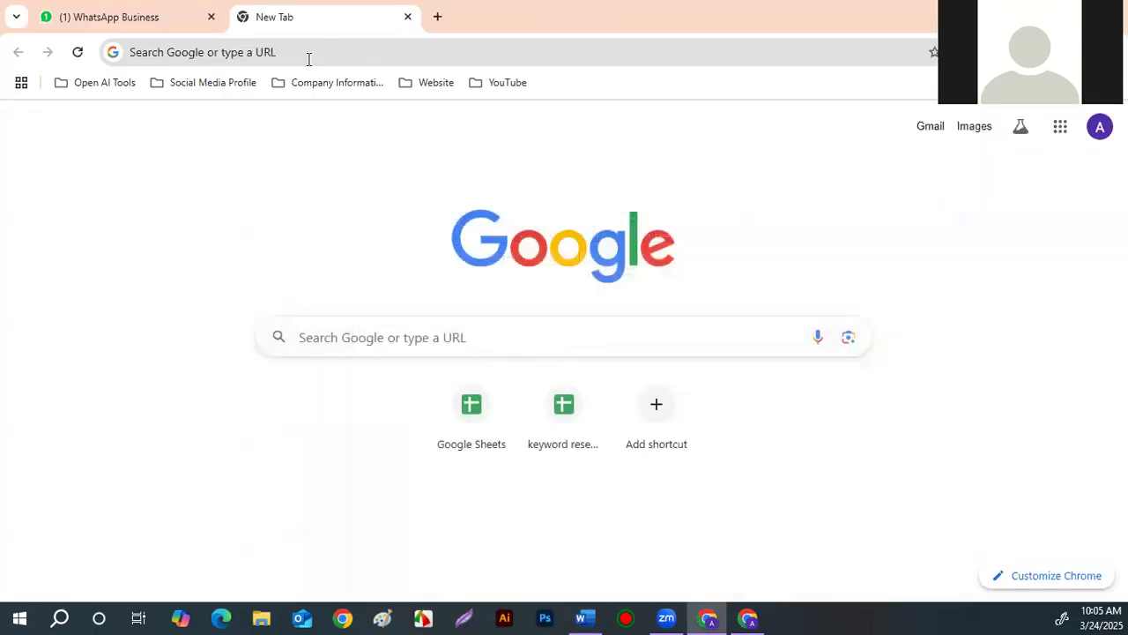
pyautogui.click(308, 55)
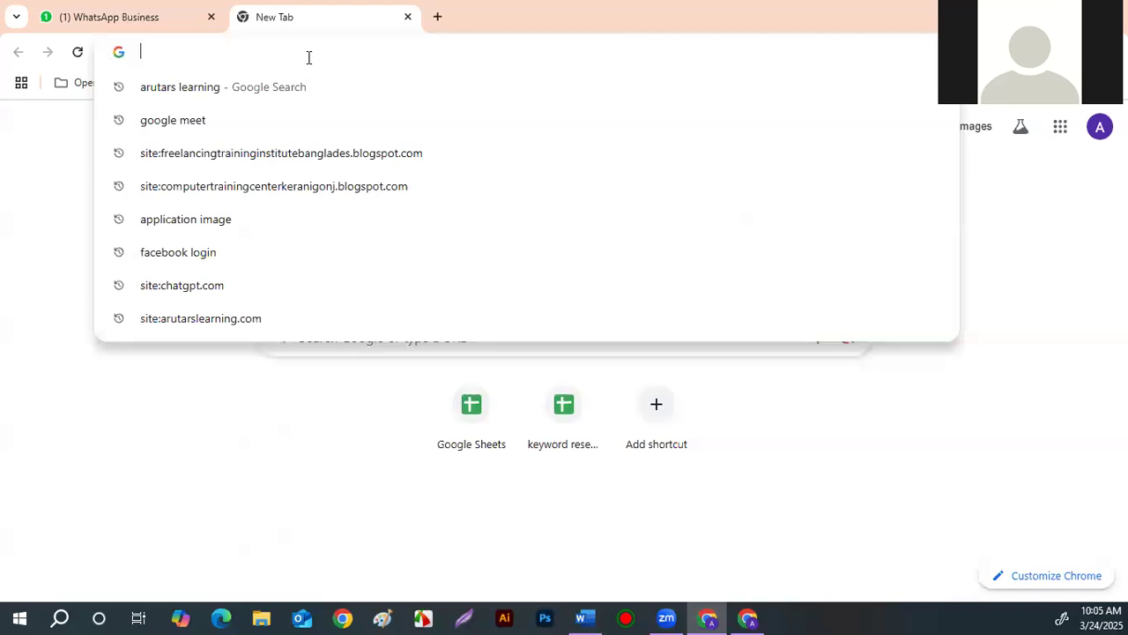
pyautogui.write('সডয')
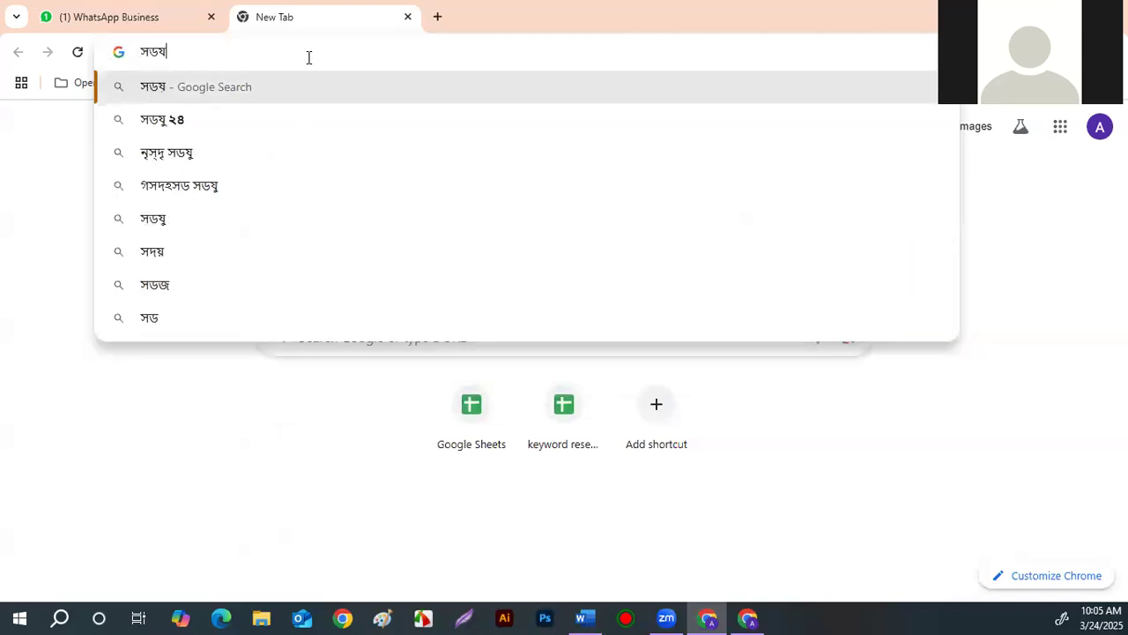
pyautogui.press('BackSpace')
pyautogui.press('BackSpace')
pyautogui.press('BackSpace')
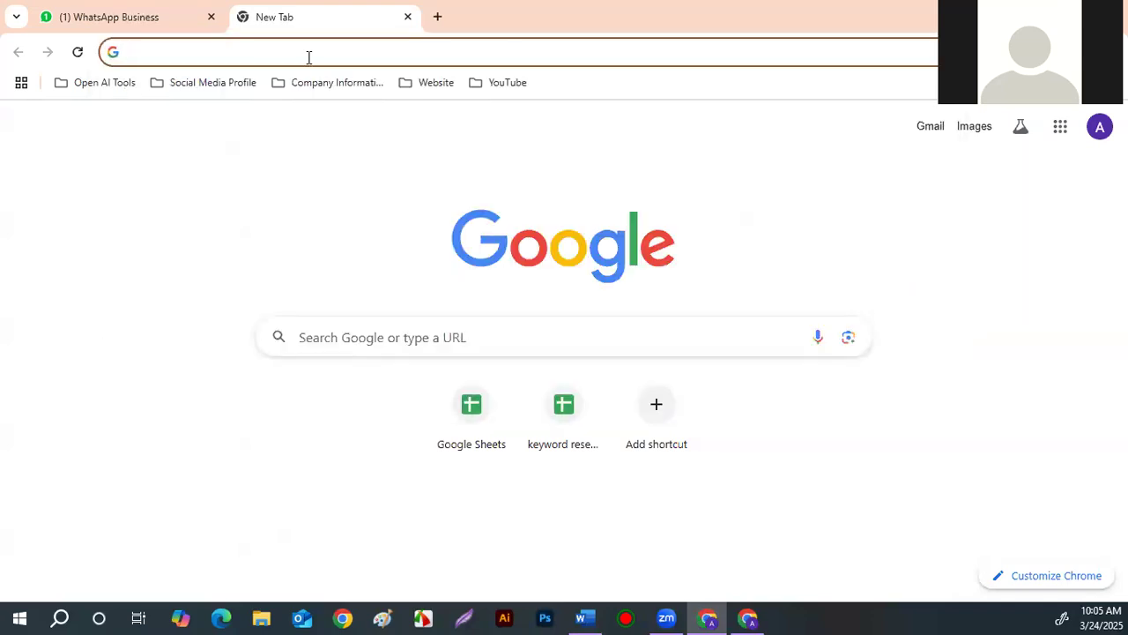
# Step: Search Google for "news paper" and show the image results
pyautogui.write('ne')
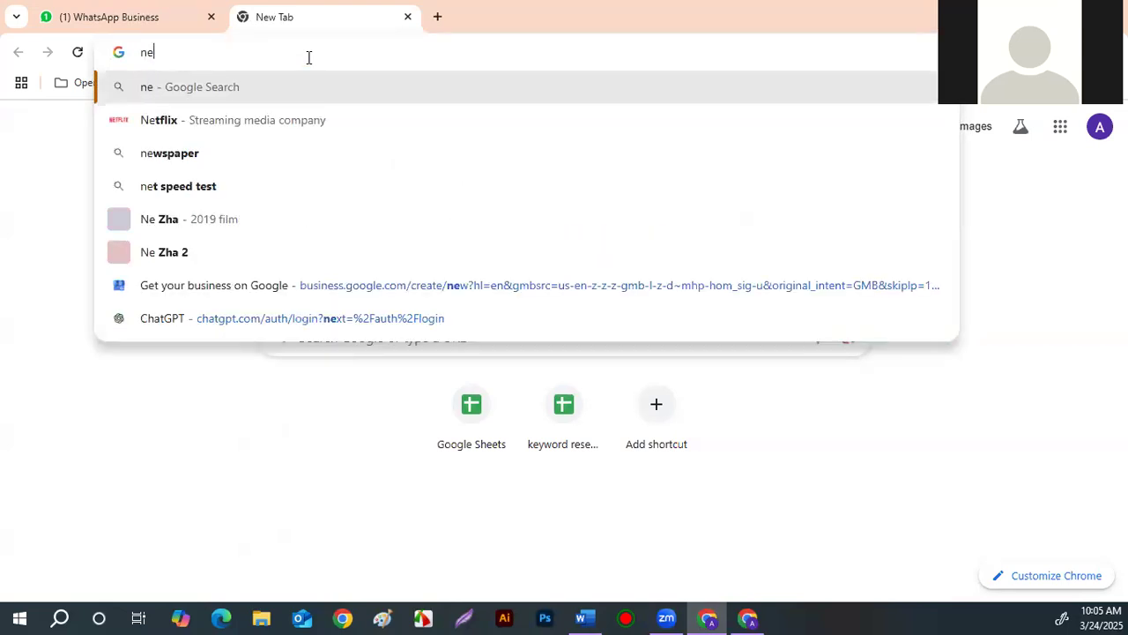
pyautogui.write('ws')
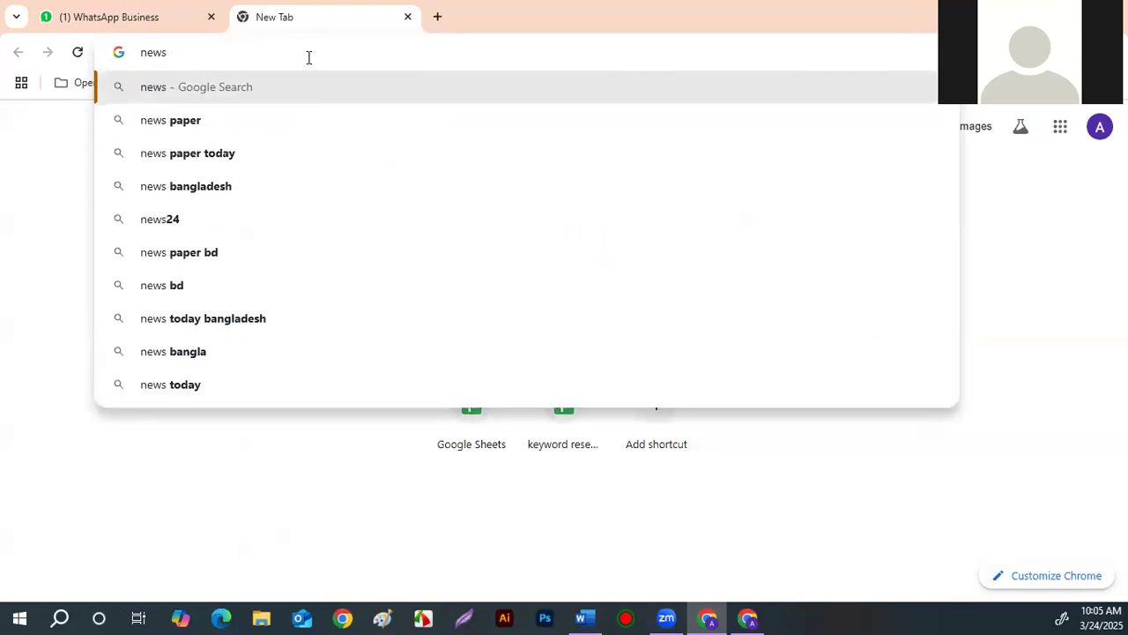
pyautogui.click(252, 119)
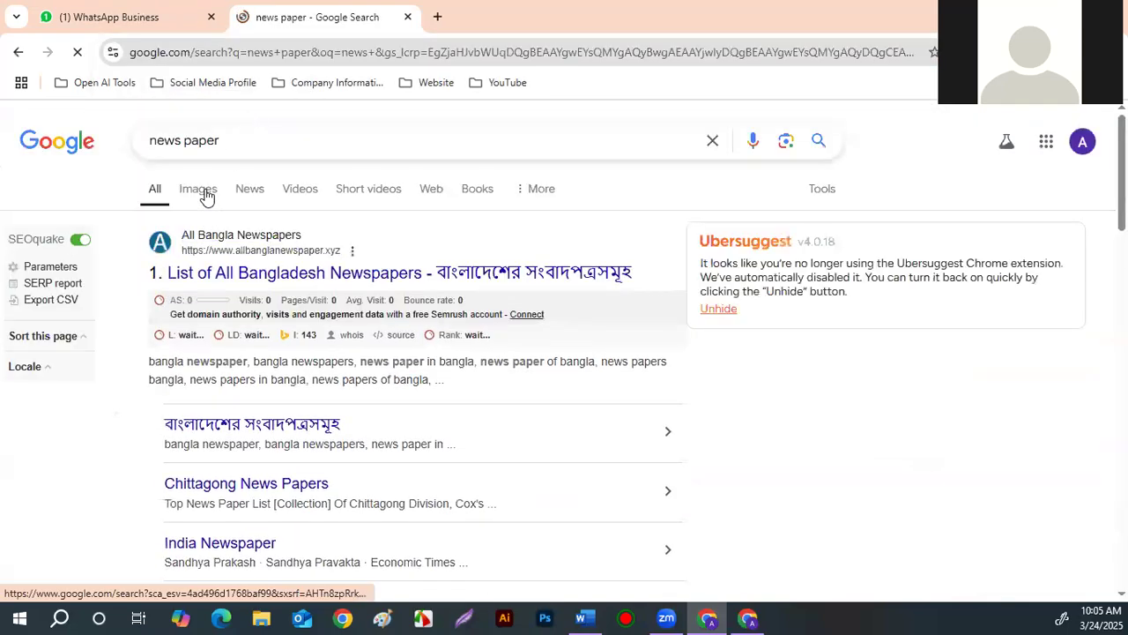
pyautogui.click(203, 188)
# Step: Preview the Adobe Stock "Daily News" front page image, followed by the related "Daily News" image from Posters.cz
pyautogui.scroll(-3, 524, 353)
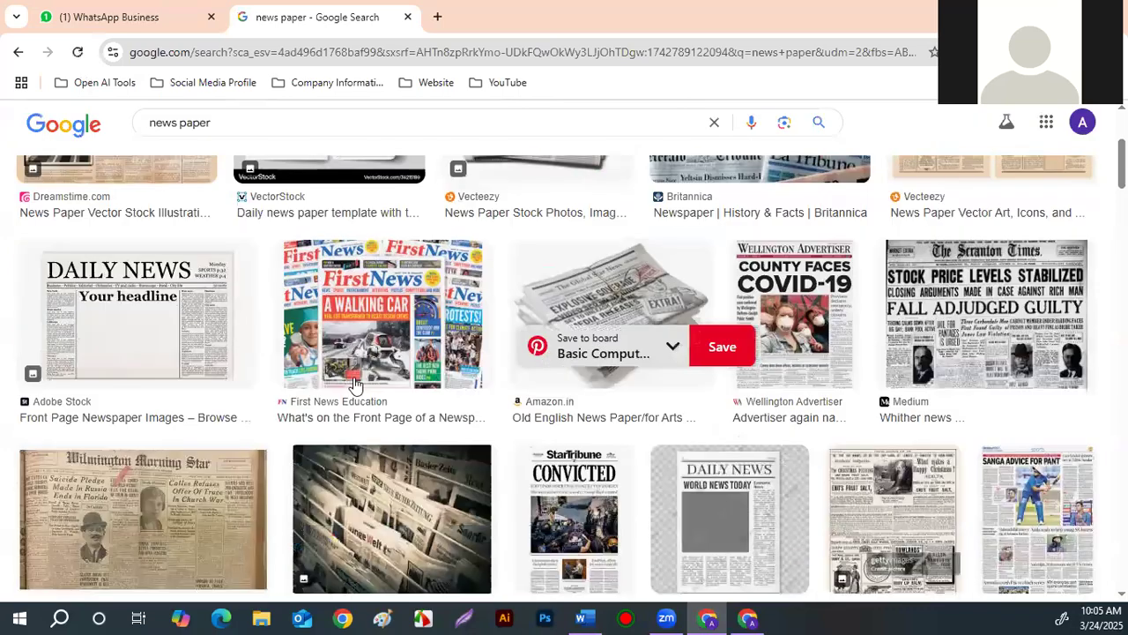
pyautogui.click(212, 326)
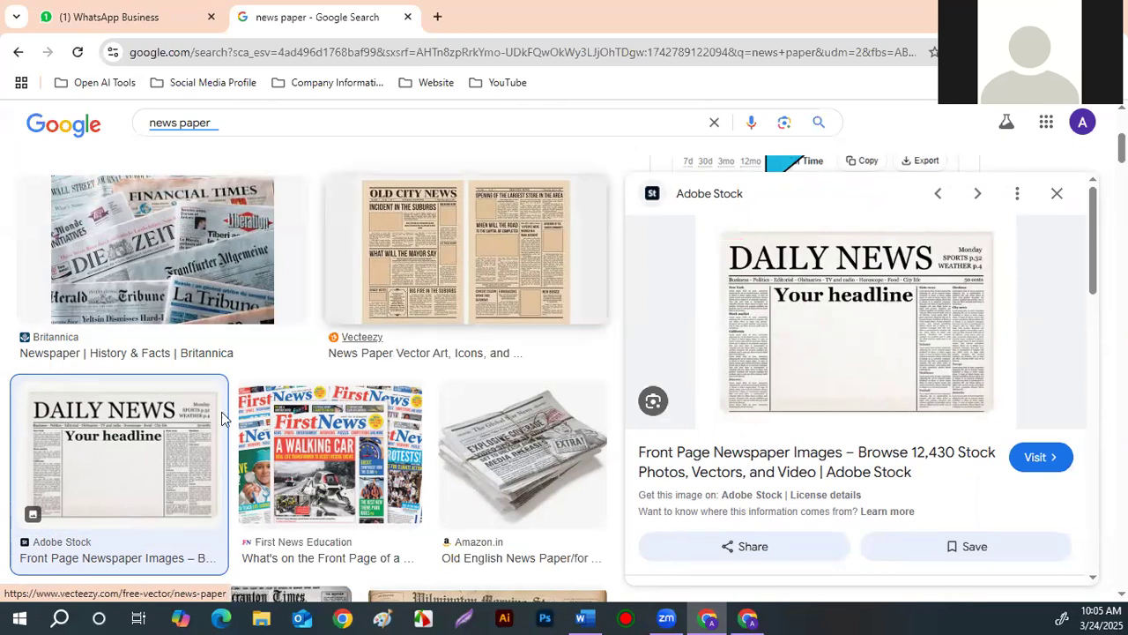
pyautogui.scroll(-10, 629, 322)
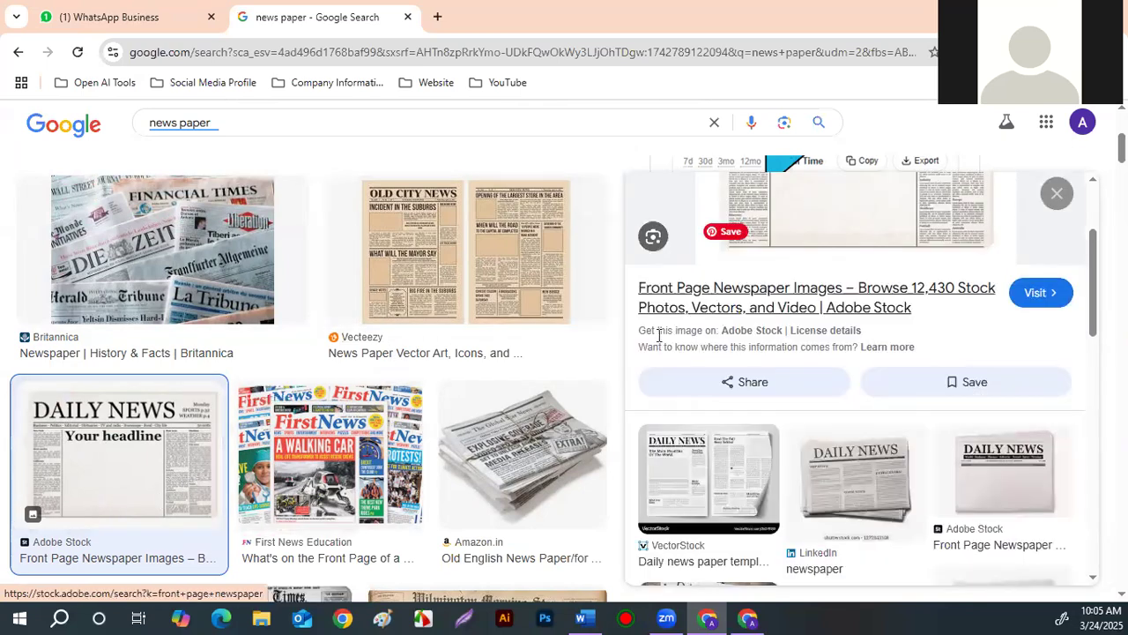
pyautogui.scroll(2, 735, 368)
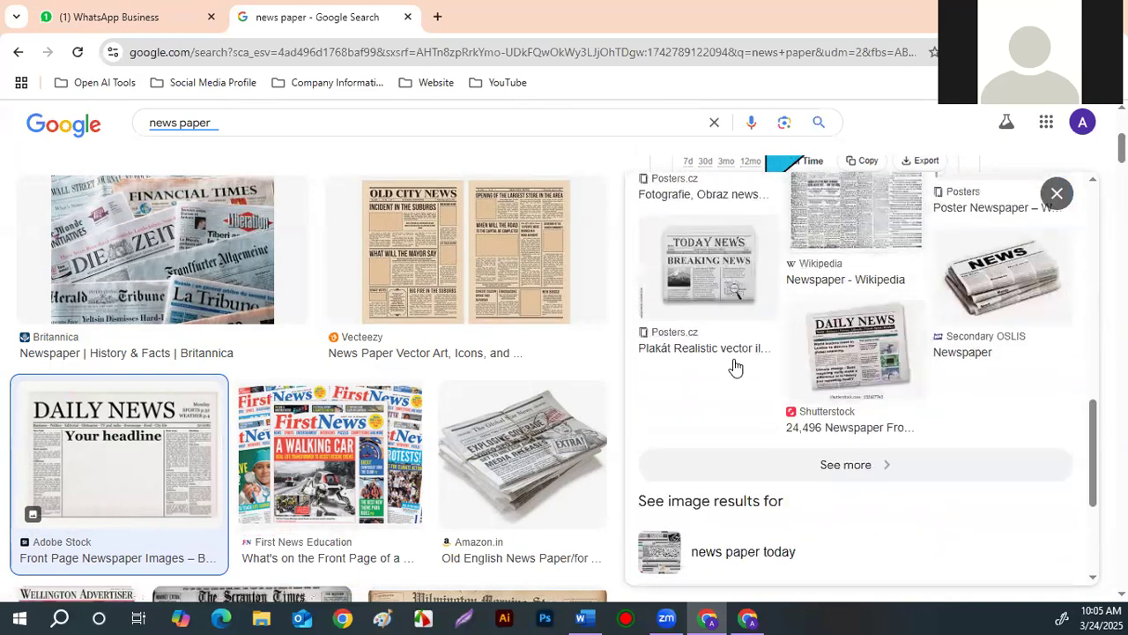
pyautogui.click(701, 295)
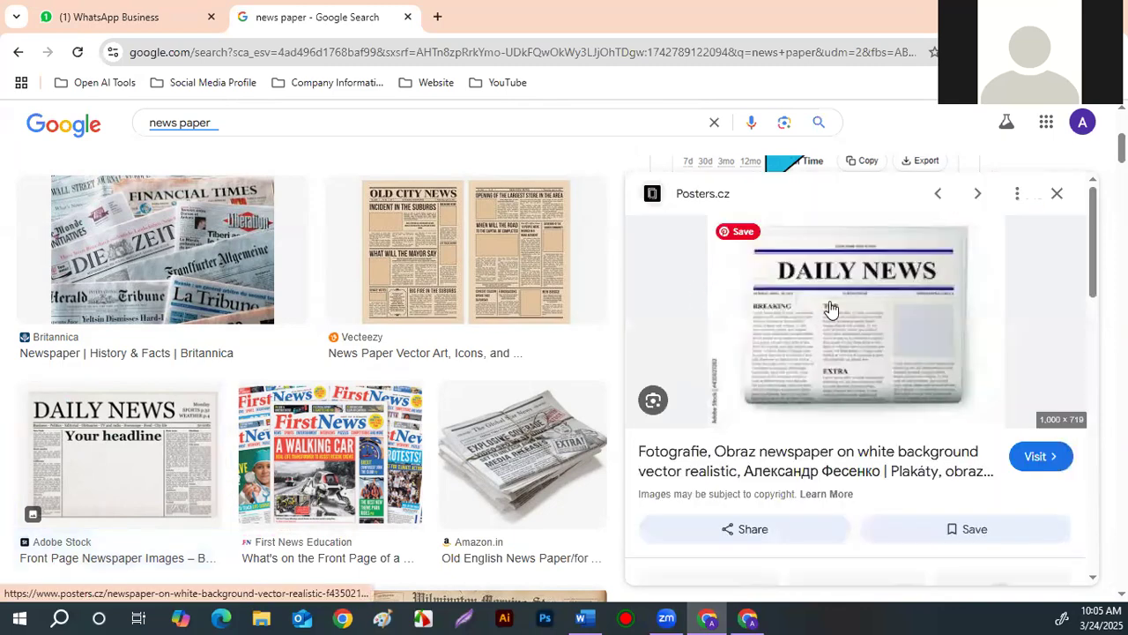
# Step: Open the Posters.cz source page of the "Daily News" image and examine how the newspaper text is arranged in columns
pyautogui.scroll(-2, 824, 299)
pyautogui.click(818, 265)
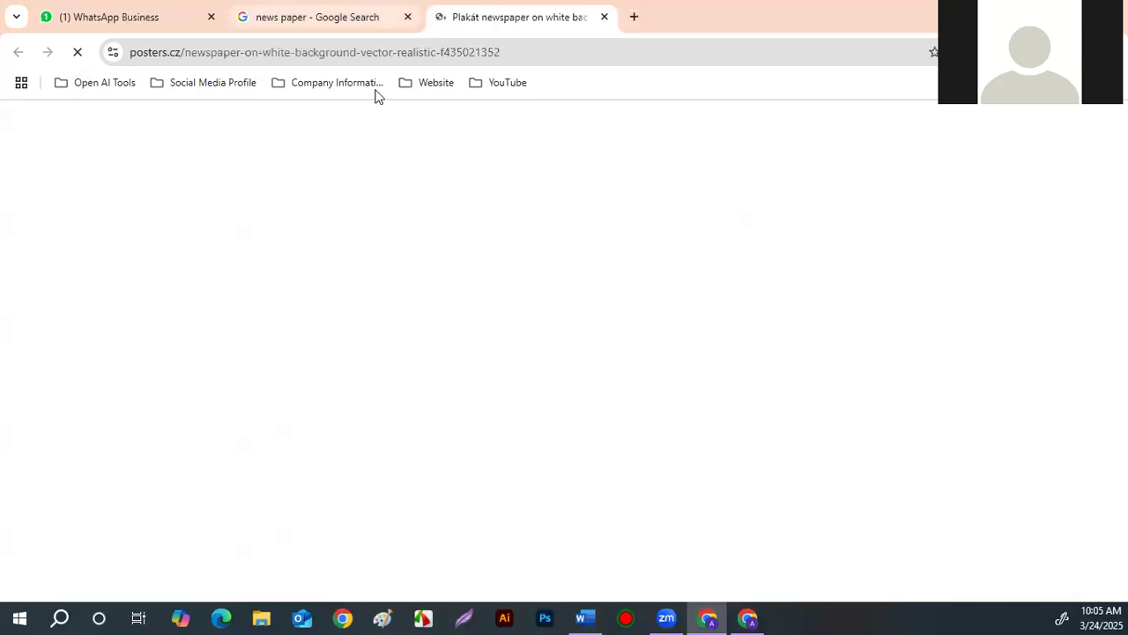
pyautogui.scroll(-3, 446, 323)
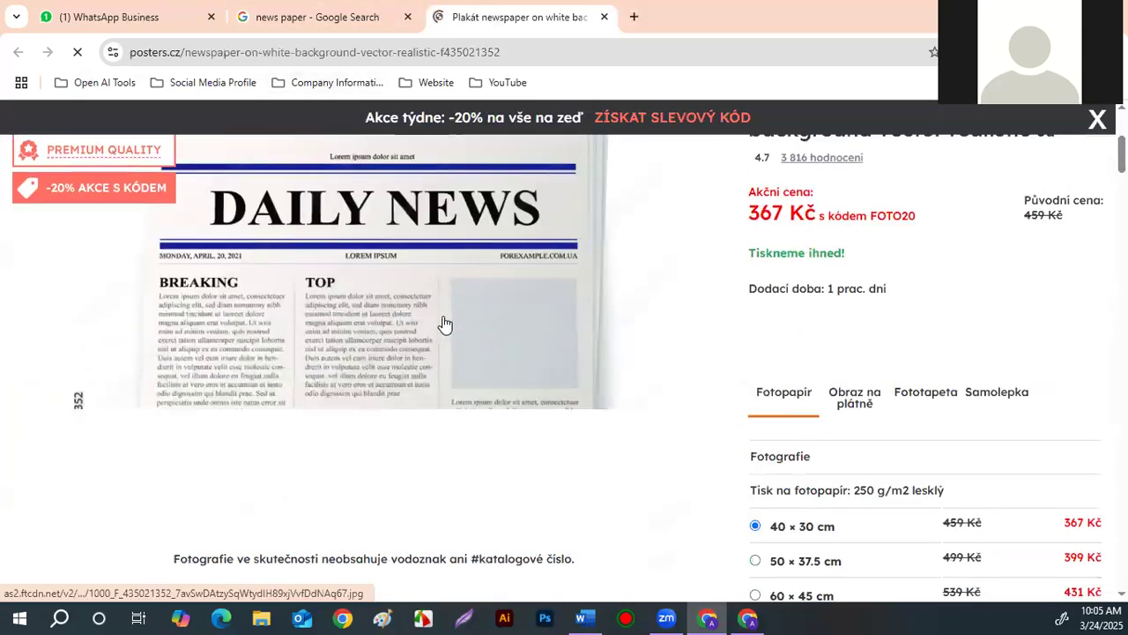
pyautogui.scroll(-1, 445, 324)
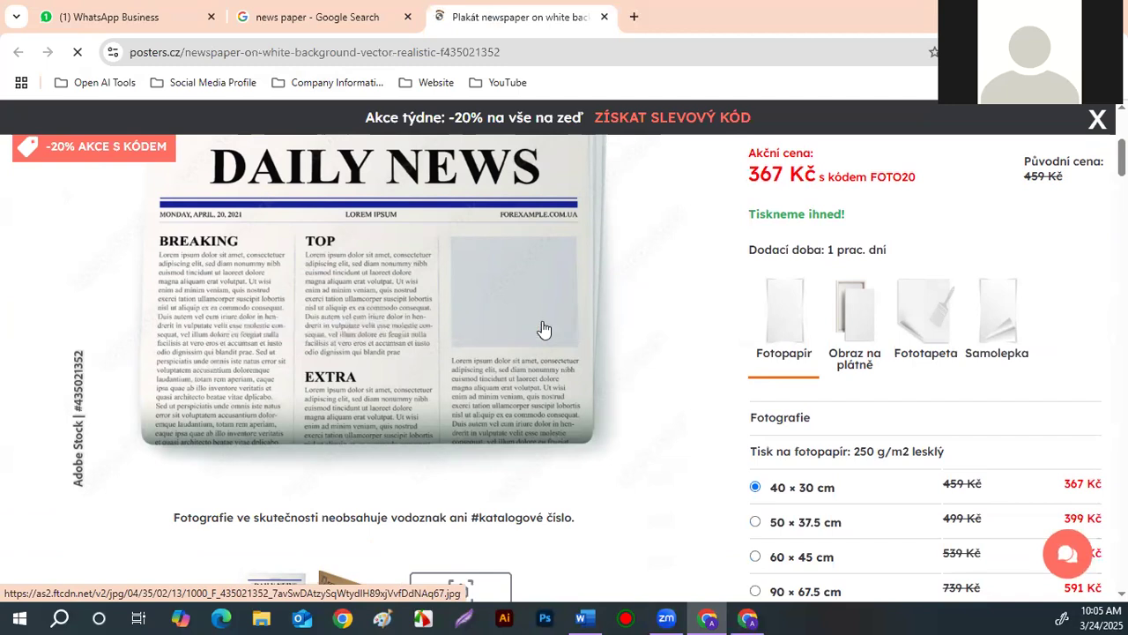
pyautogui.scroll(4, 543, 327)
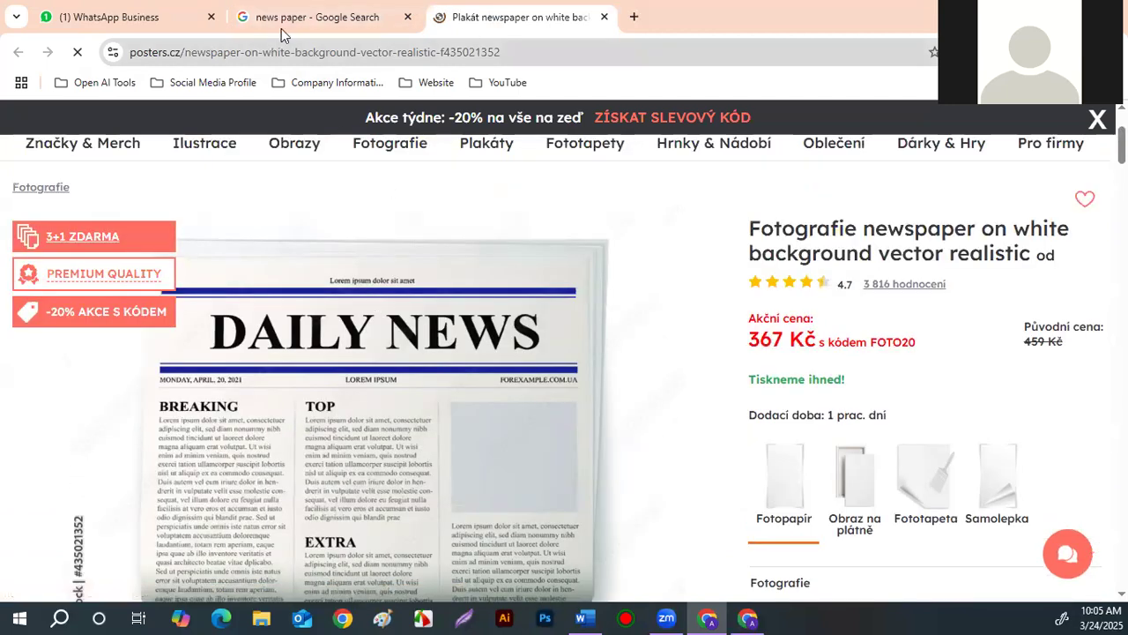
# Step: Search Google for "bangladesh" in a new browser tab and look through the results page
pyautogui.click(633, 16)
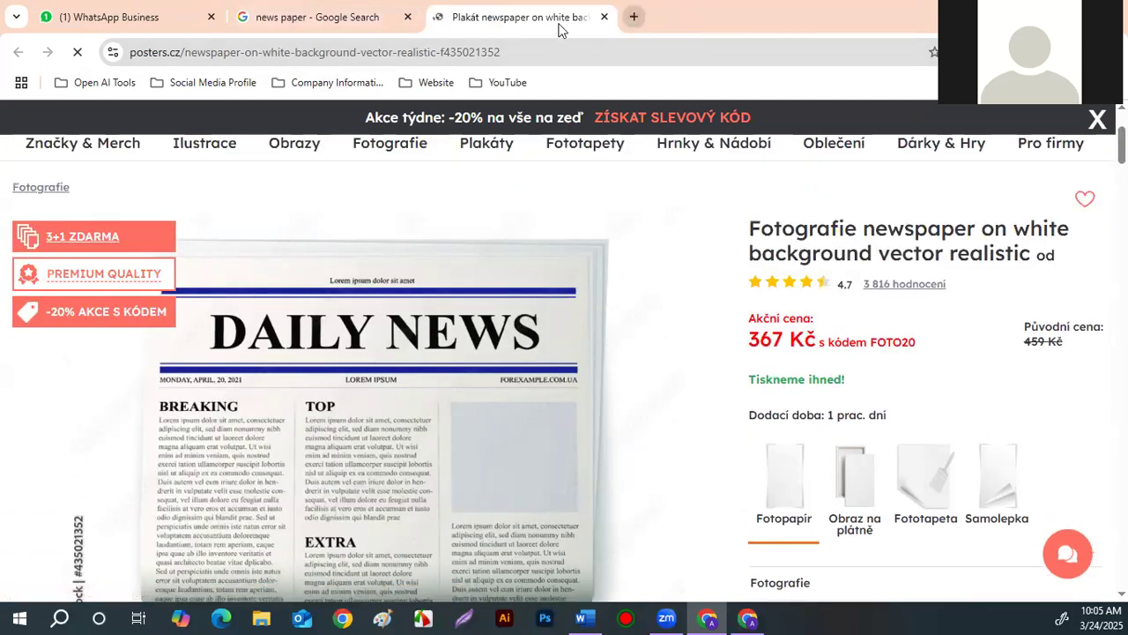
pyautogui.click(424, 53)
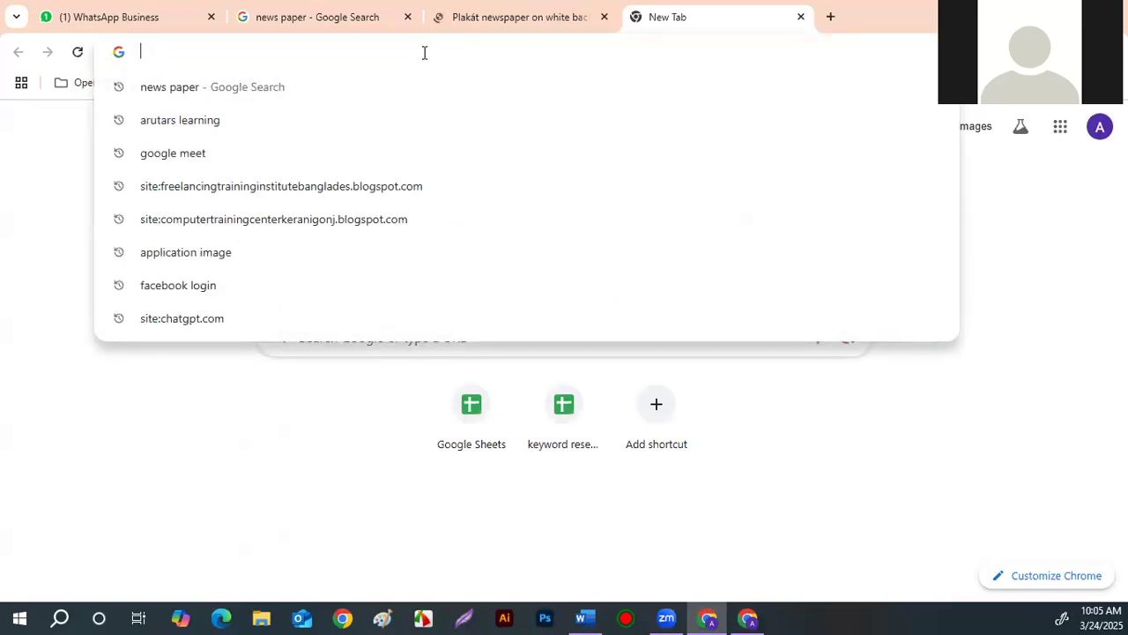
pyautogui.write('bang')
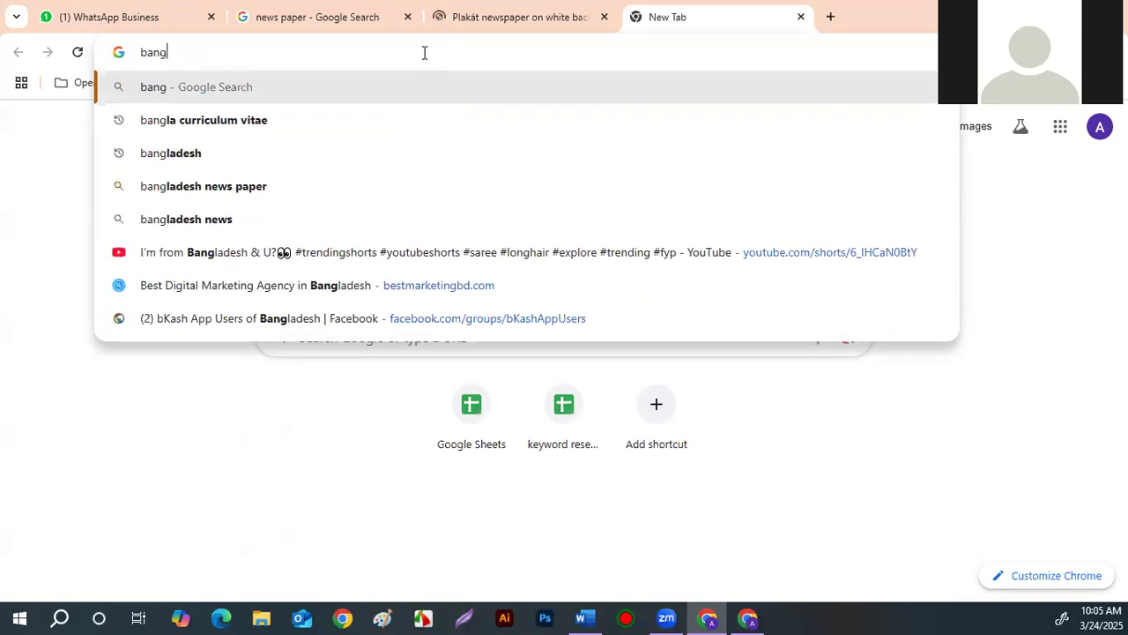
pyautogui.write('ladesh')
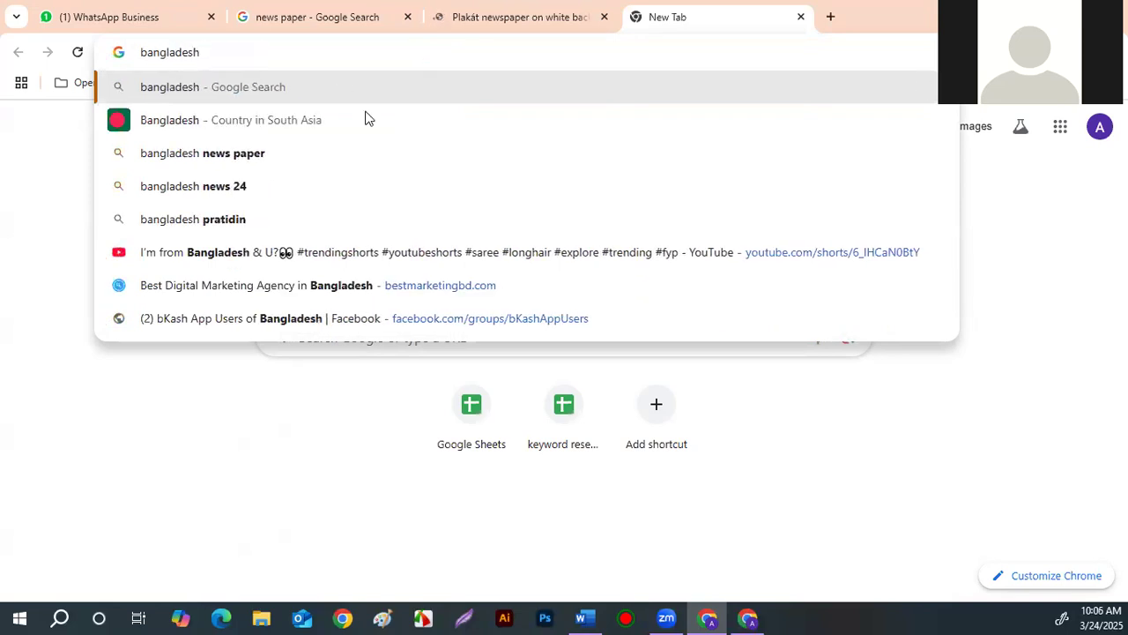
pyautogui.press('Return')
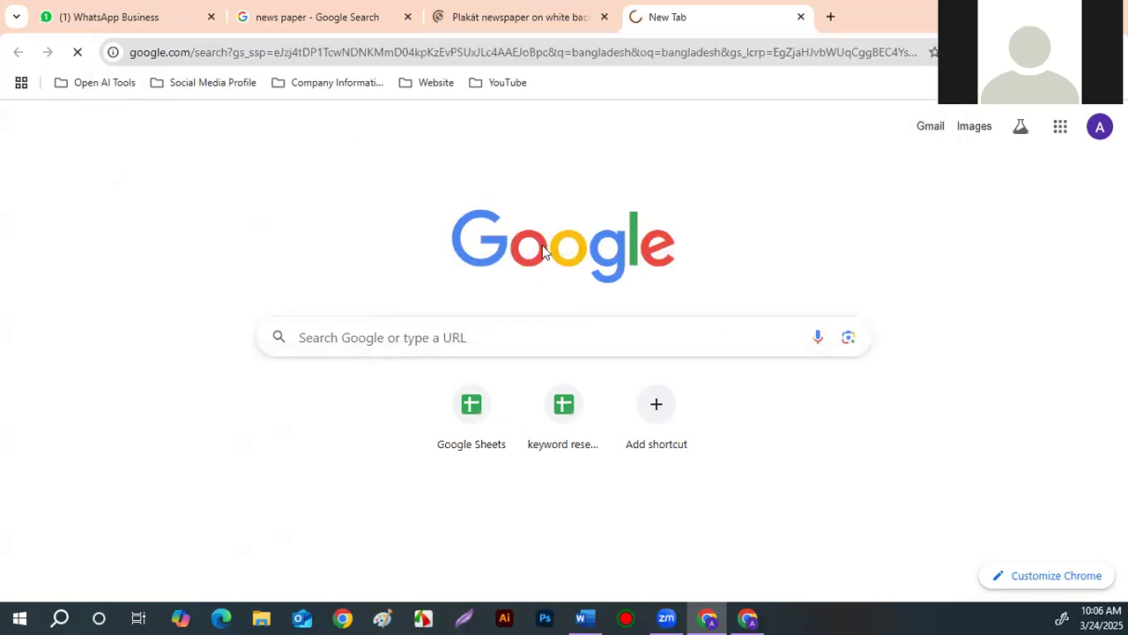
pyautogui.scroll(-6, 468, 361)
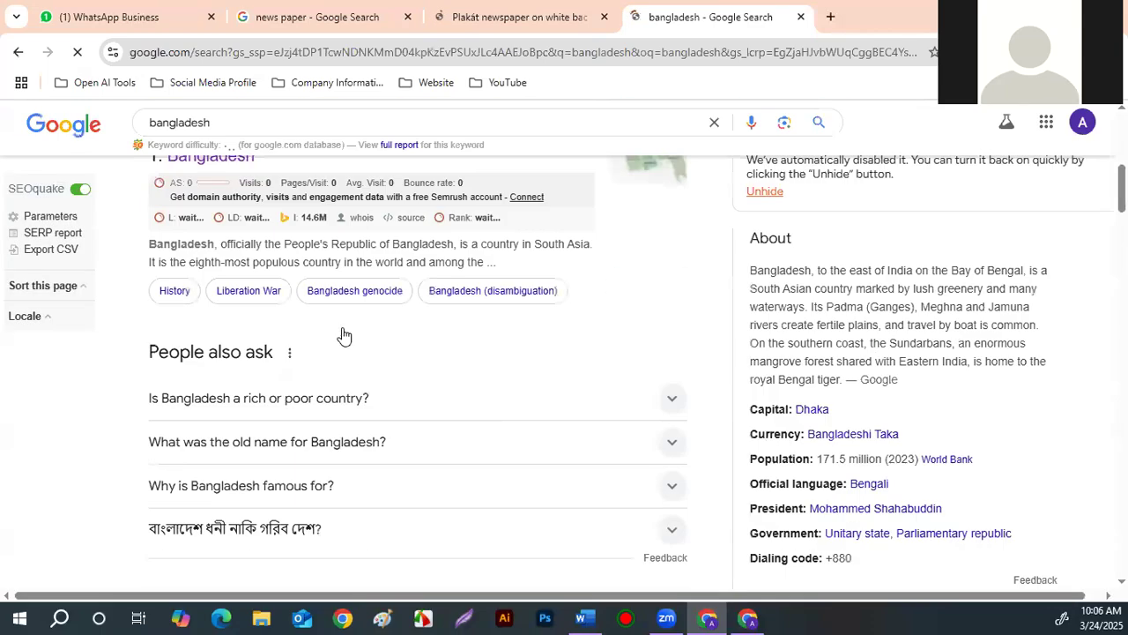
pyautogui.scroll(7, 343, 335)
pyautogui.scroll(1, 172, 198)
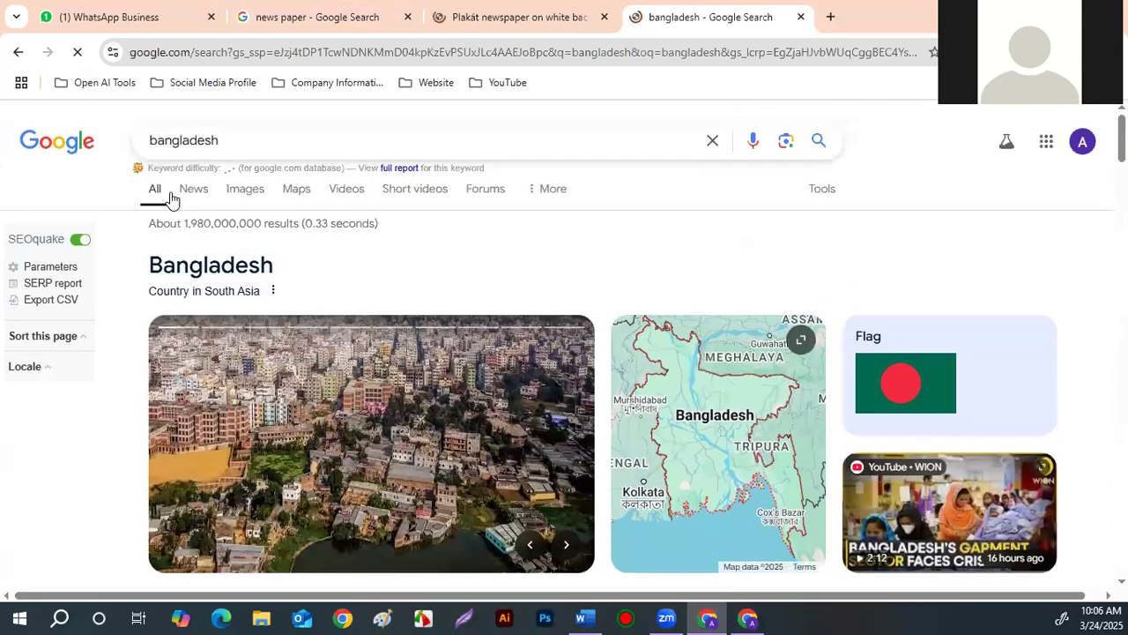
pyautogui.scroll(-5, 309, 251)
pyautogui.scroll(2, 207, 185)
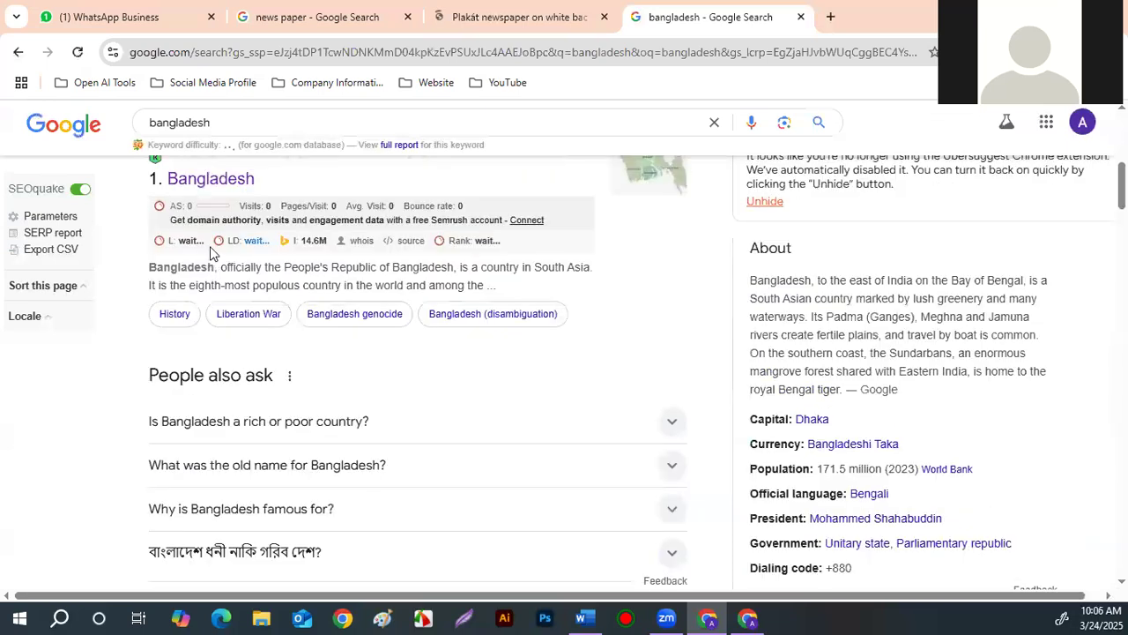
# Step: Open the Wikipedia article on Bangladesh from the search results
pyautogui.click(207, 180)
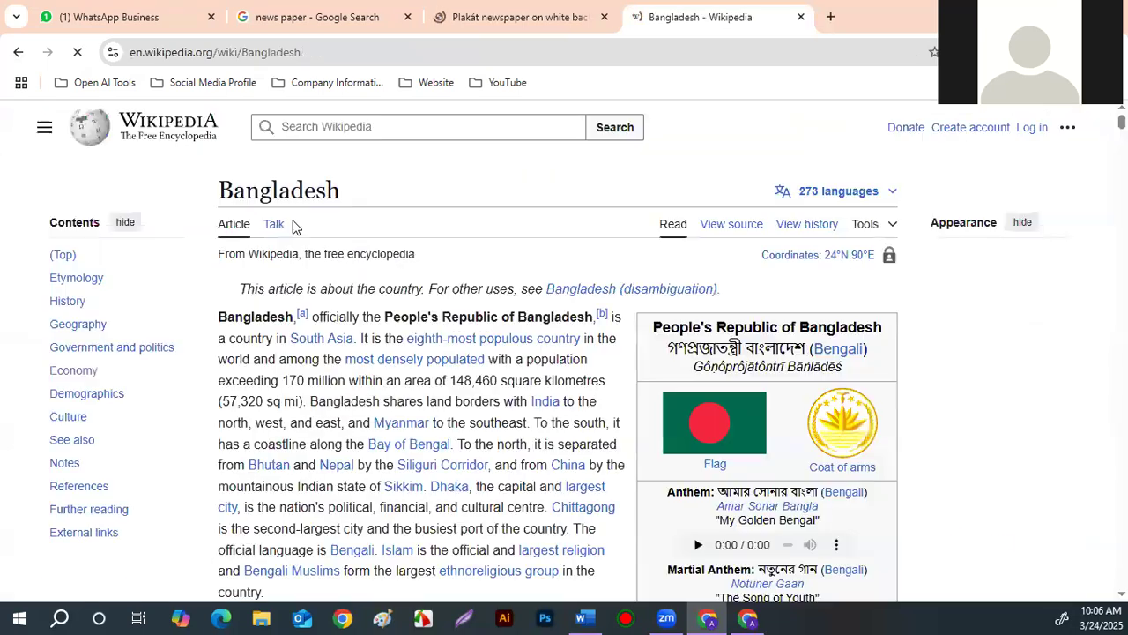
pyautogui.scroll(-1, 330, 292)
pyautogui.moveTo(218, 242); pyautogui.dragTo(299, 326)
pyautogui.scroll(-8, 300, 324)
pyautogui.rightClick(300, 326)
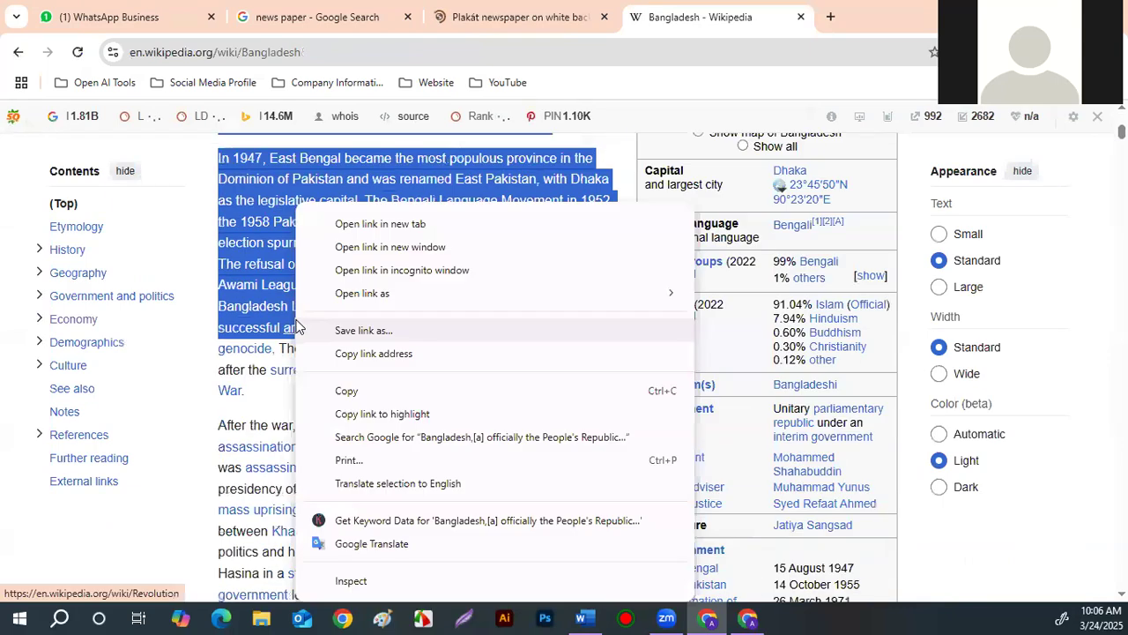
pyautogui.click(225, 368)
# Step: Copy the article's whole introduction, from its opening sentence through the paragraph ending "the Commonwealth of Nations."
pyautogui.scroll(7, 225, 238)
pyautogui.scroll(2, 226, 220)
pyautogui.moveTo(220, 156); pyautogui.dragTo(526, 463)
pyautogui.scroll(-12, 321, 432)
pyautogui.scroll(-5, 377, 438)
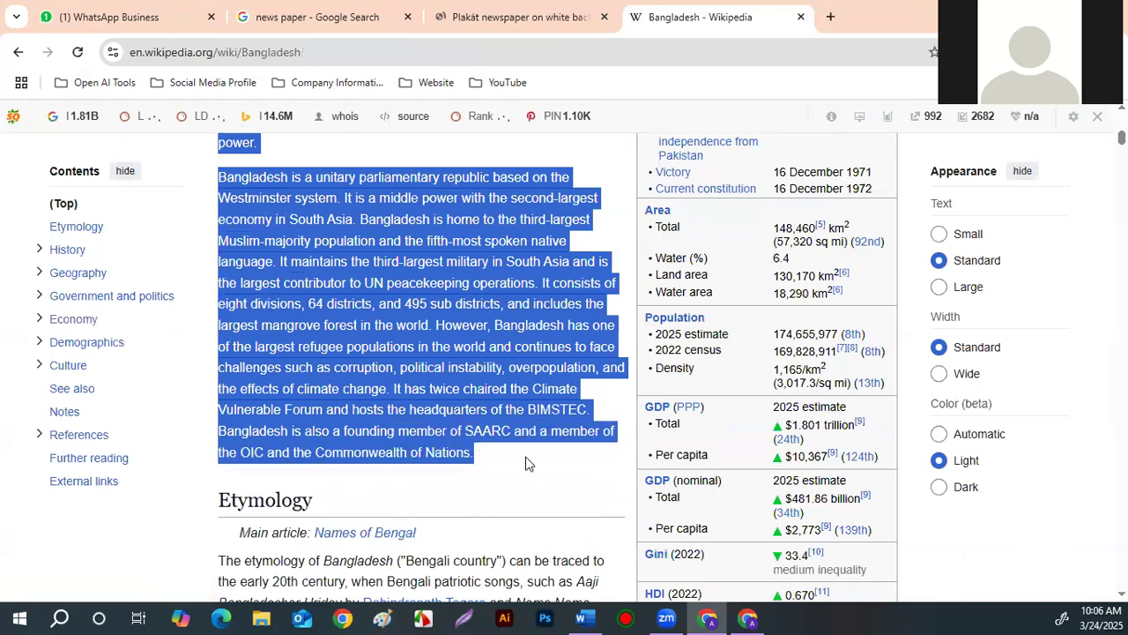
pyautogui.rightClick(476, 280)
pyautogui.click(525, 302)
# Step: Switch to the Word document and replace its Bengali test text with the copied Bangladesh article text
pyautogui.click(581, 618)
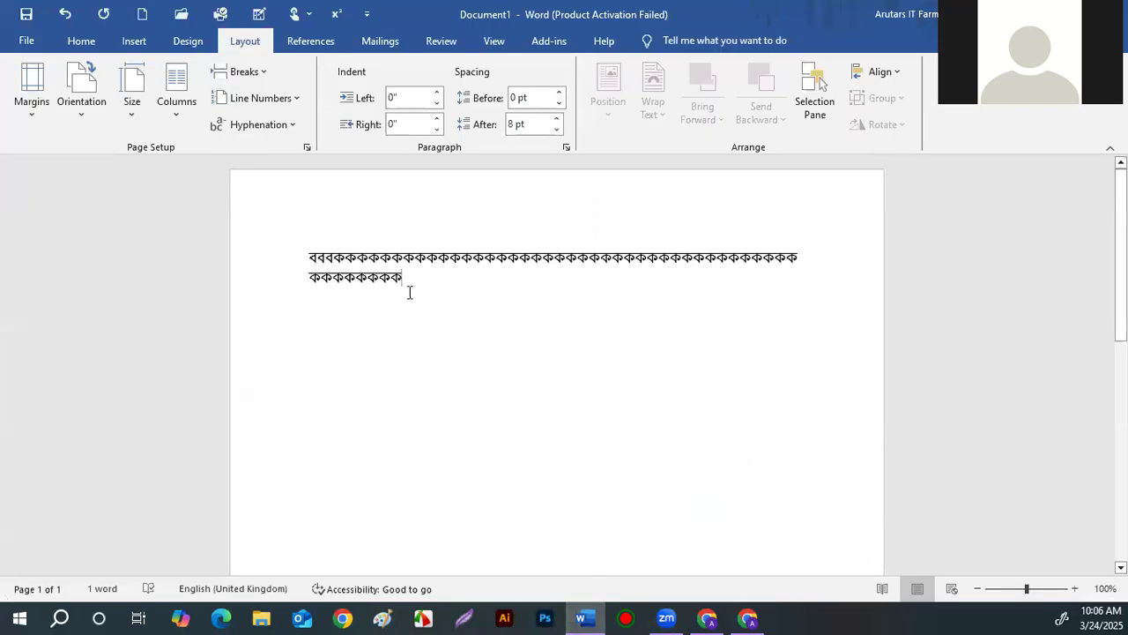
pyautogui.doubleClick(247, 255)
pyautogui.press('BackSpace')
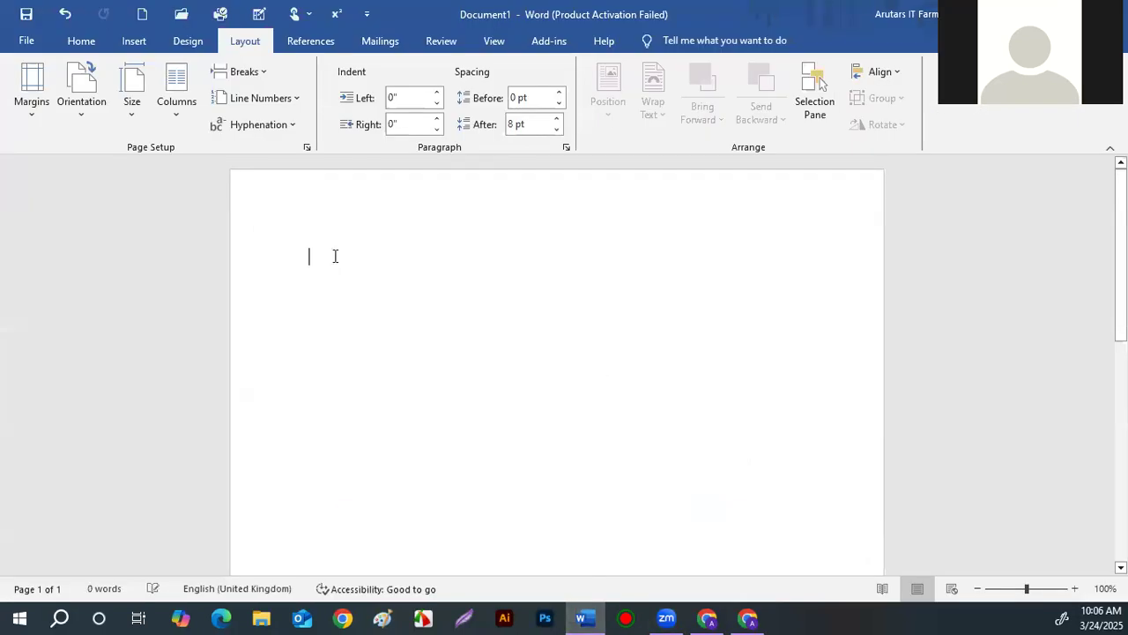
pyautogui.rightClick(334, 258)
pyautogui.click(419, 355)
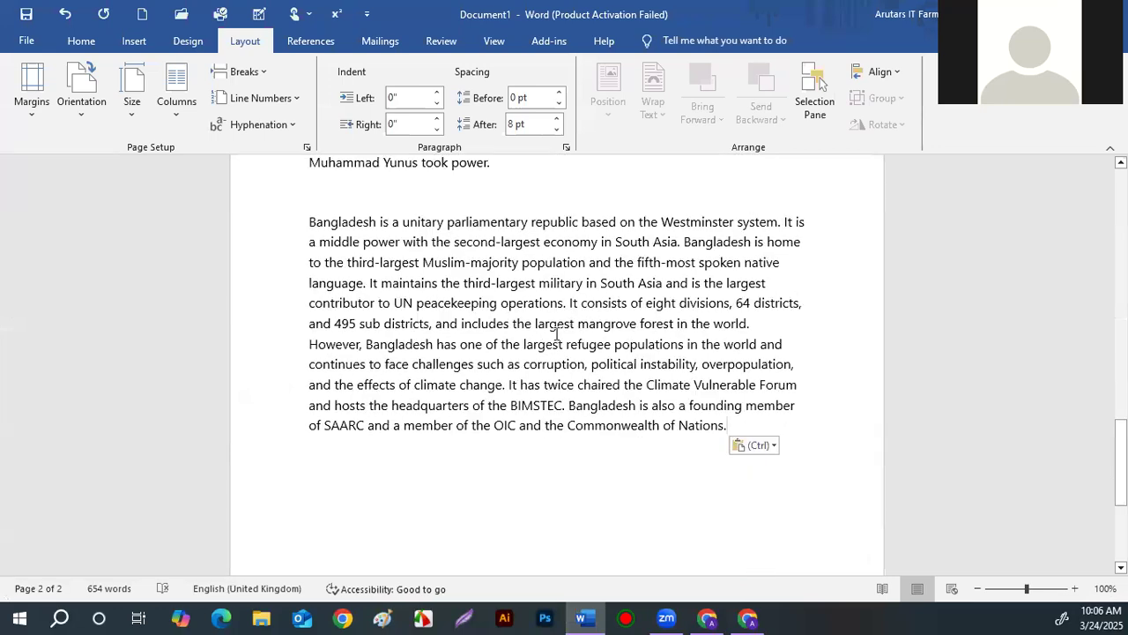
# Step: Arrange the pasted article text in two columns
pyautogui.scroll(15, 558, 333)
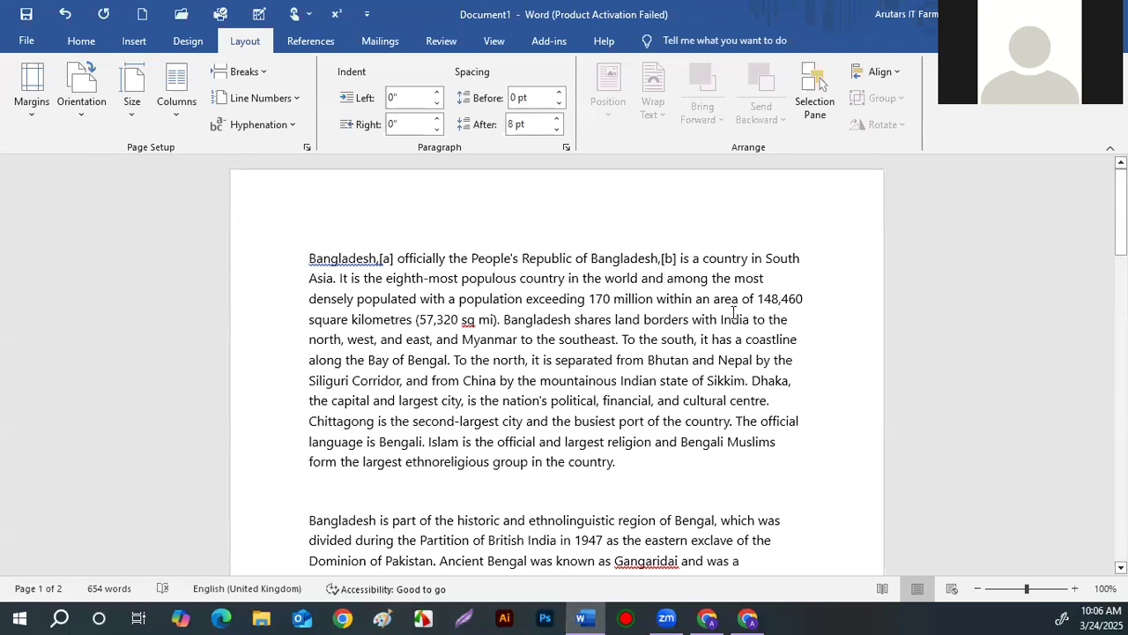
pyautogui.click(177, 118)
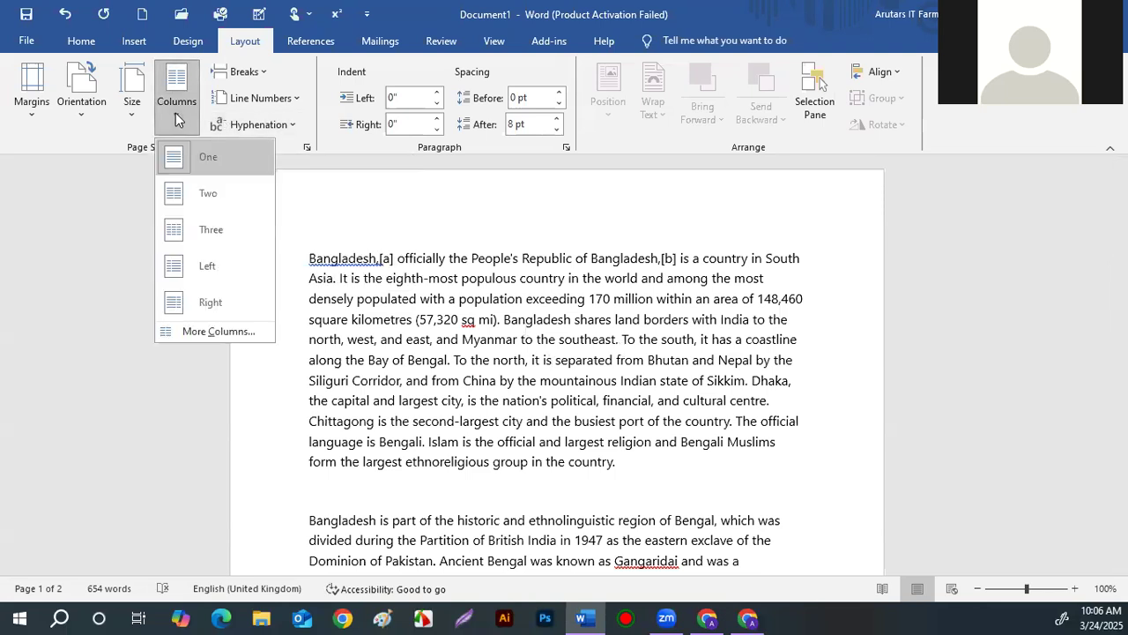
pyautogui.click(171, 203)
# Step: Examine how the text flows from the first column to the second on both pages
pyautogui.scroll(-5, 582, 403)
pyautogui.scroll(5, 630, 421)
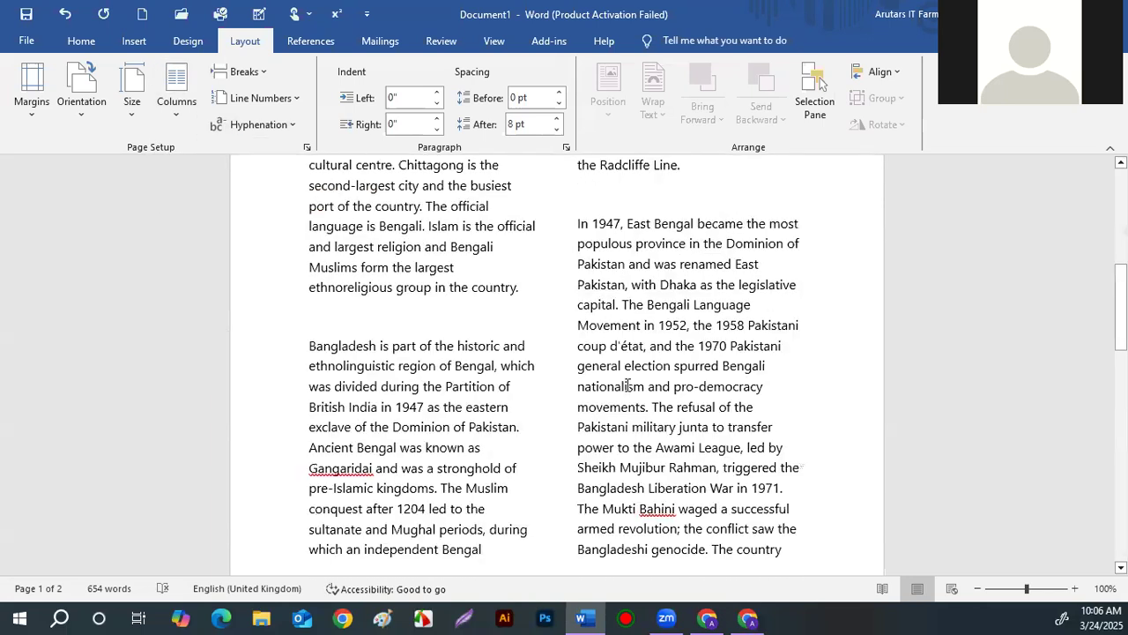
pyautogui.scroll(7, 628, 385)
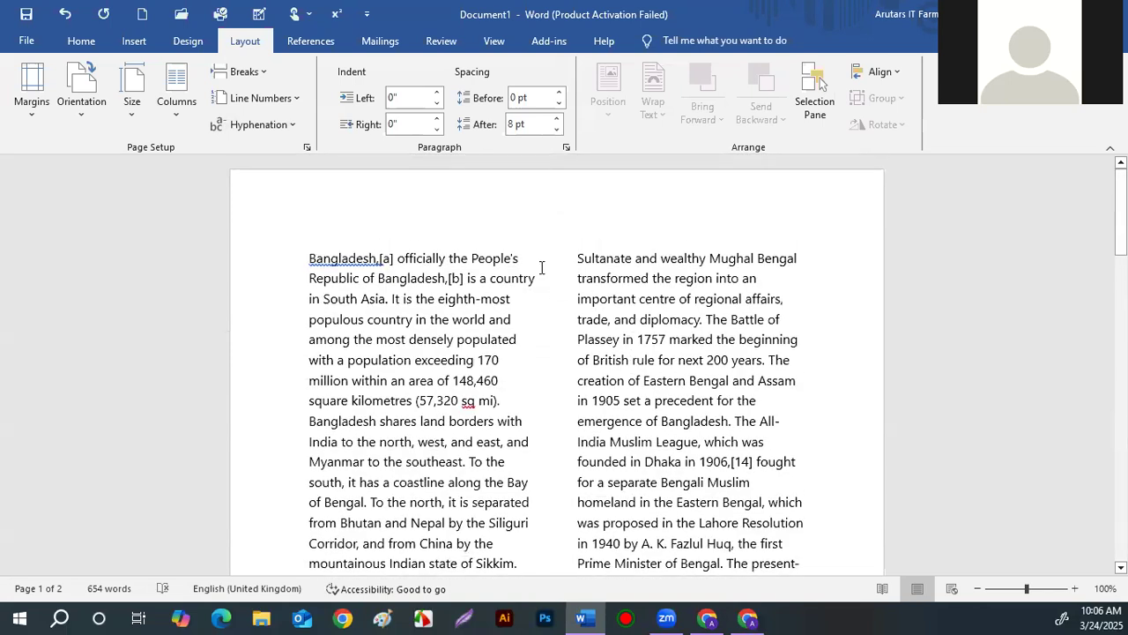
pyautogui.scroll(-10, 414, 264)
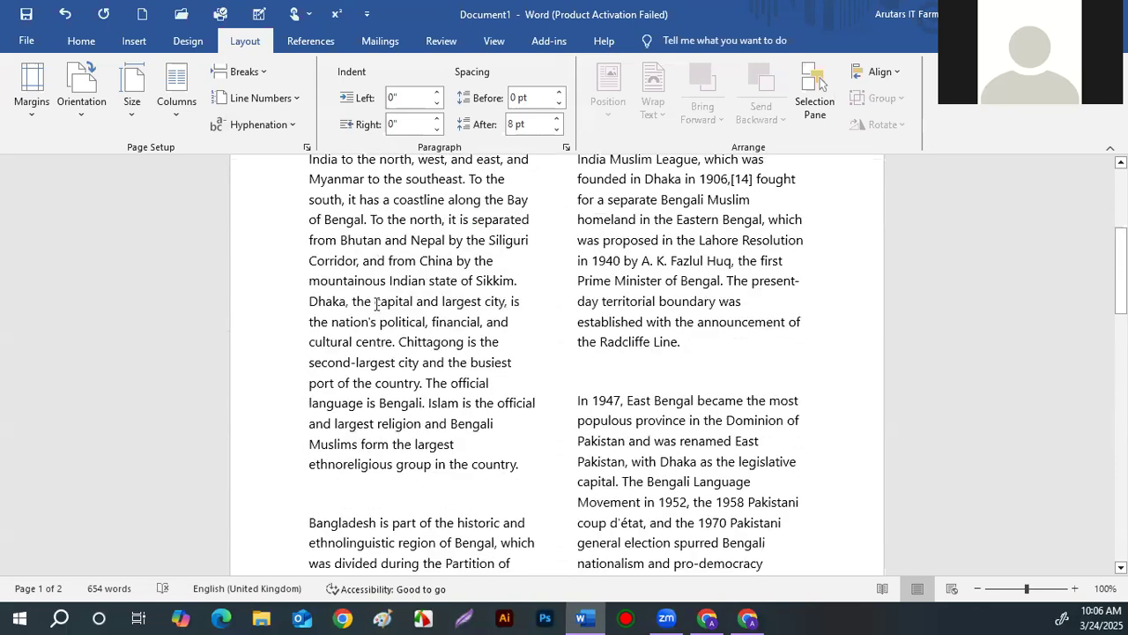
pyautogui.scroll(-10, 427, 202)
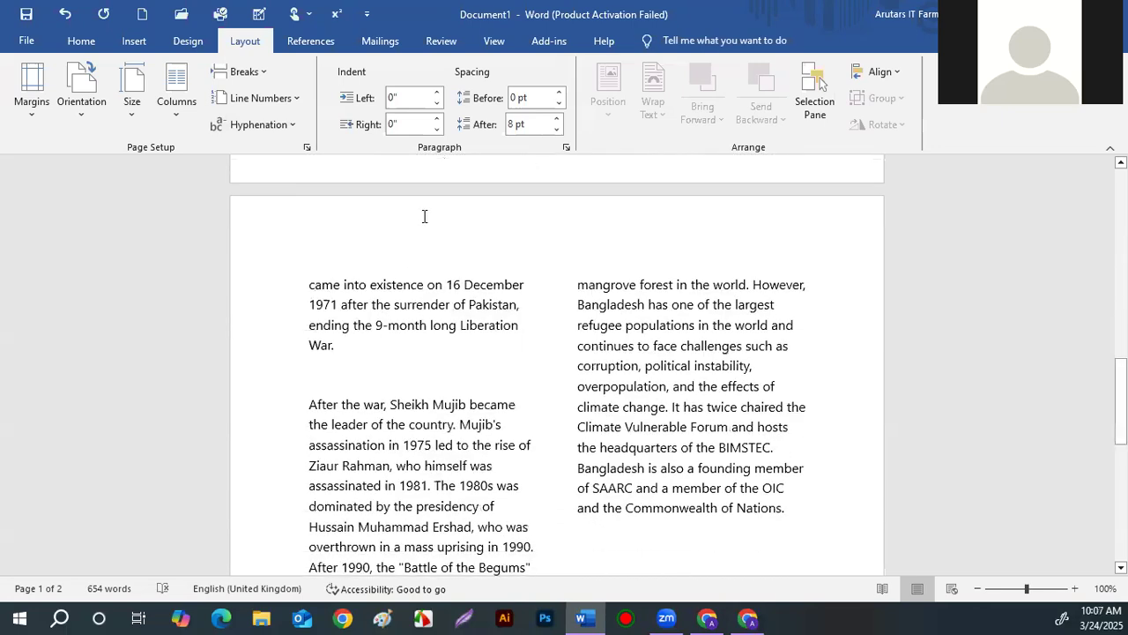
pyautogui.scroll(10, 730, 374)
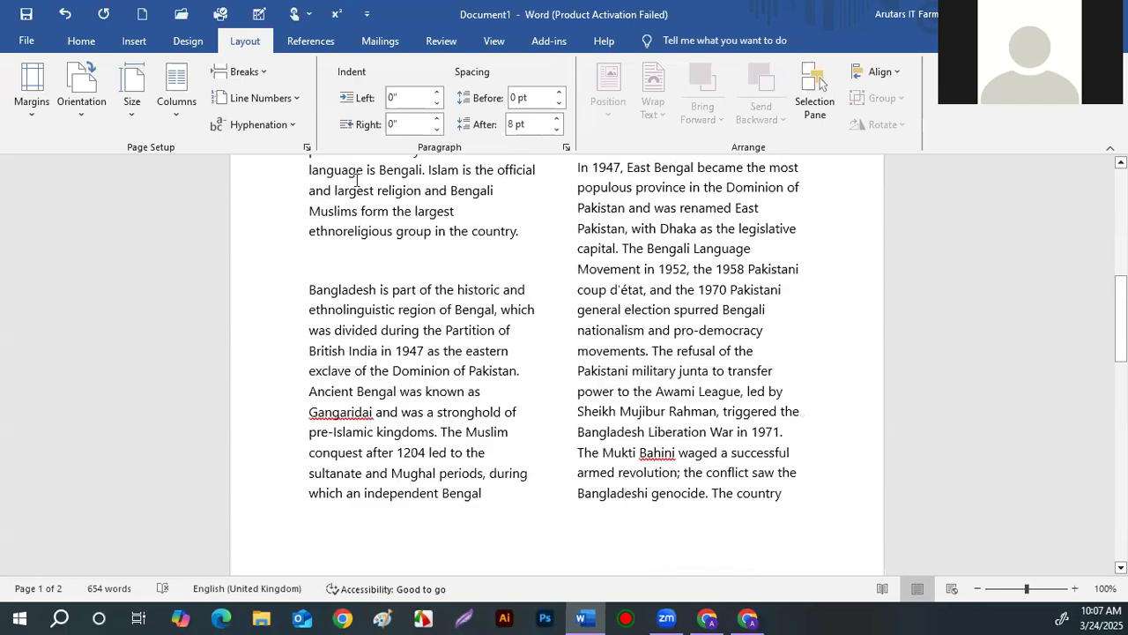
pyautogui.scroll(-10, 357, 179)
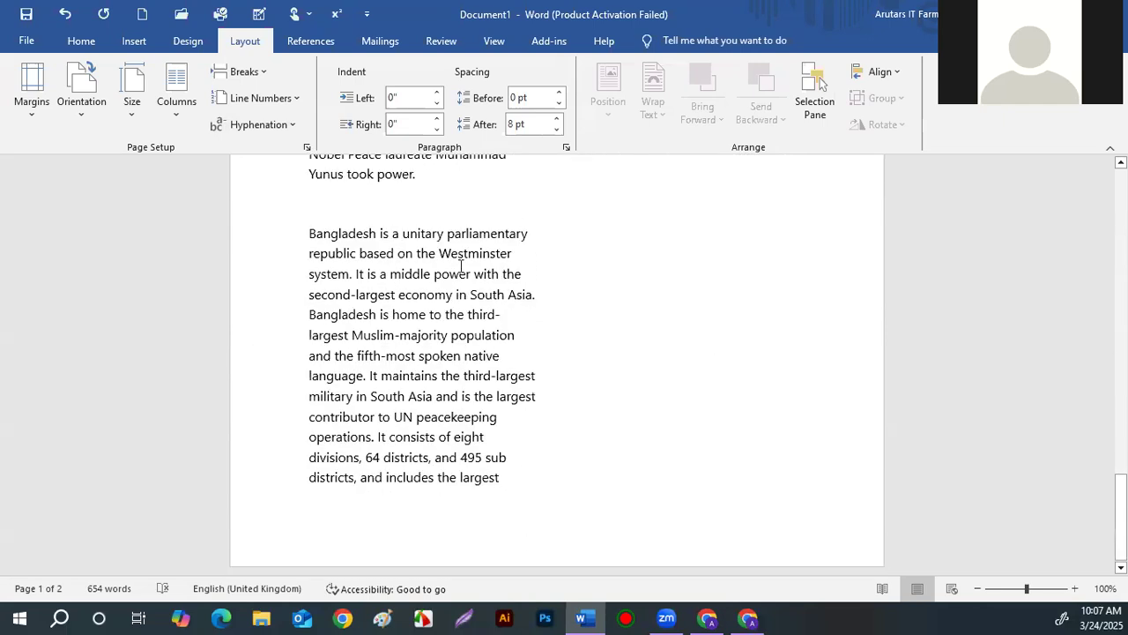
pyautogui.scroll(-1, 435, 288)
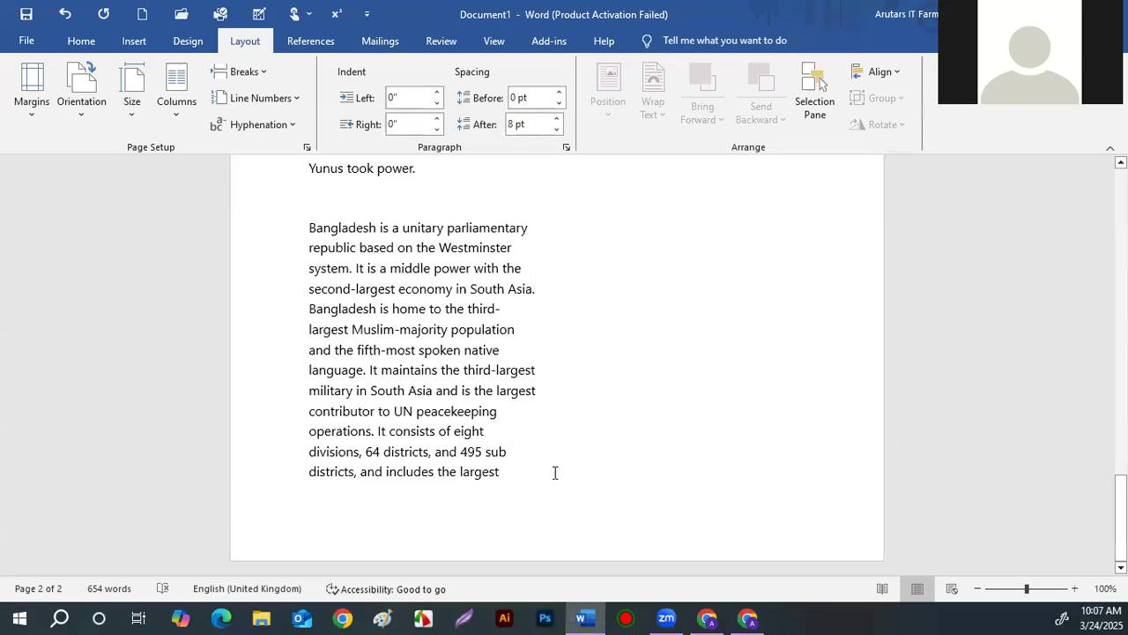
pyautogui.scroll(15, 680, 226)
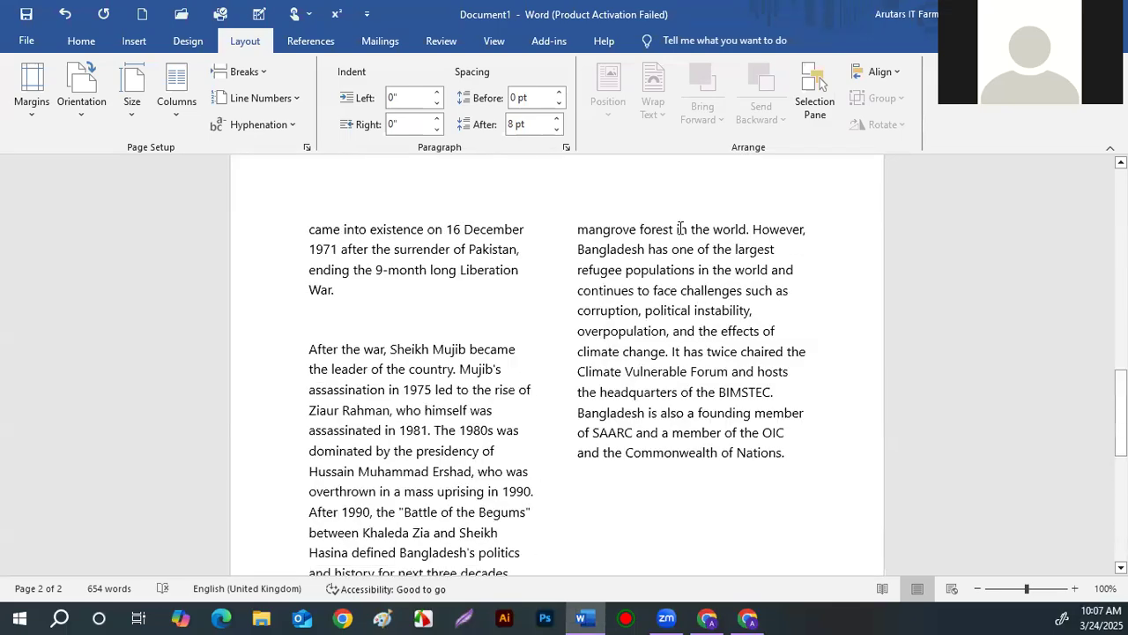
pyautogui.scroll(3, 680, 227)
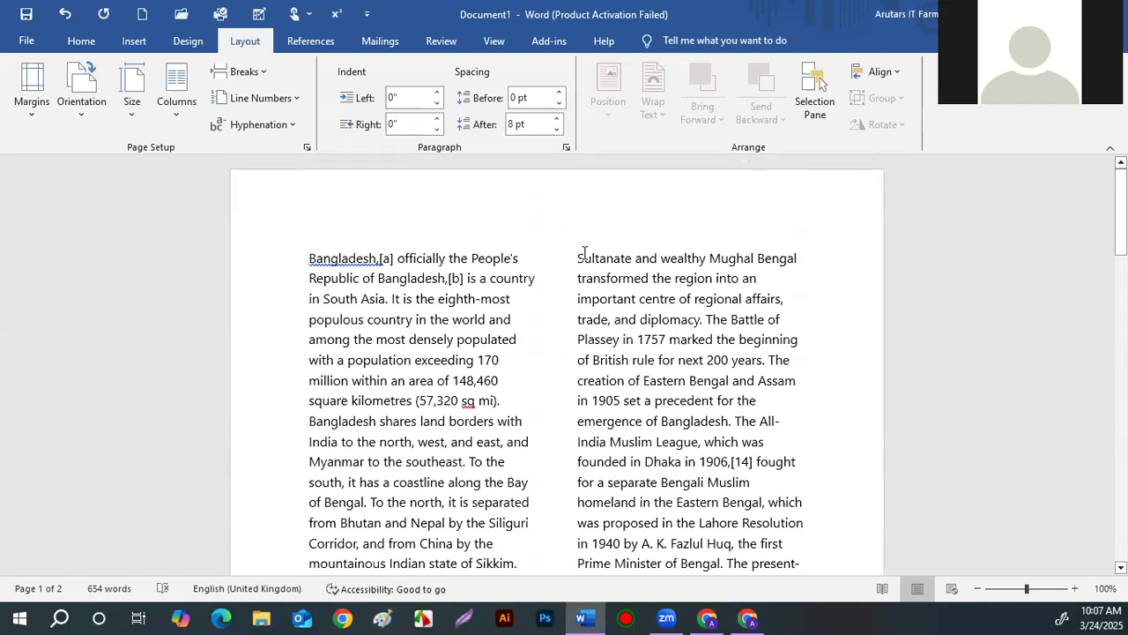
# Step: Change the document's column layout to three columns
pyautogui.click(178, 113)
pyautogui.click(177, 231)
# Step: Examine how the text runs through the three columns and continues onto the second page
pyautogui.scroll(12, 597, 302)
pyautogui.scroll(8, 687, 261)
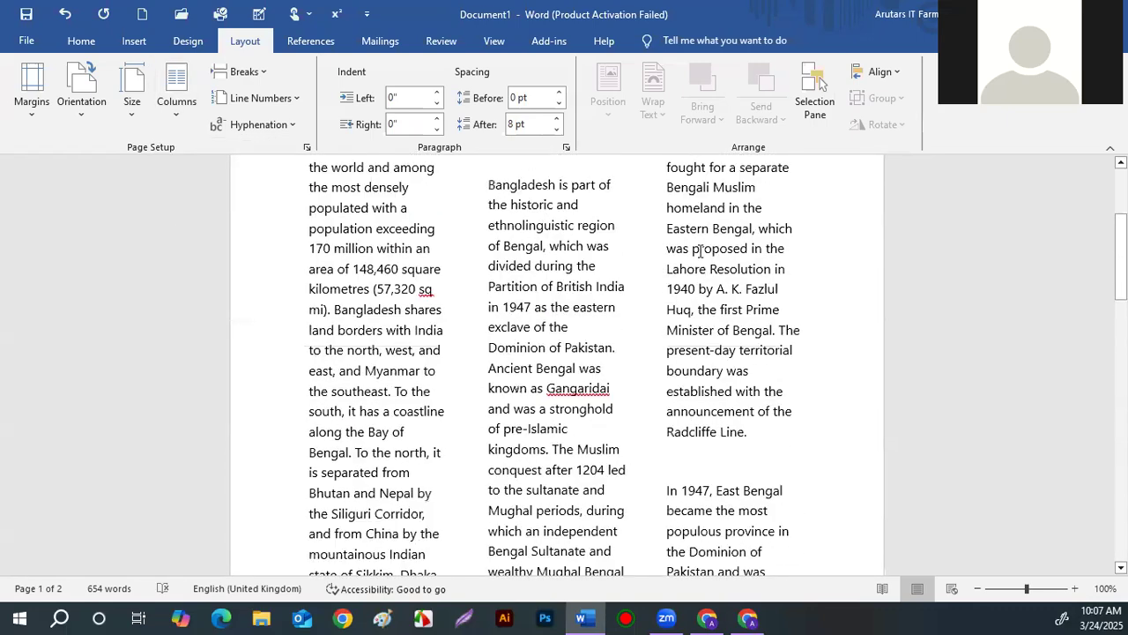
pyautogui.scroll(5, 700, 251)
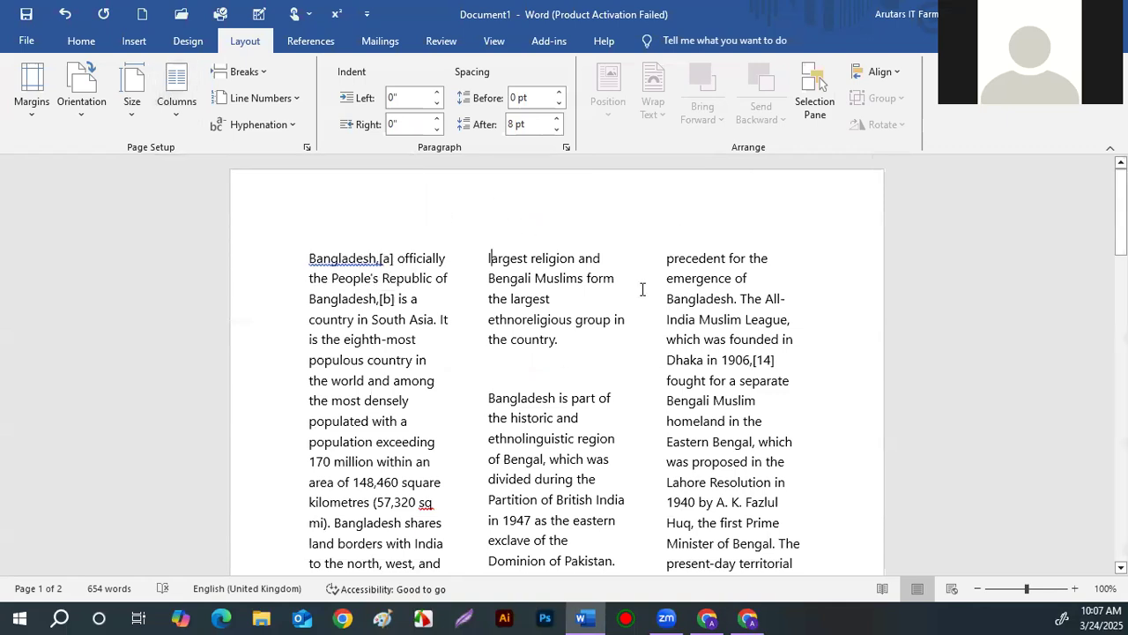
pyautogui.scroll(-10, 643, 289)
pyautogui.scroll(-1, 631, 250)
pyautogui.scroll(7, 635, 245)
pyautogui.scroll(-2, 638, 241)
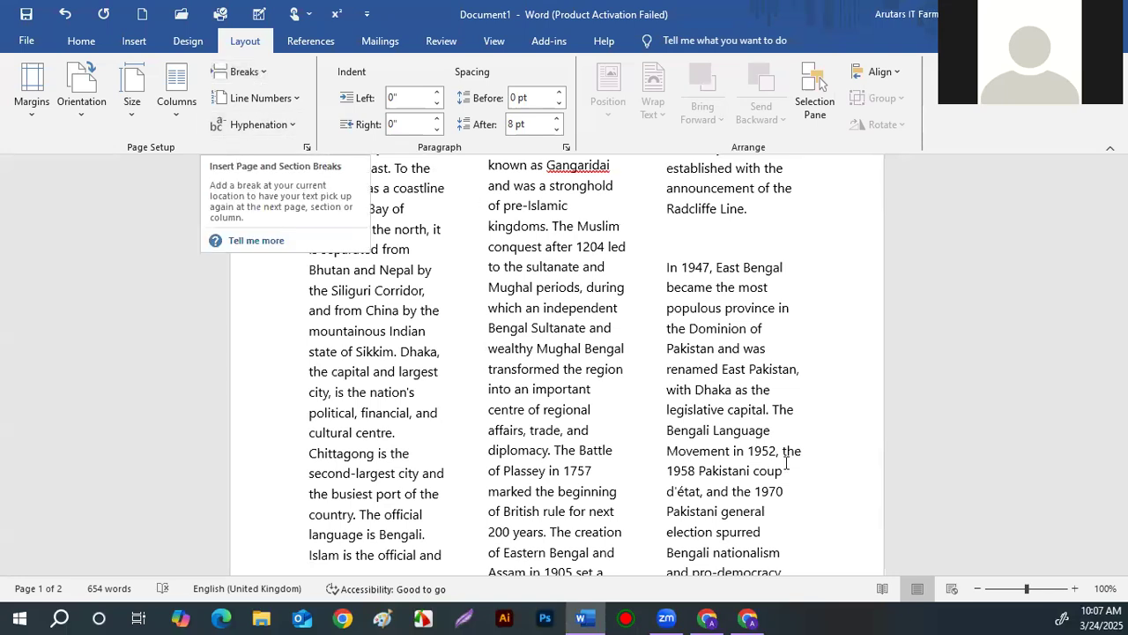
pyautogui.scroll(-7, 794, 441)
pyautogui.scroll(-2, 784, 388)
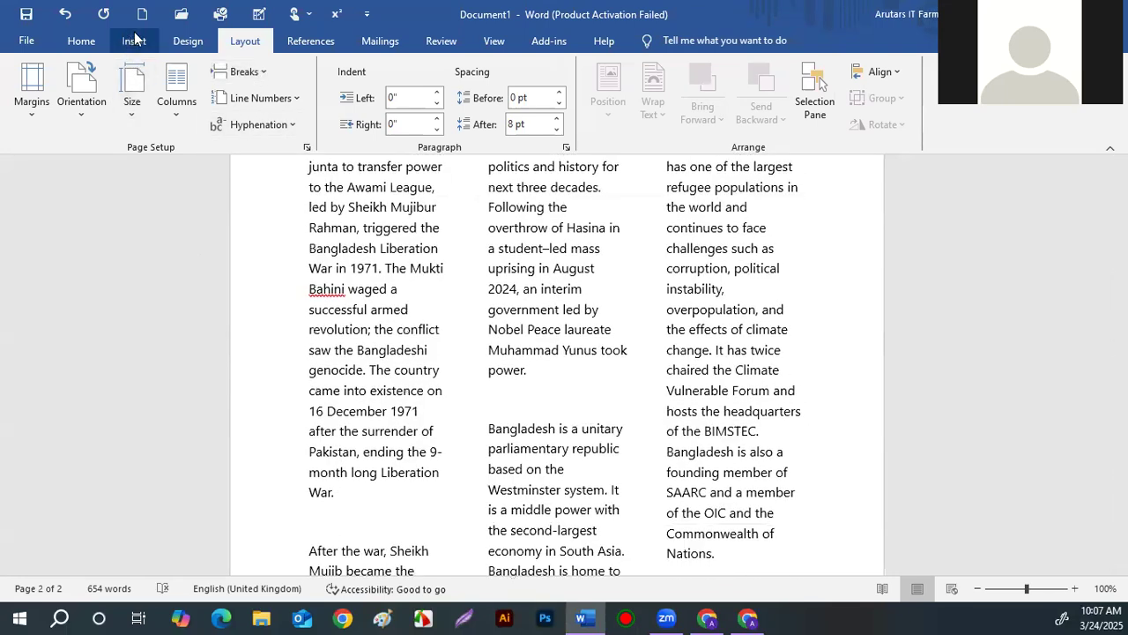
# Step: Find the Page Break command and check where the columns end on the second page
pyautogui.click(188, 42)
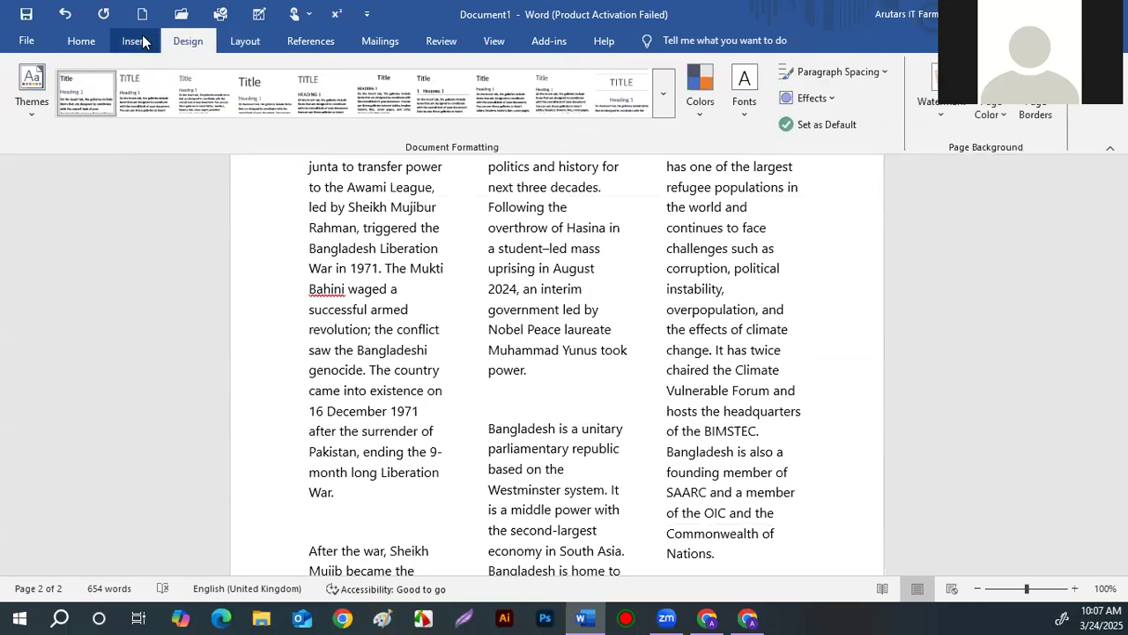
pyautogui.click(134, 41)
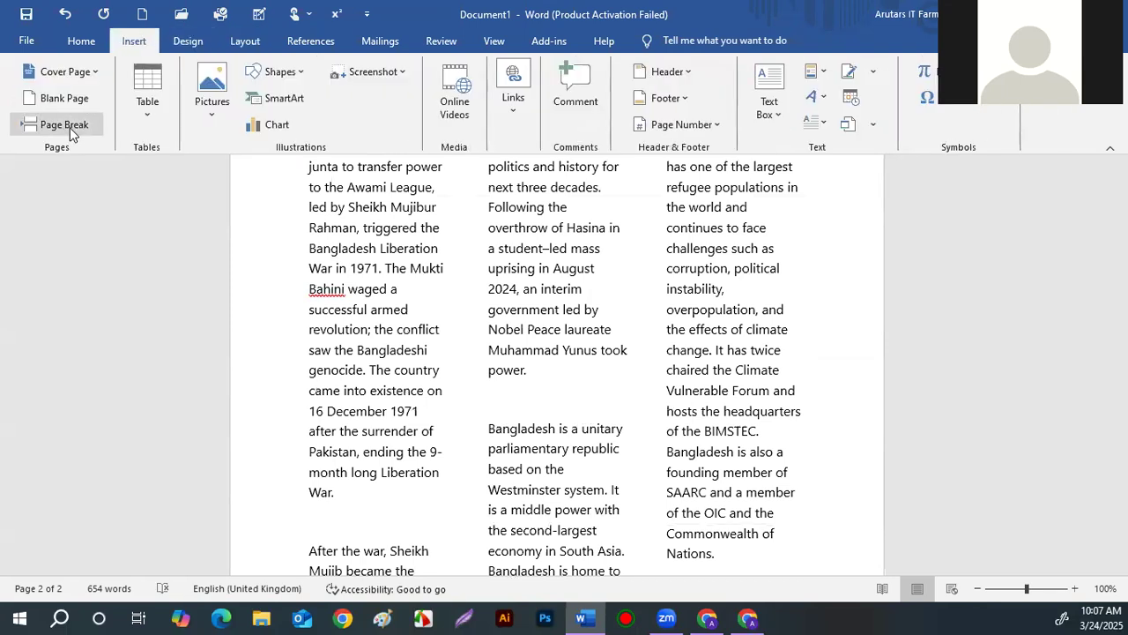
pyautogui.scroll(-5, 712, 445)
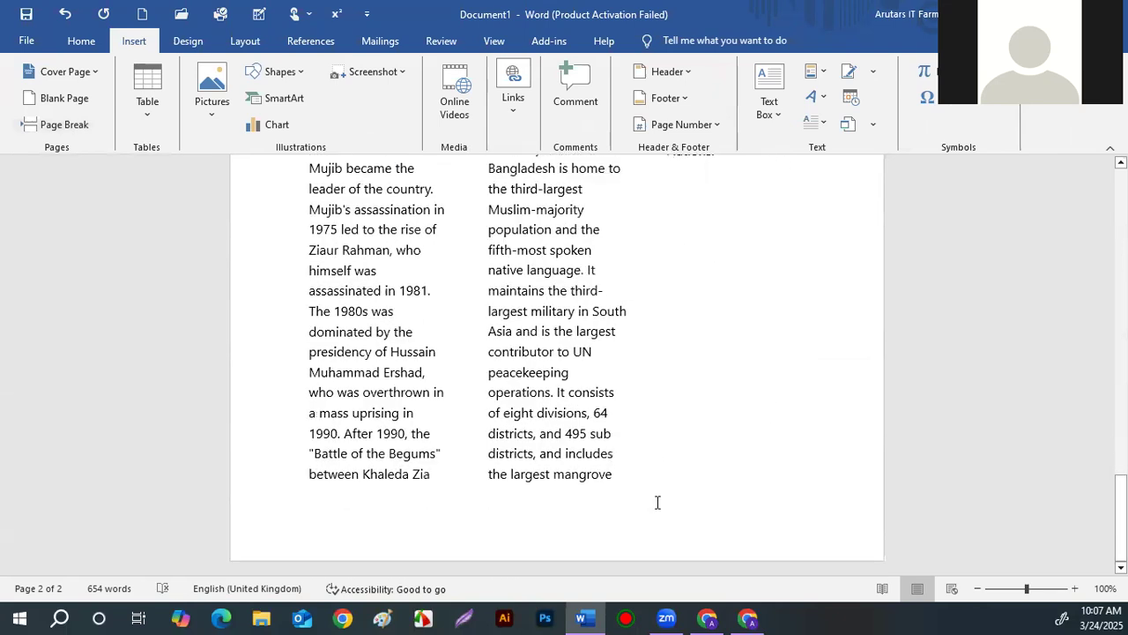
pyautogui.scroll(6, 657, 502)
pyautogui.scroll(-5, 685, 438)
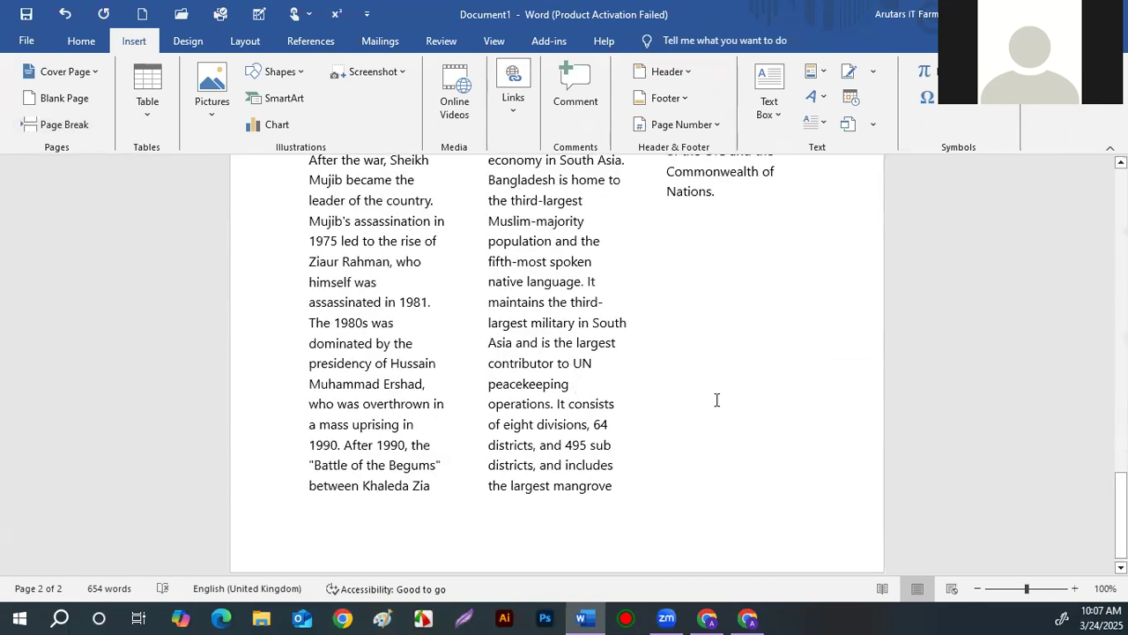
pyautogui.scroll(-1, 717, 400)
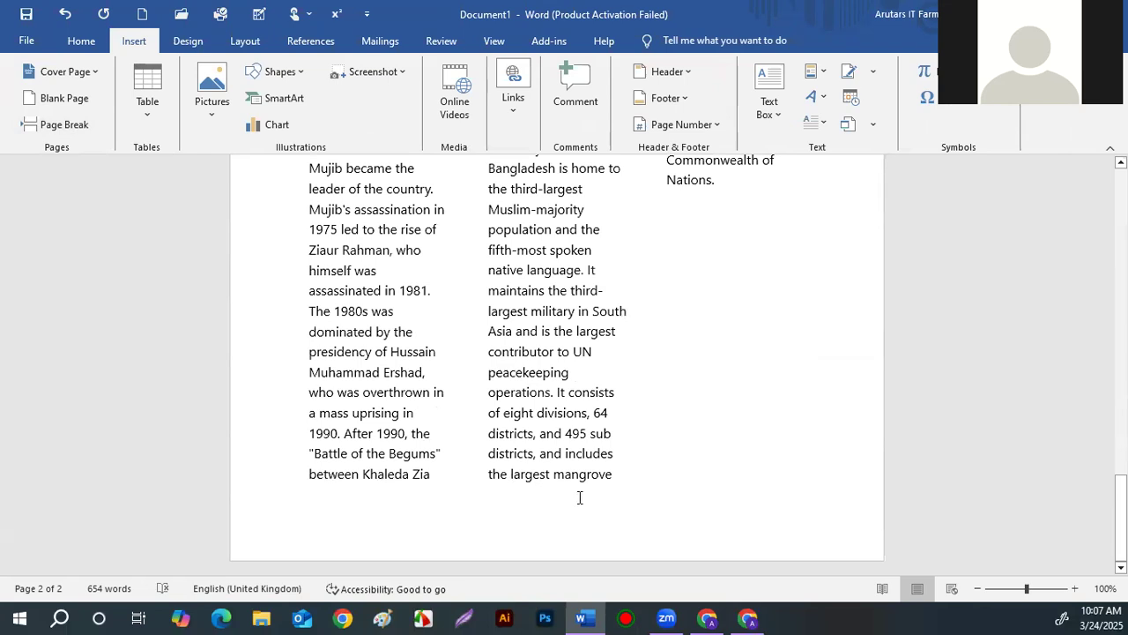
pyautogui.scroll(9, 459, 423)
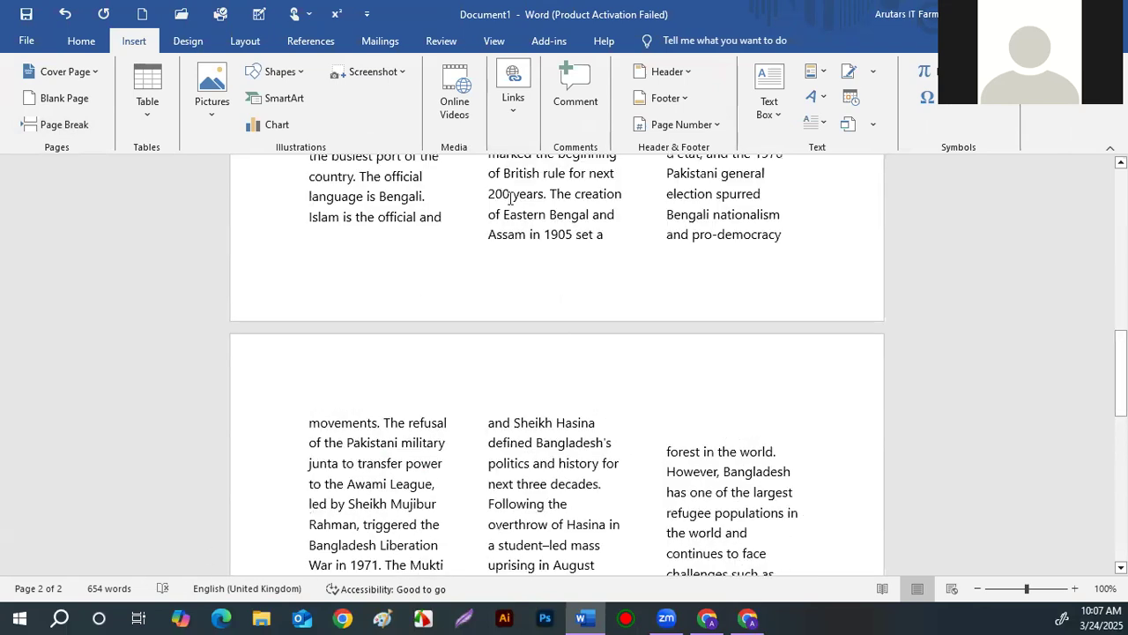
# Step: Insert a page break before "forest in the world." in the third column of page 2 and review the moved text
pyautogui.click(245, 41)
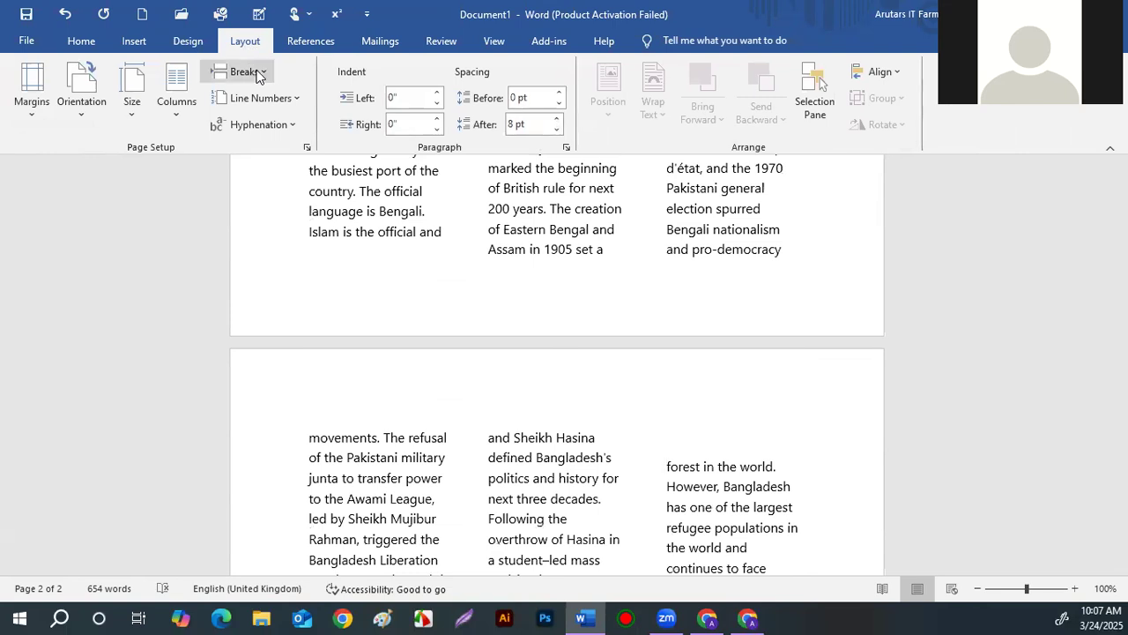
pyautogui.click(260, 73)
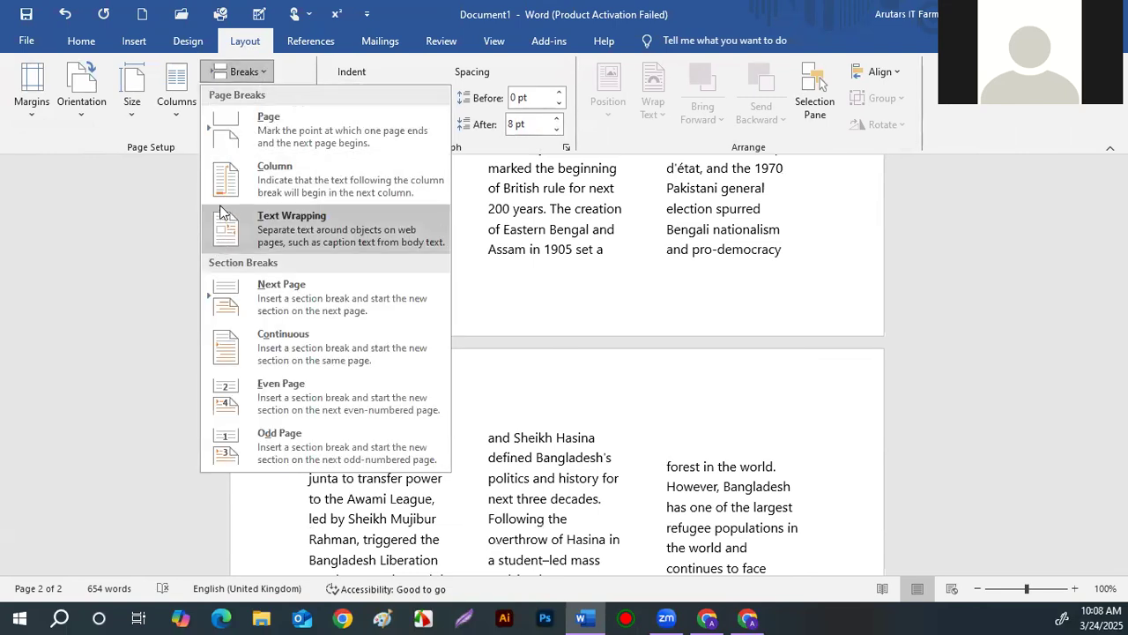
pyautogui.click(227, 128)
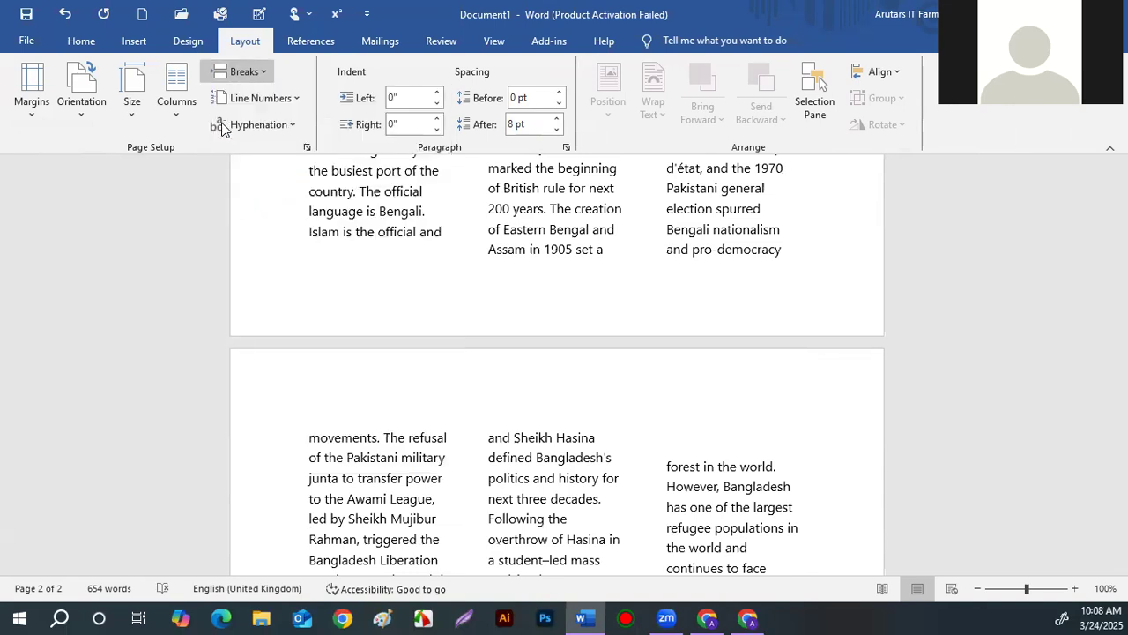
pyautogui.scroll(-10, 616, 496)
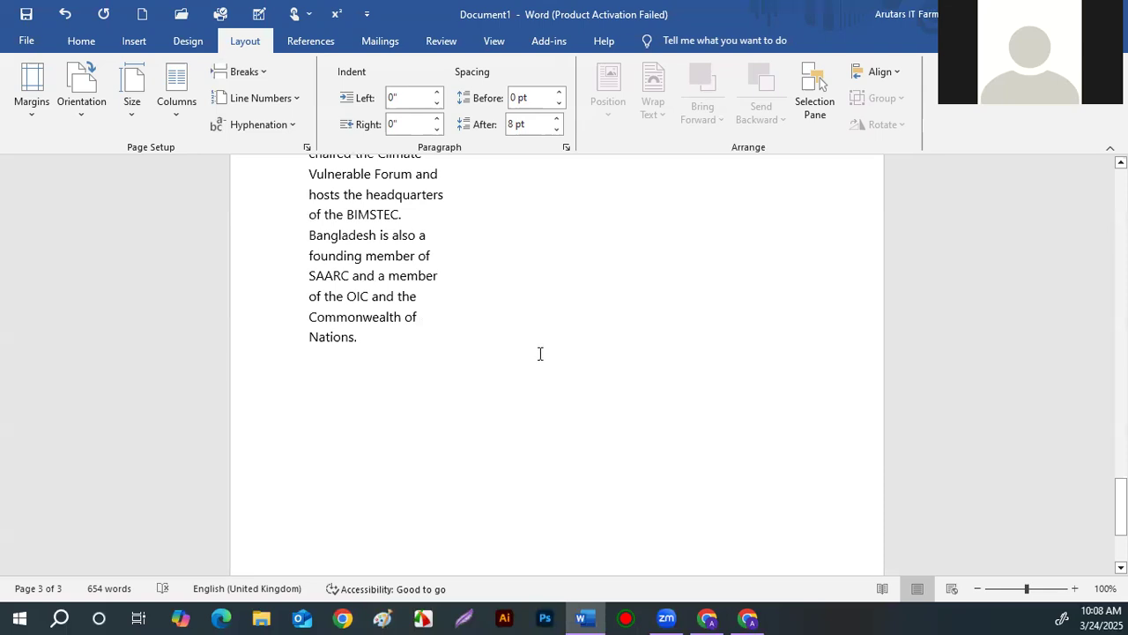
pyautogui.scroll(6, 421, 290)
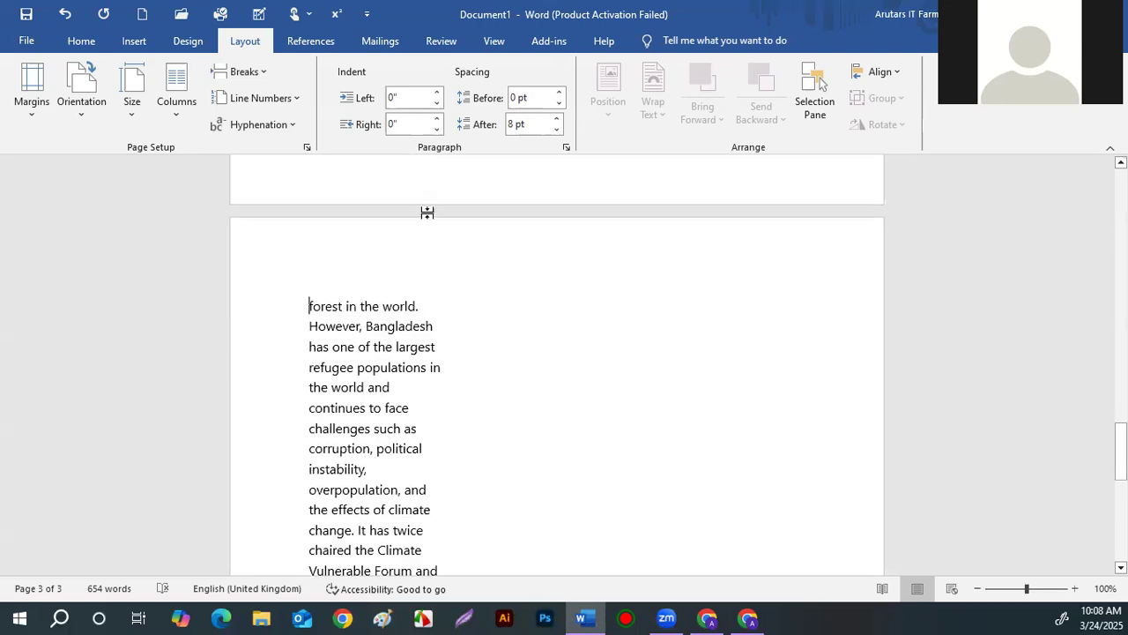
pyautogui.scroll(-5, 432, 353)
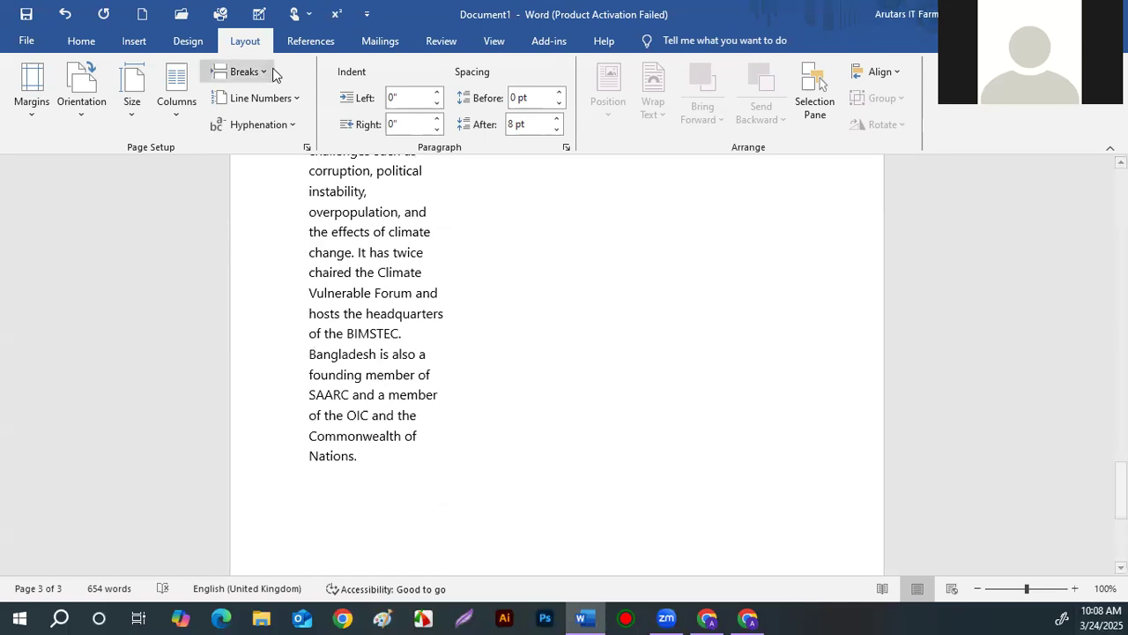
# Step: Keep line numbering set to None and select the line "has one of the largest" on page 3
pyautogui.click(286, 98)
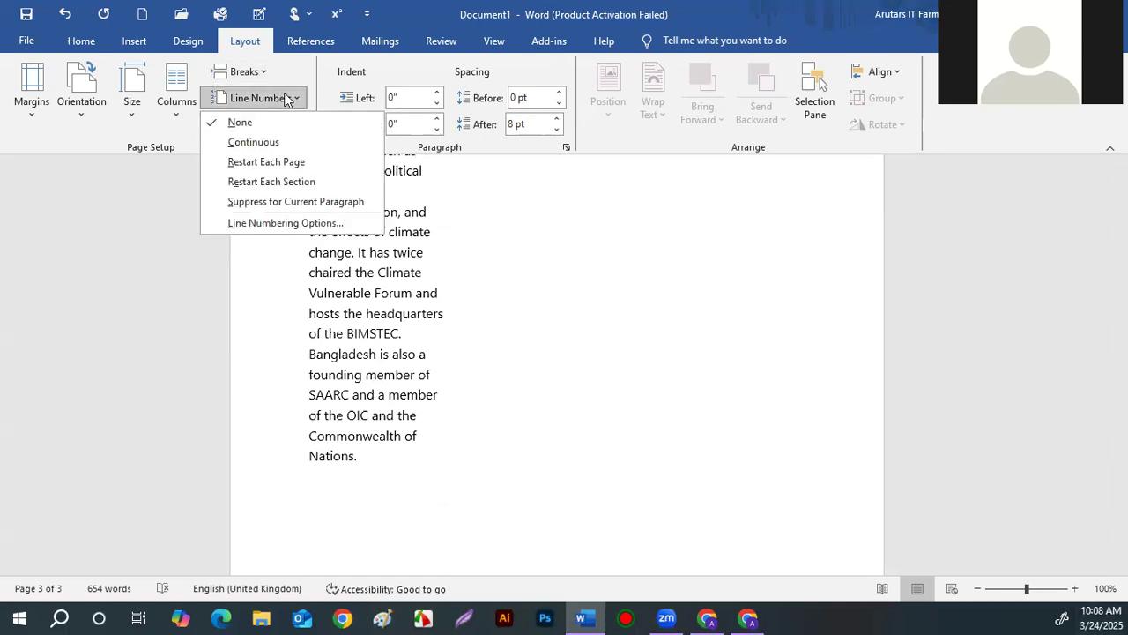
pyautogui.click(249, 120)
pyautogui.scroll(3, 242, 165)
pyautogui.click(279, 221)
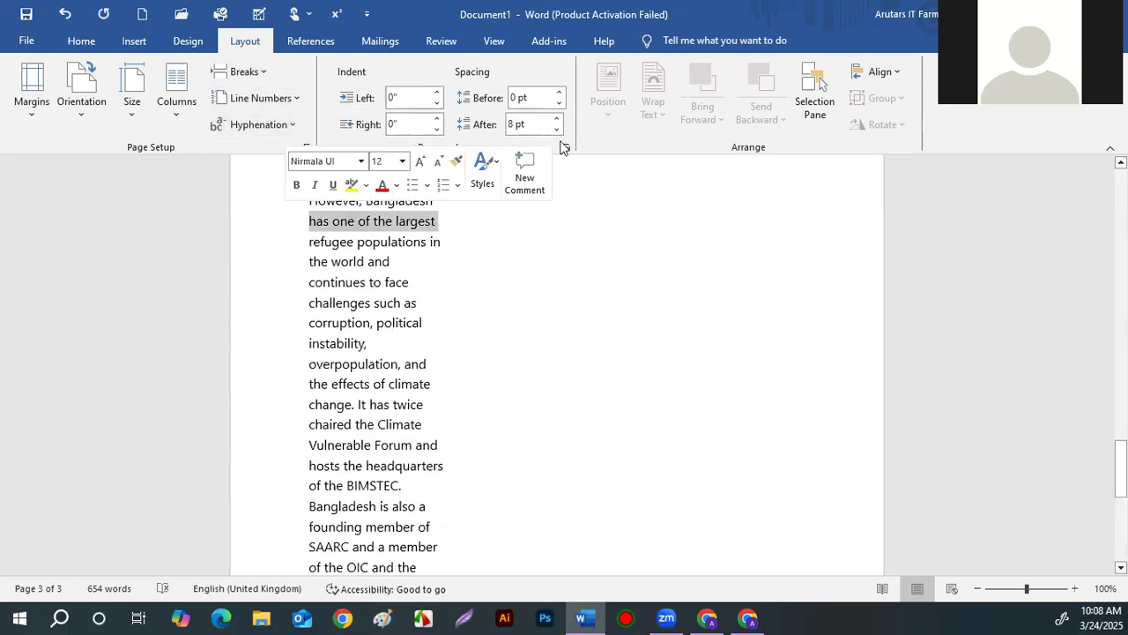
# Step: Examine how the three-column text flows across the document, from page 3 back to the start of page 1
pyautogui.click(527, 97)
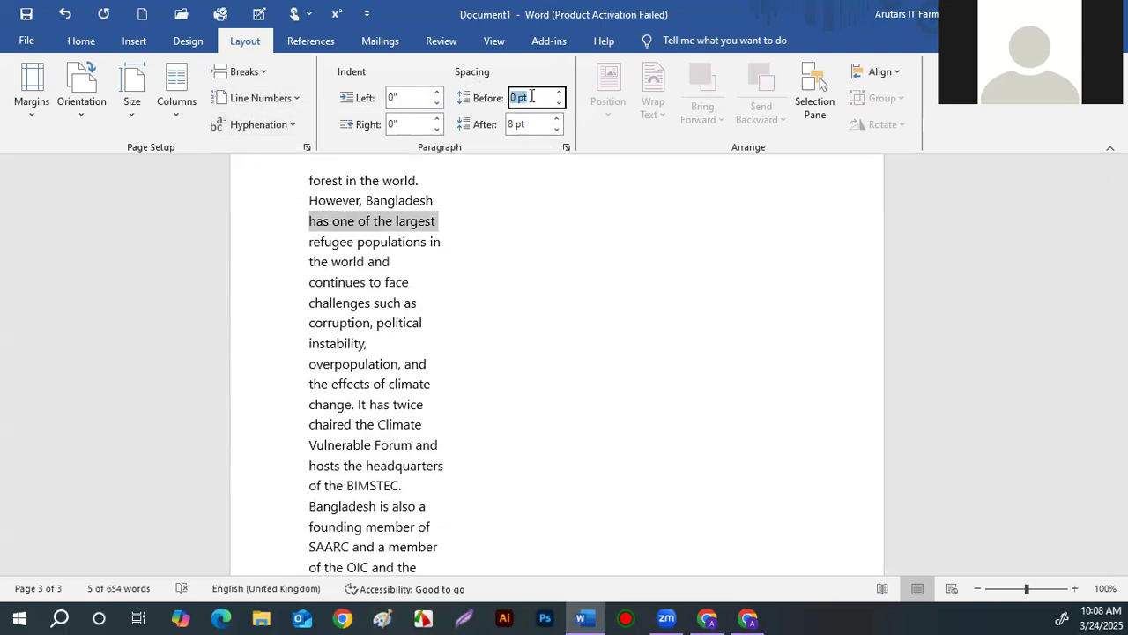
pyautogui.click(511, 224)
pyautogui.scroll(4, 467, 251)
pyautogui.scroll(10, 467, 251)
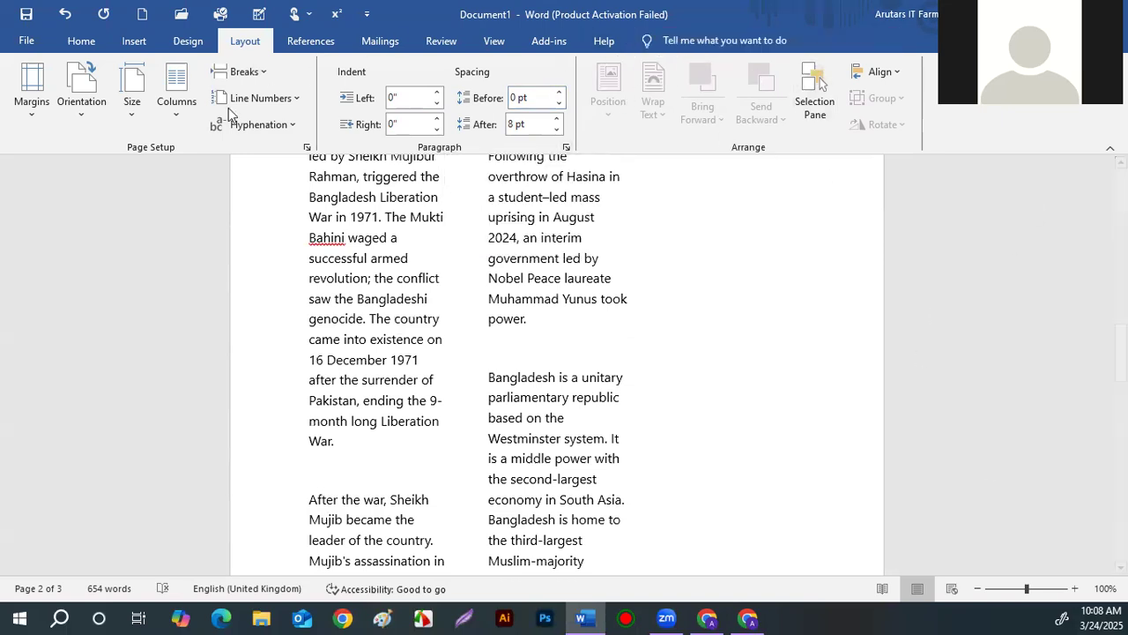
pyautogui.scroll(-3, 650, 342)
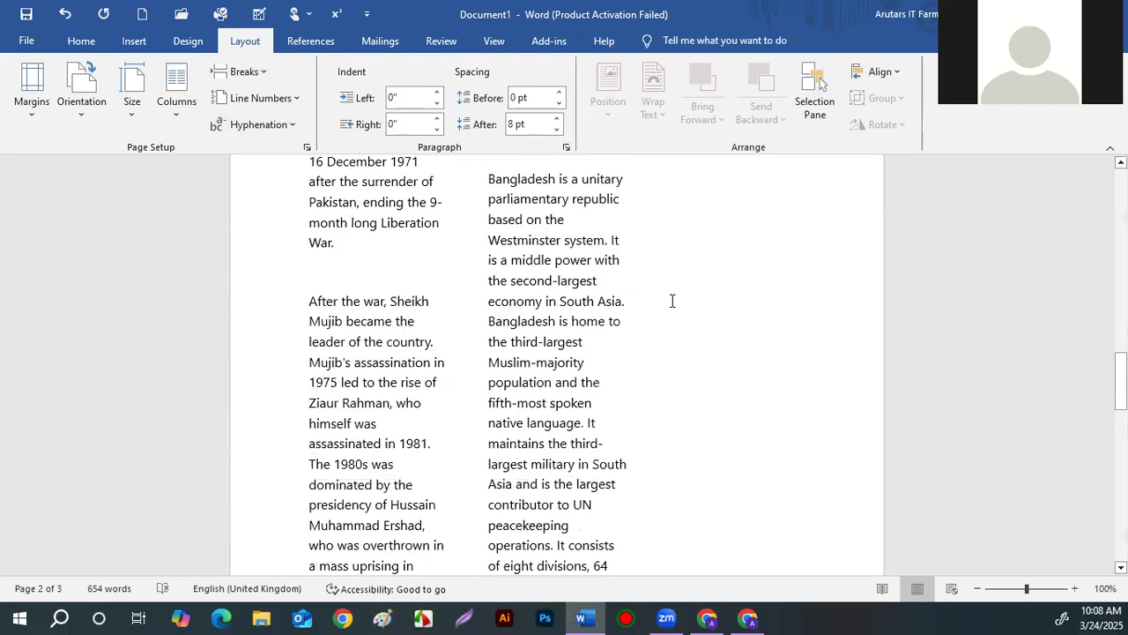
pyautogui.scroll(4, 654, 246)
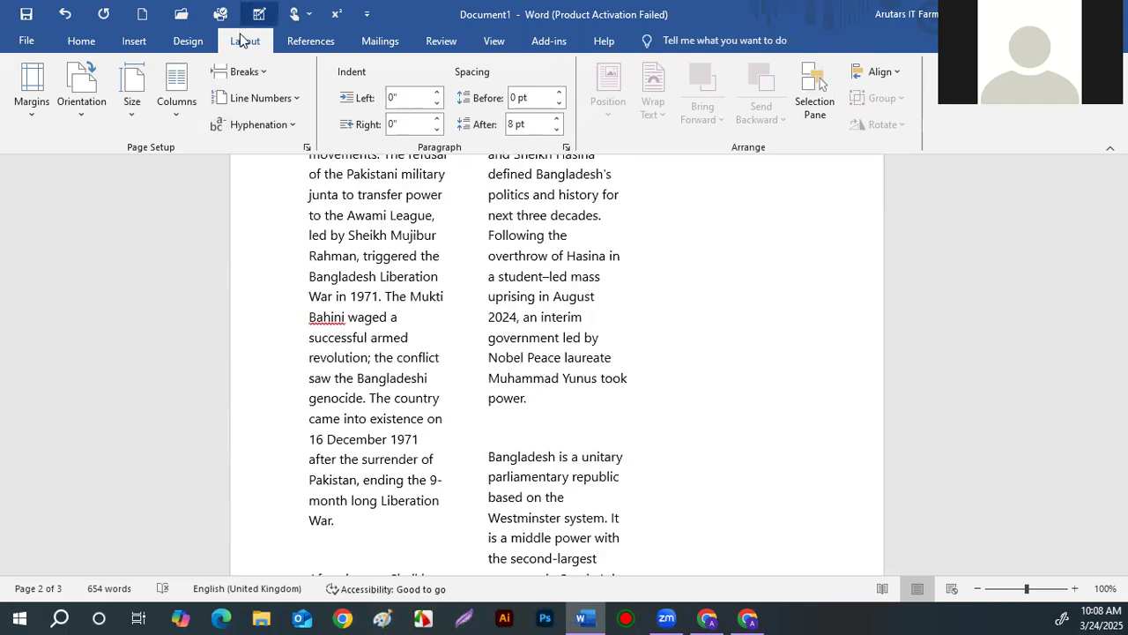
pyautogui.scroll(2, 639, 304)
pyautogui.scroll(2, 639, 303)
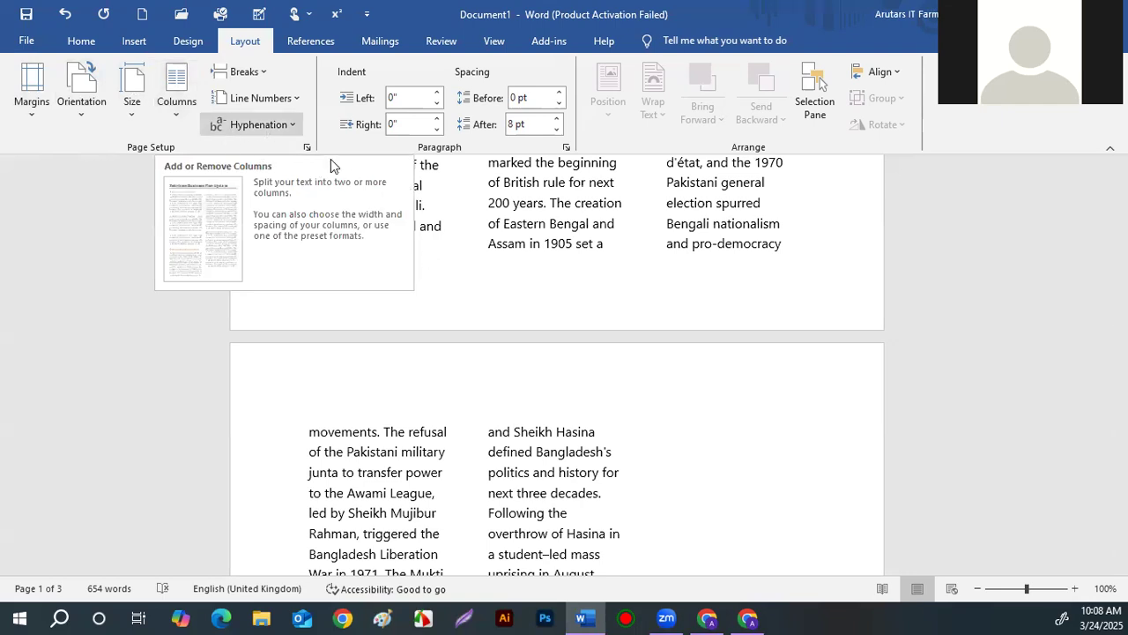
pyautogui.scroll(2, 397, 228)
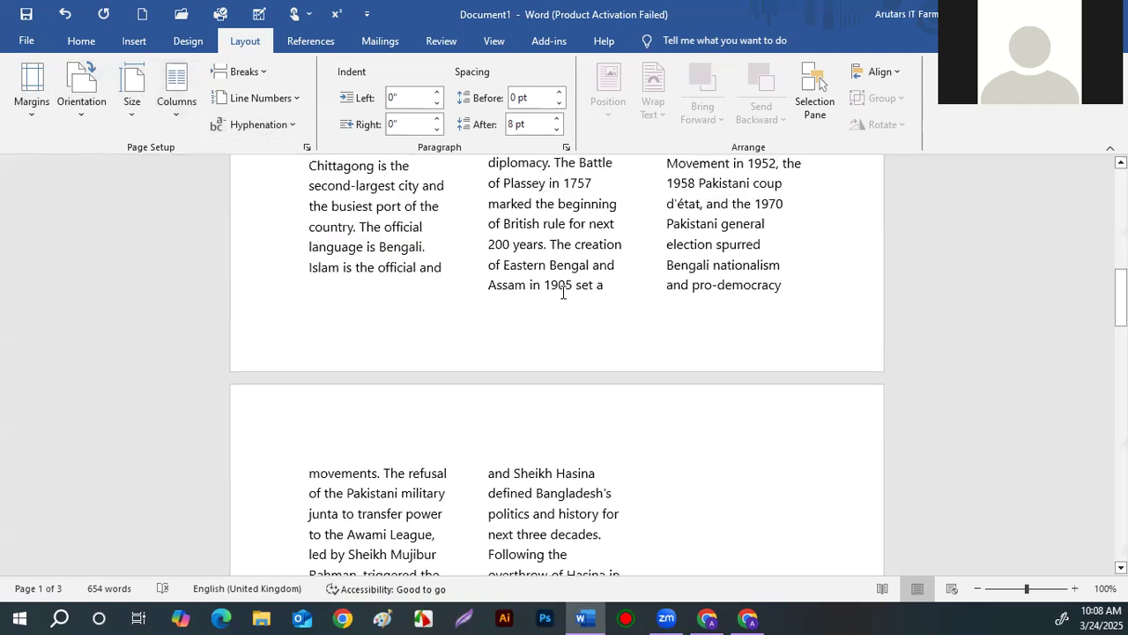
pyautogui.click(185, 44)
pyautogui.click(261, 51)
pyautogui.scroll(5, 576, 293)
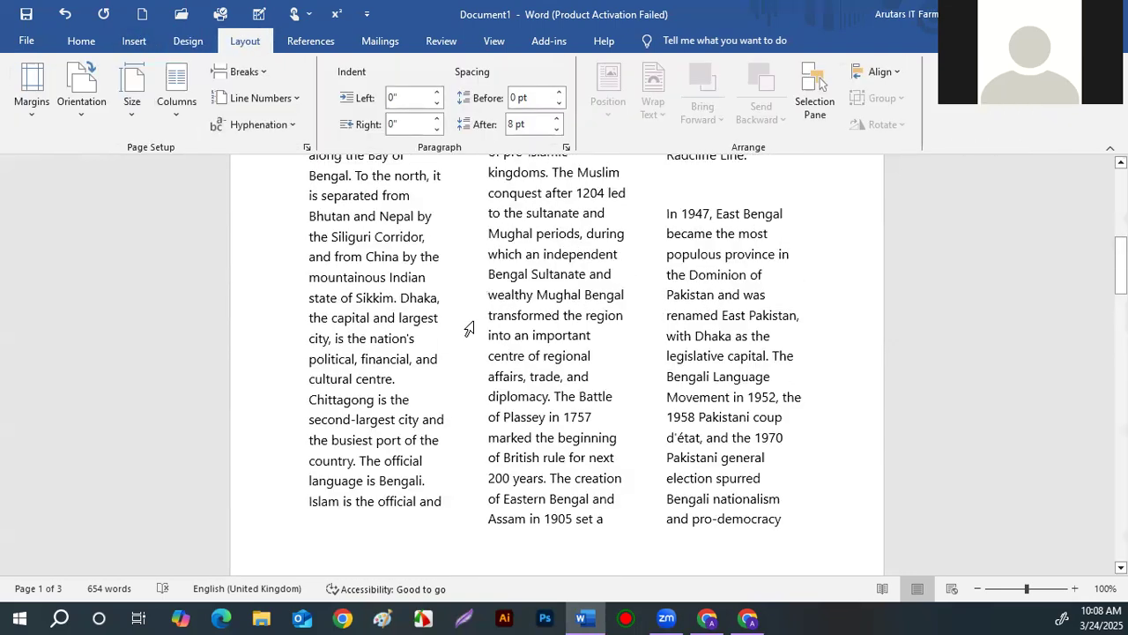
pyautogui.scroll(1, 576, 293)
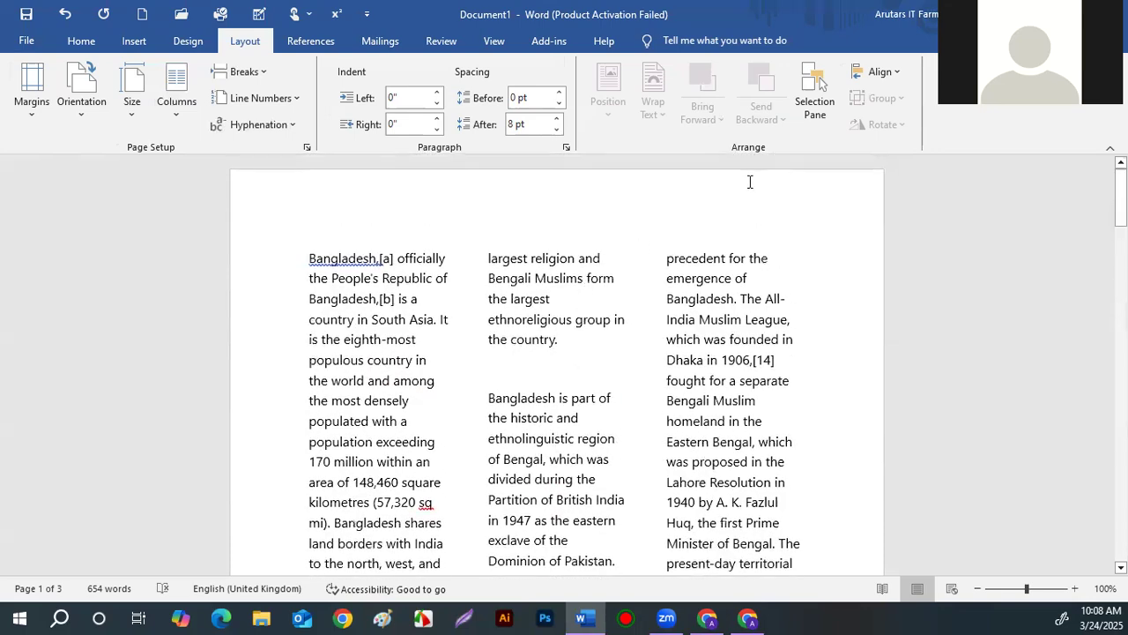
pyautogui.scroll(-10, 496, 317)
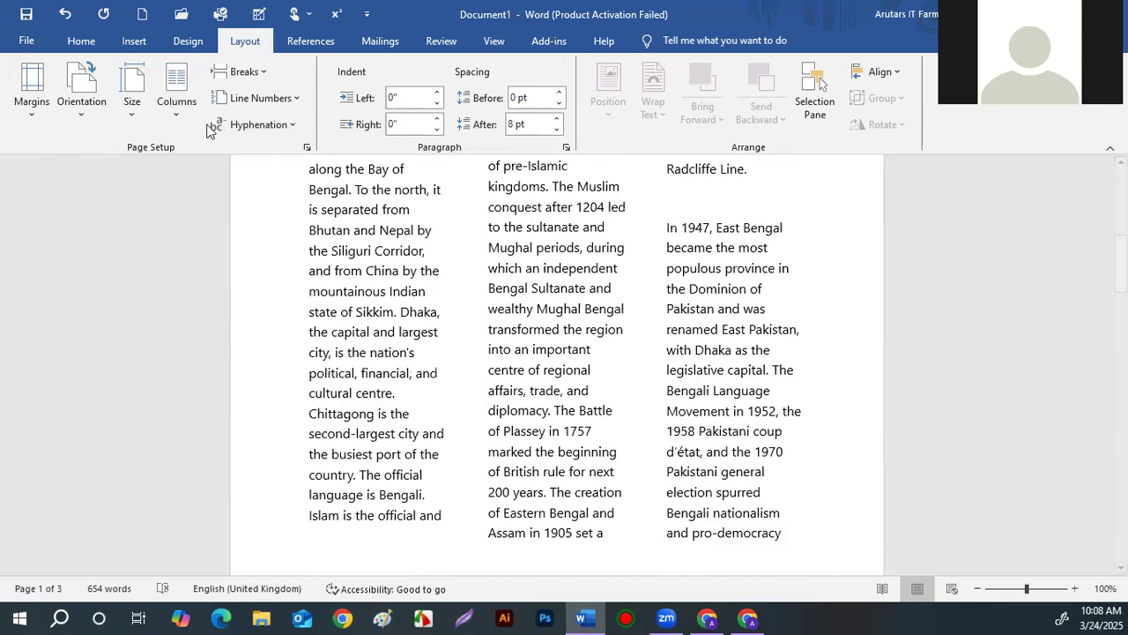
pyautogui.scroll(4, 587, 248)
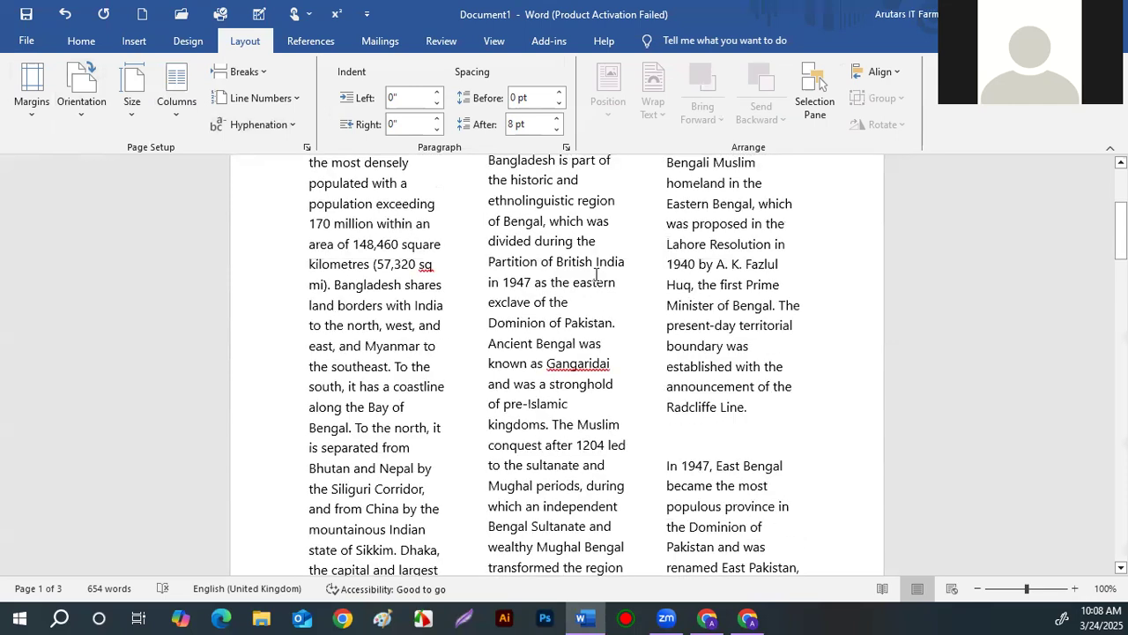
pyautogui.scroll(1, 697, 293)
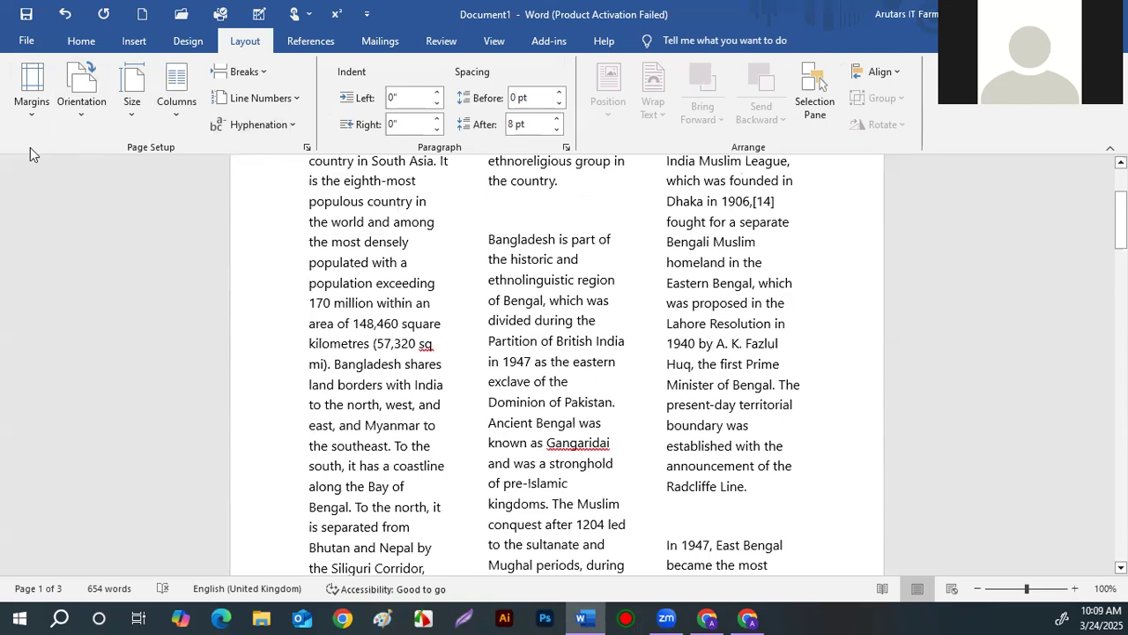
pyautogui.click(28, 117)
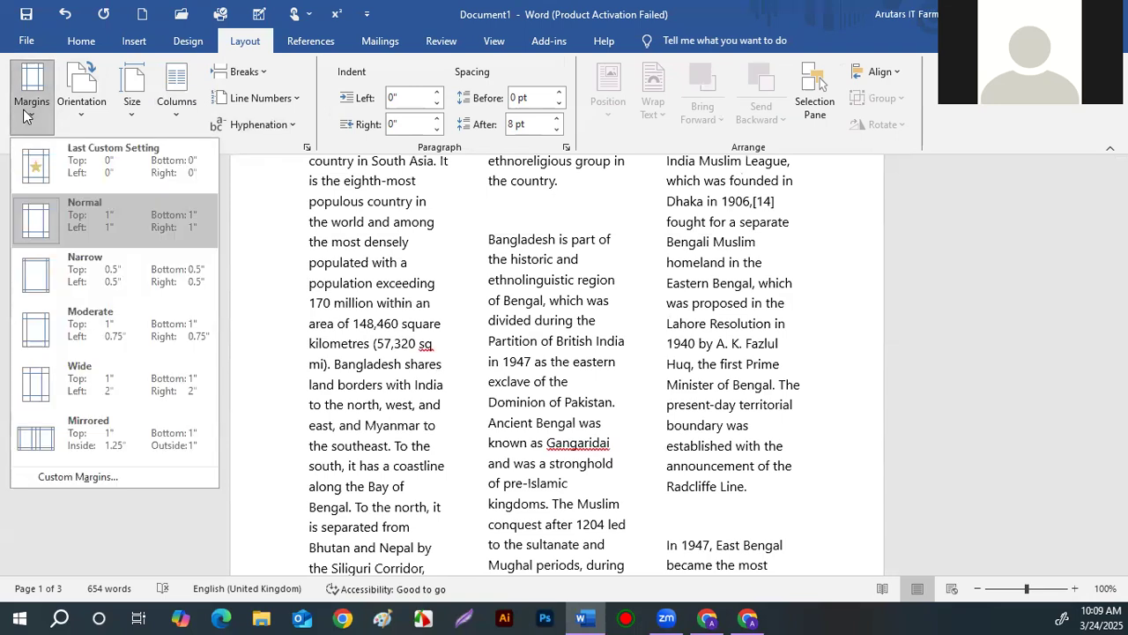
pyautogui.click(251, 213)
pyautogui.click(81, 42)
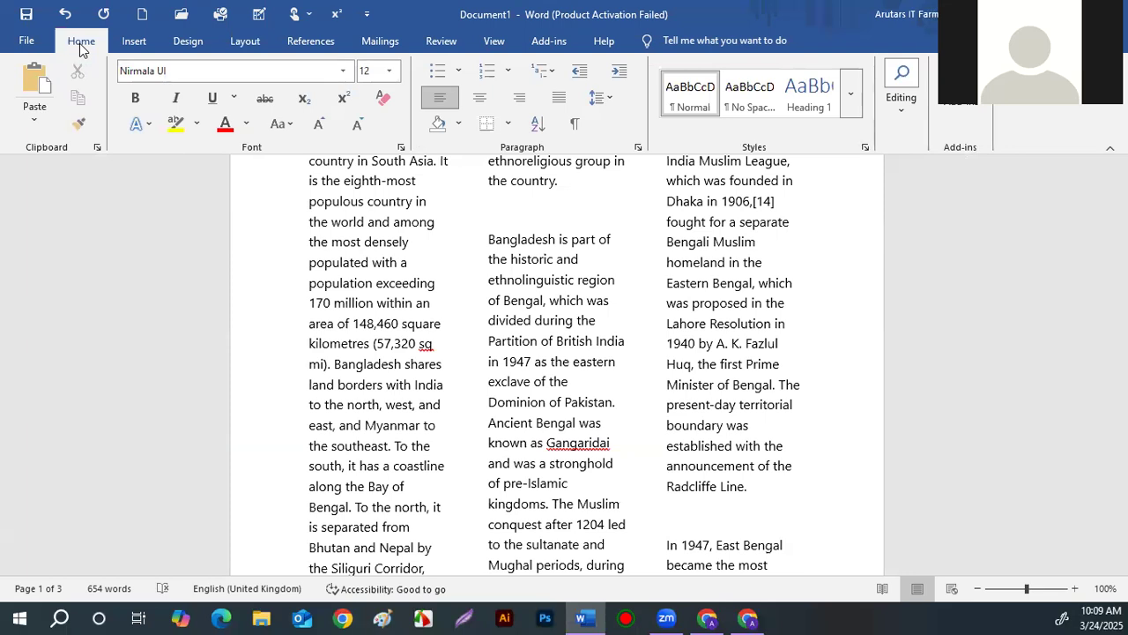
pyautogui.click(141, 41)
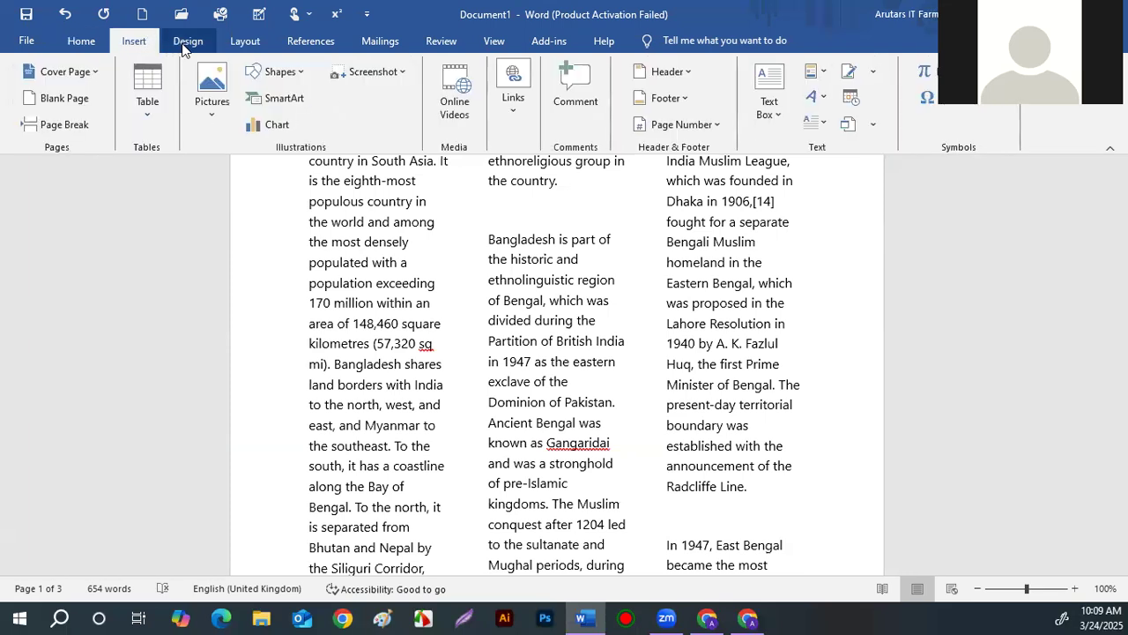
pyautogui.click(184, 41)
pyautogui.click(238, 41)
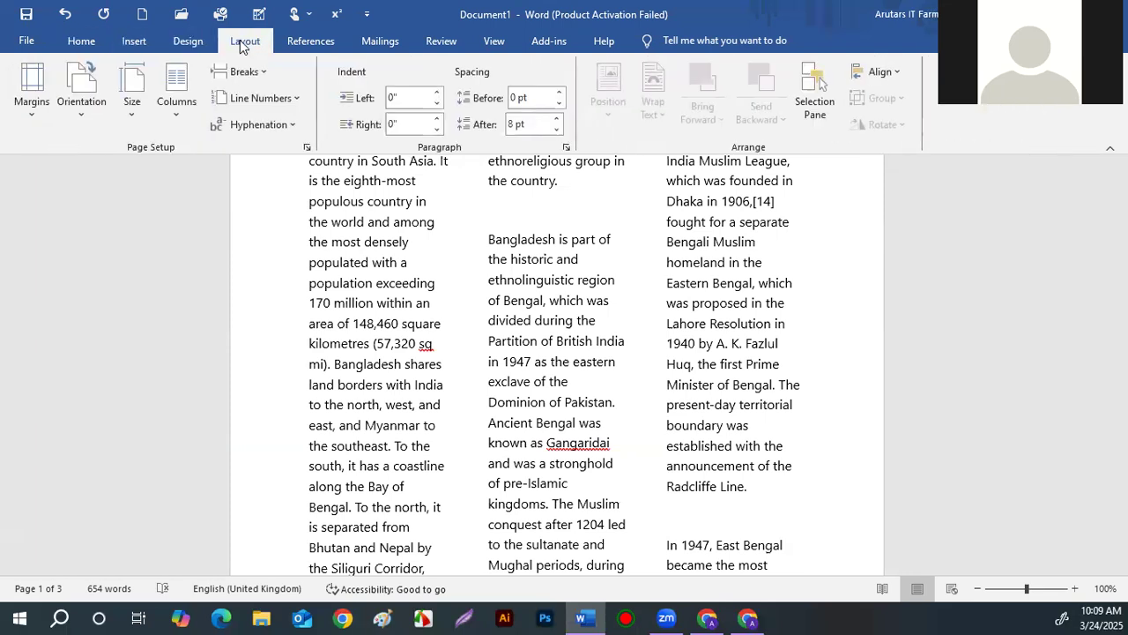
# Step: Select all of the pasted text in the document and delete it
pyautogui.scroll(-3, 605, 308)
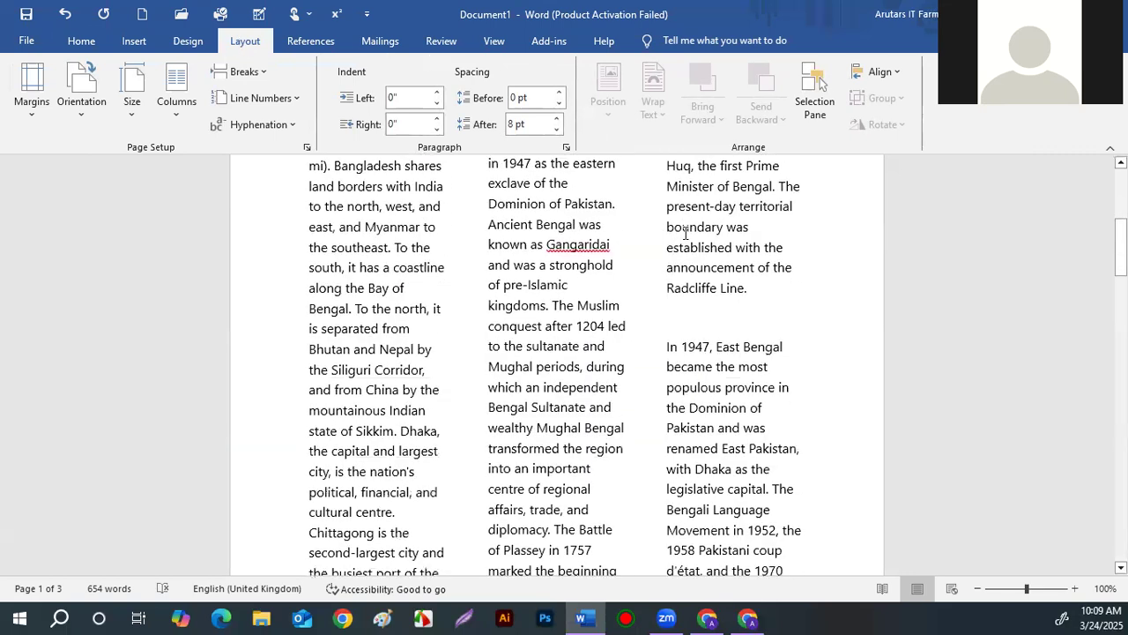
pyautogui.hotkey('ctrl', 'a')
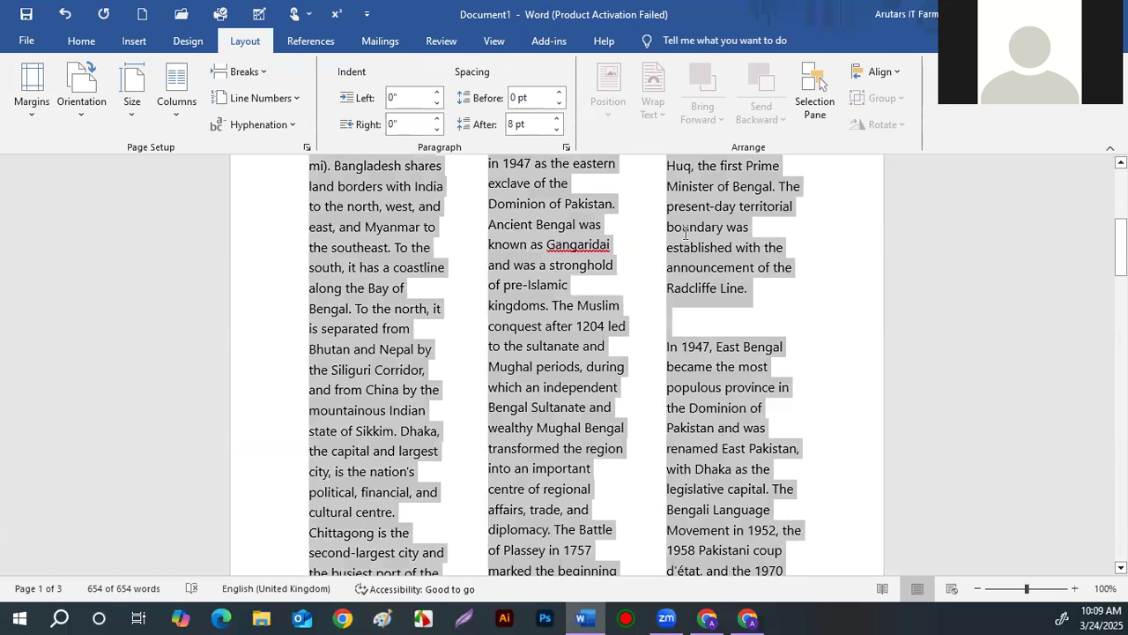
pyautogui.press('Delete')
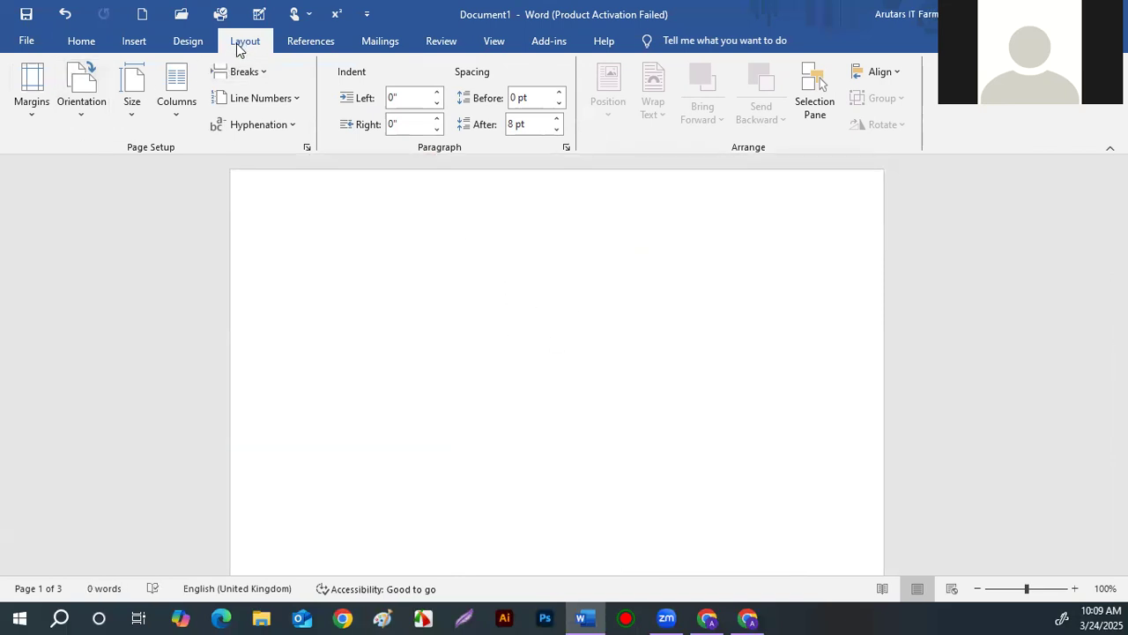
pyautogui.click(185, 44)
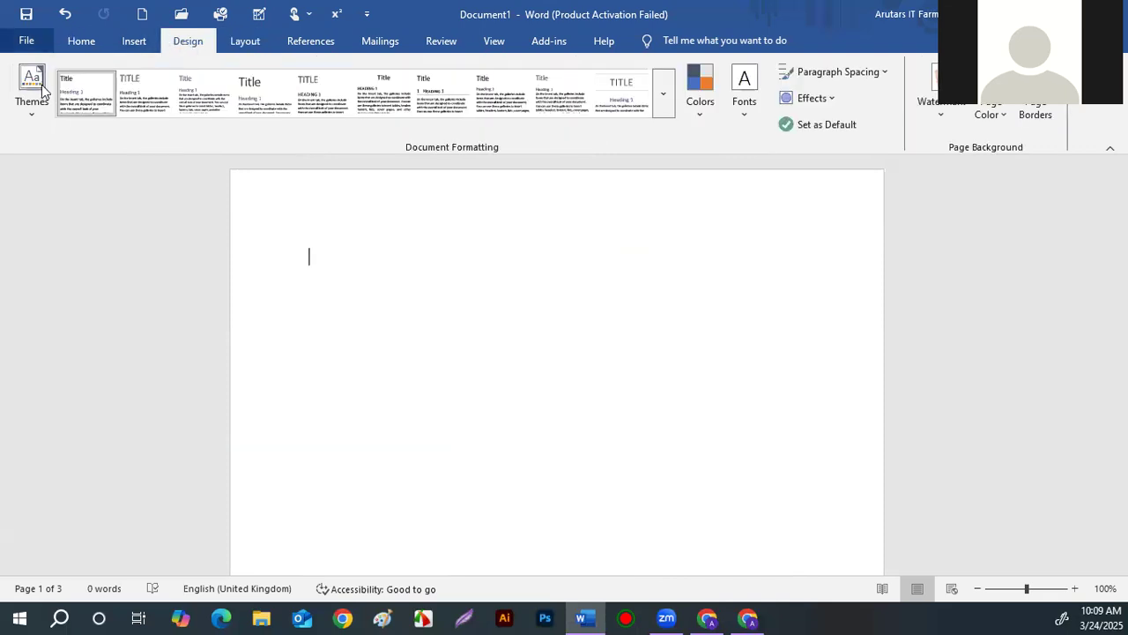
pyautogui.click(134, 42)
pyautogui.click(79, 40)
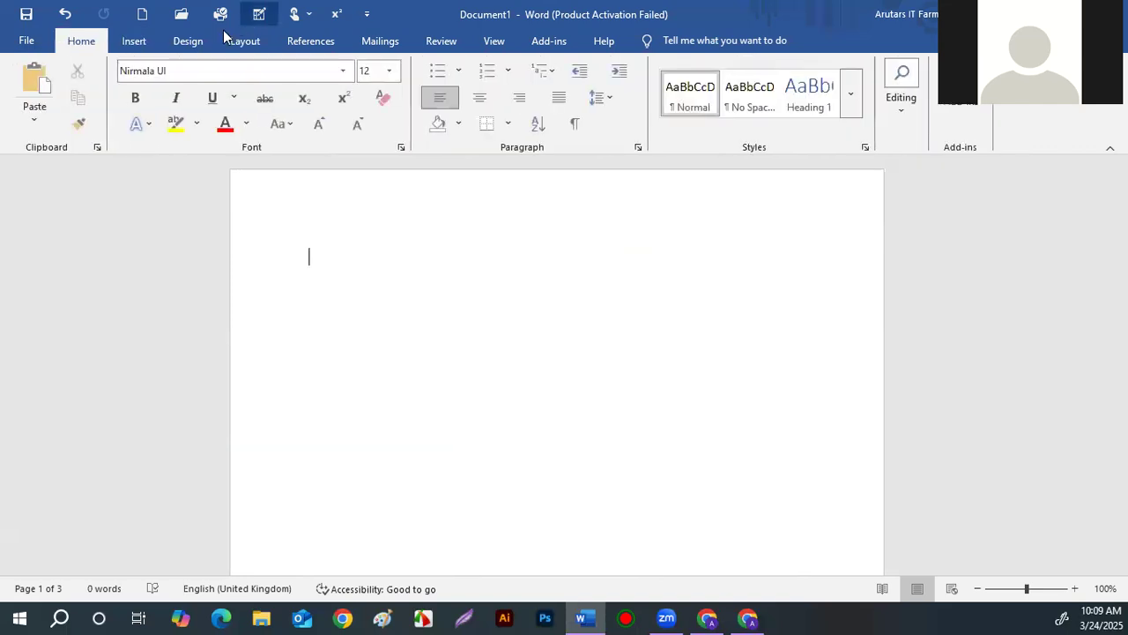
pyautogui.click(246, 42)
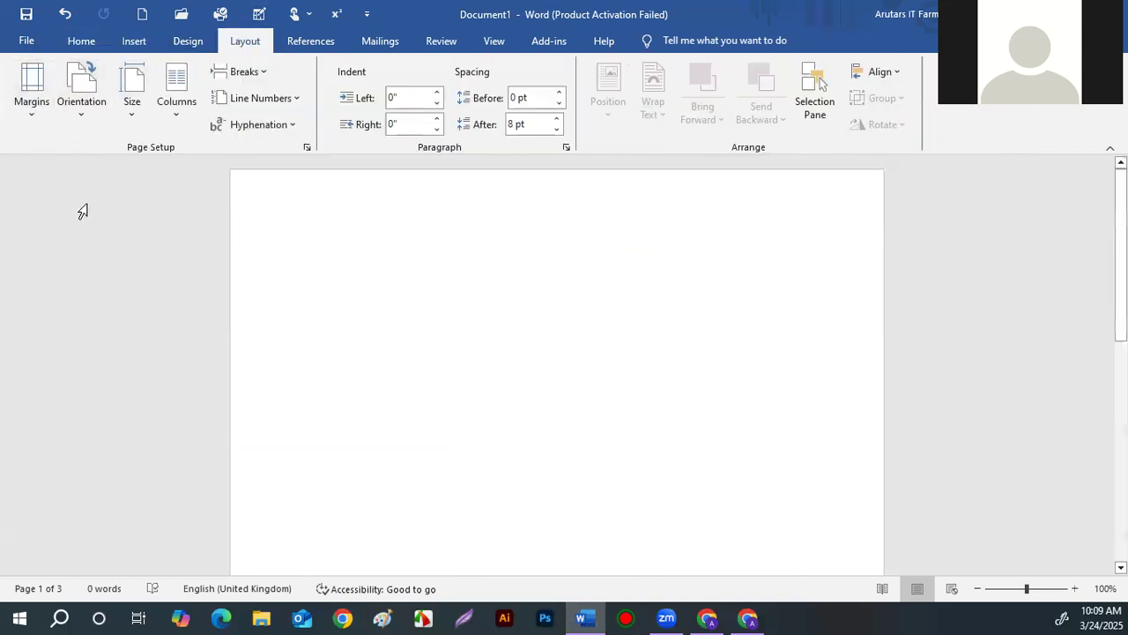
# Step: Apply the Narrow margin preset with 0.5" on every side and keep the page orientation on Portrait
pyautogui.click(36, 107)
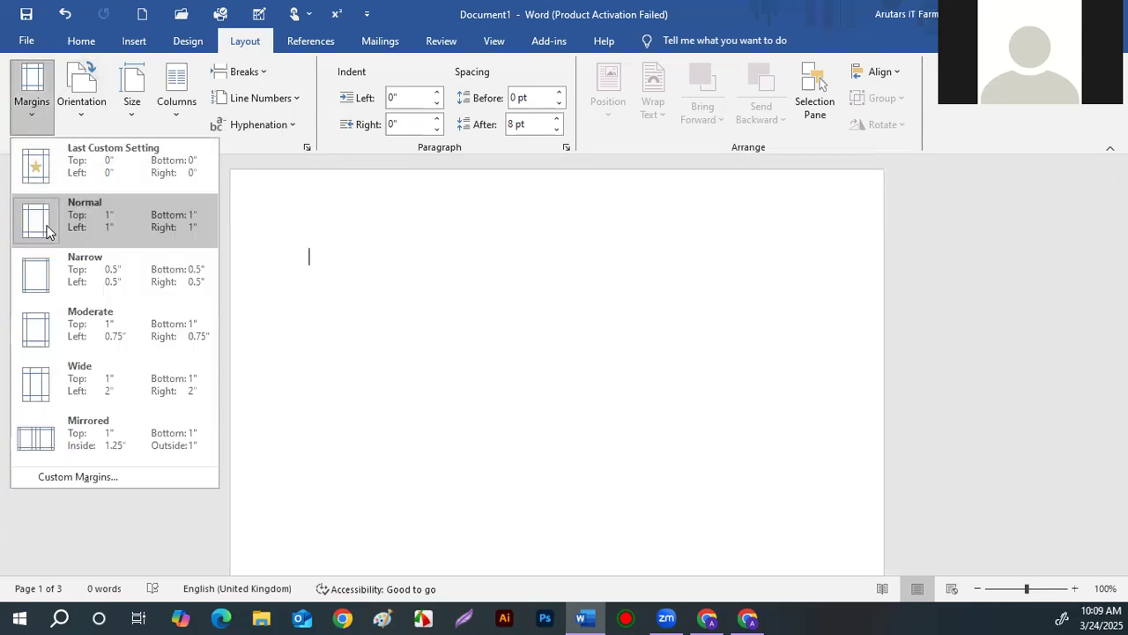
pyautogui.click(32, 282)
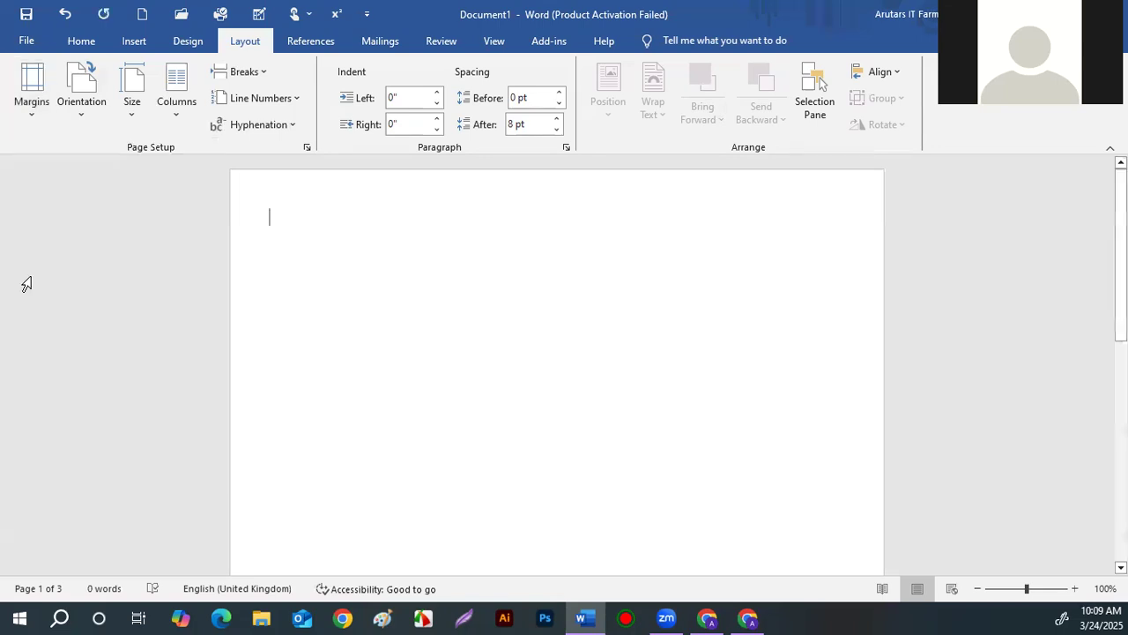
pyautogui.click(84, 105)
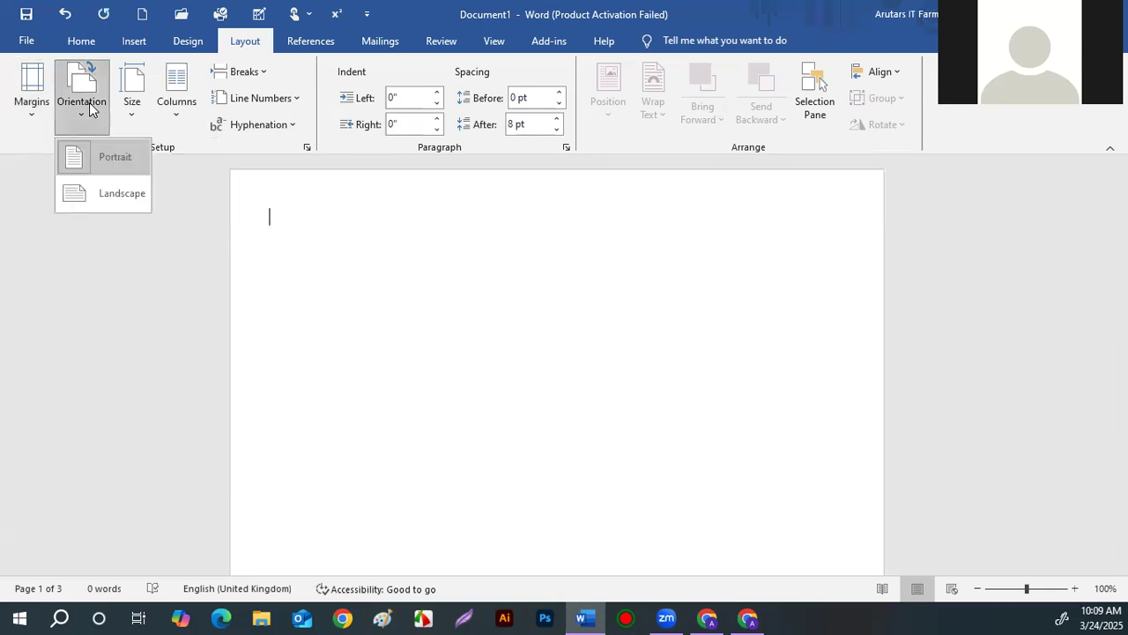
pyautogui.click(92, 163)
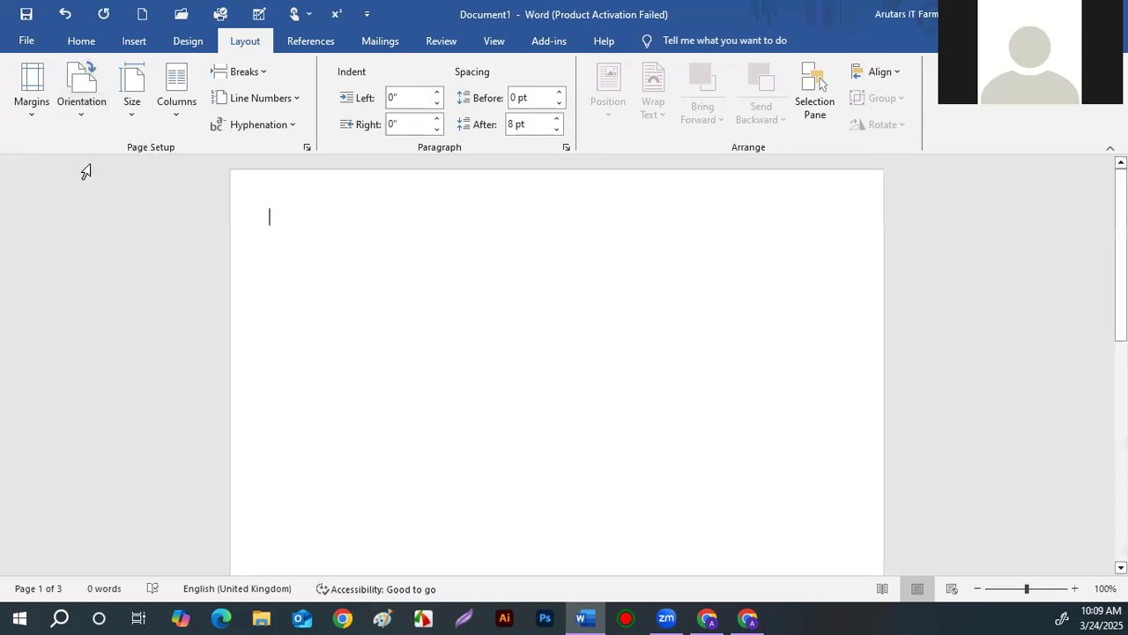
# Step: Keep the paper size at A4 and set the empty document to a single column
pyautogui.click(132, 99)
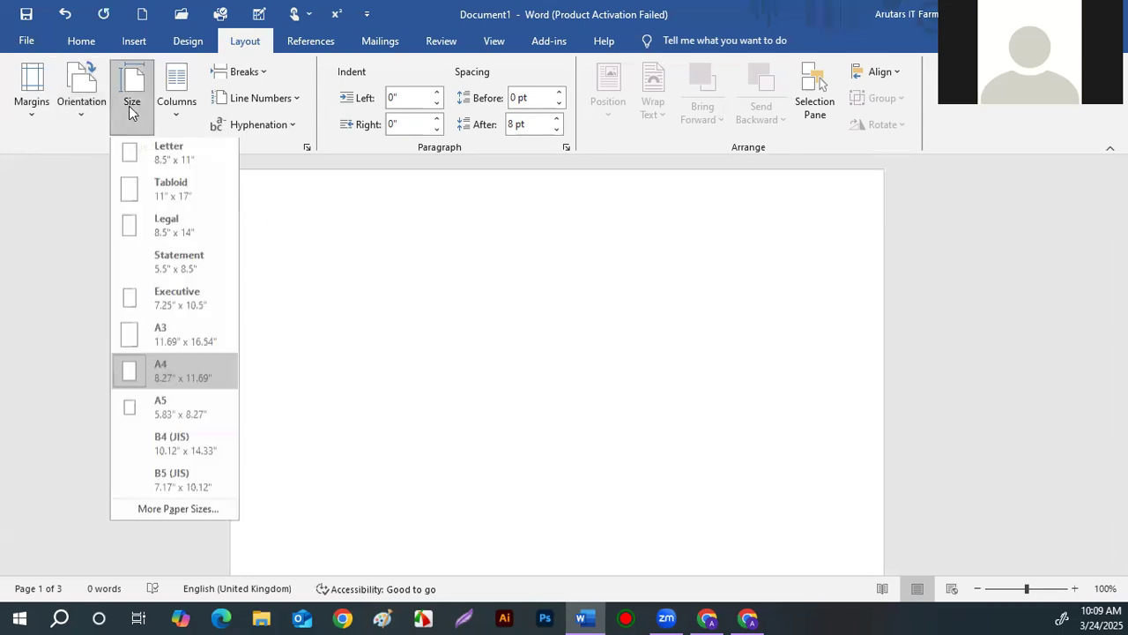
pyautogui.click(114, 386)
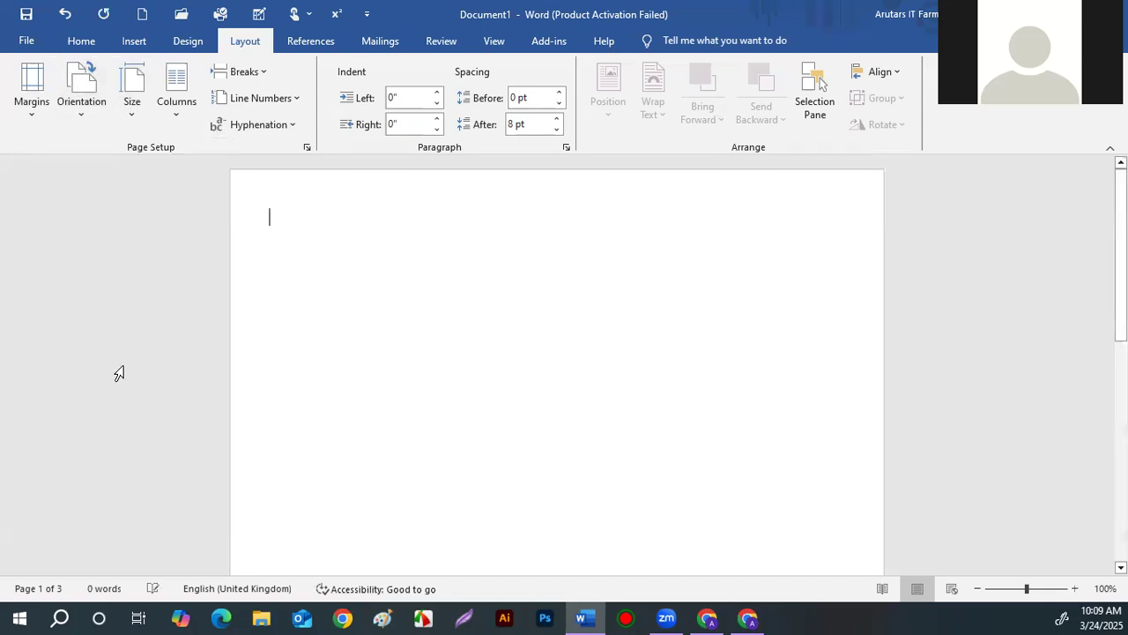
pyautogui.click(167, 101)
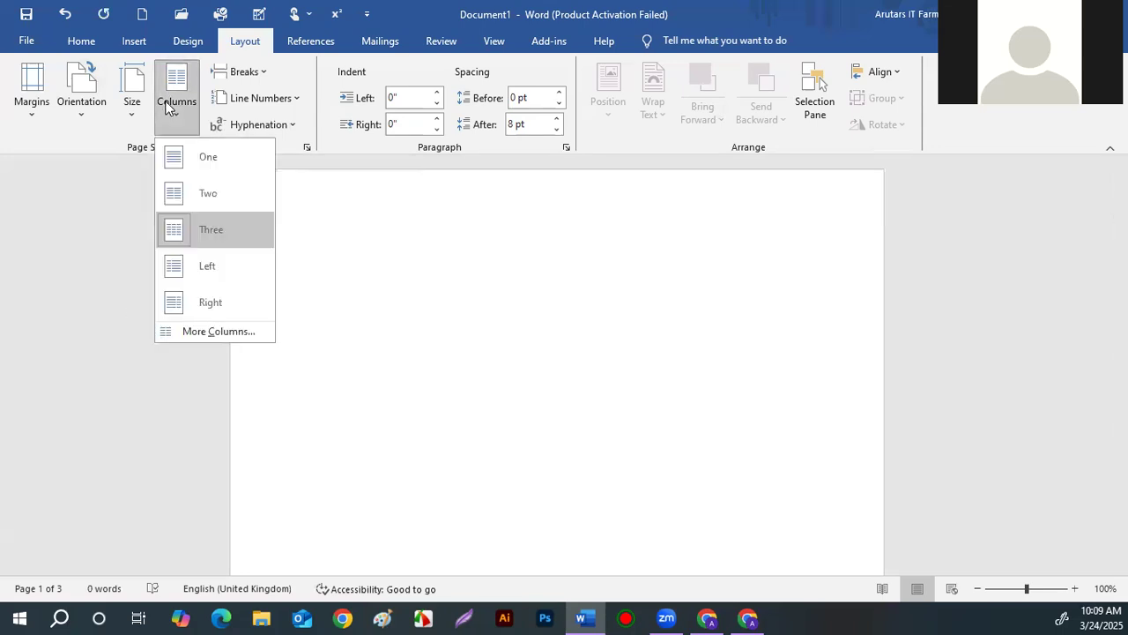
pyautogui.click(167, 163)
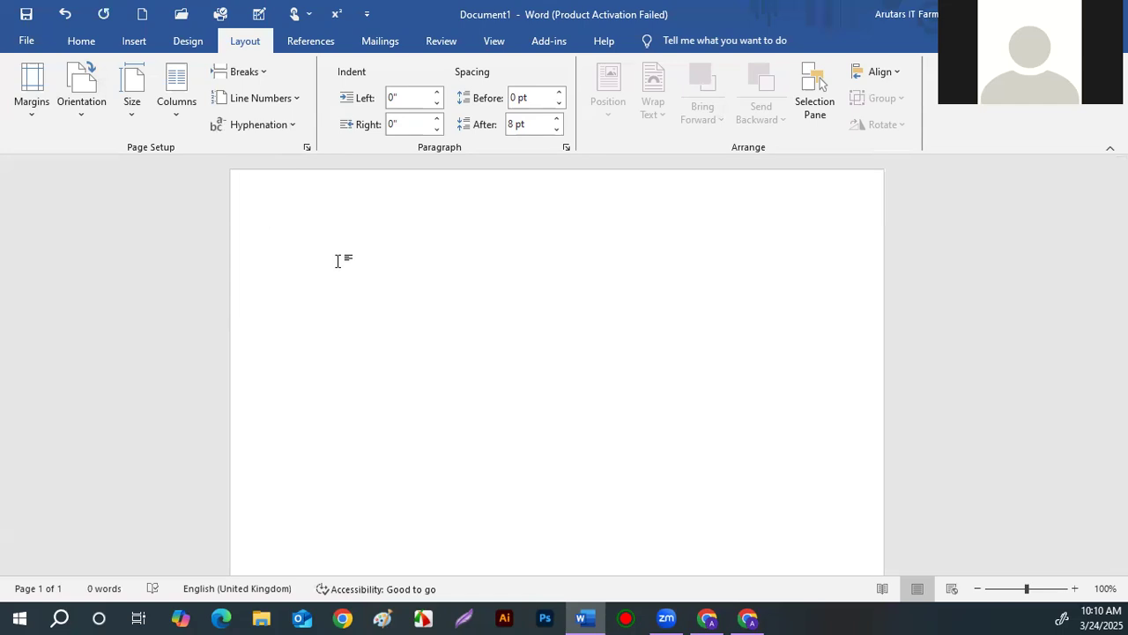
# Step: Apply the Metropolitan theme to the document and choose the fifth style set in the document formatting gallery
pyautogui.click(181, 44)
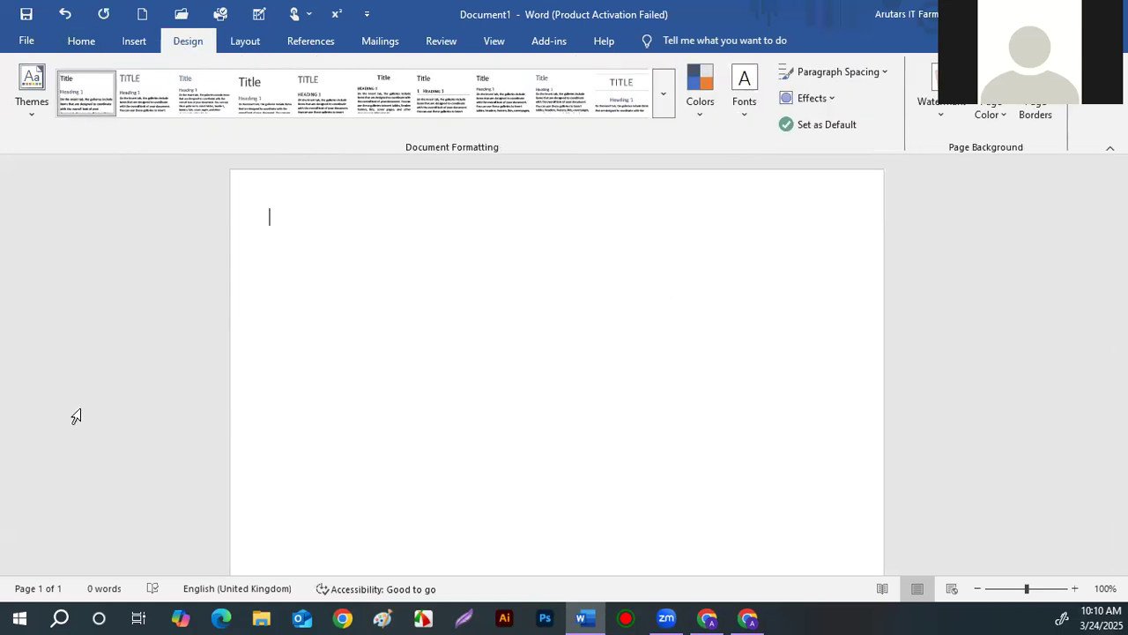
pyautogui.click(31, 113)
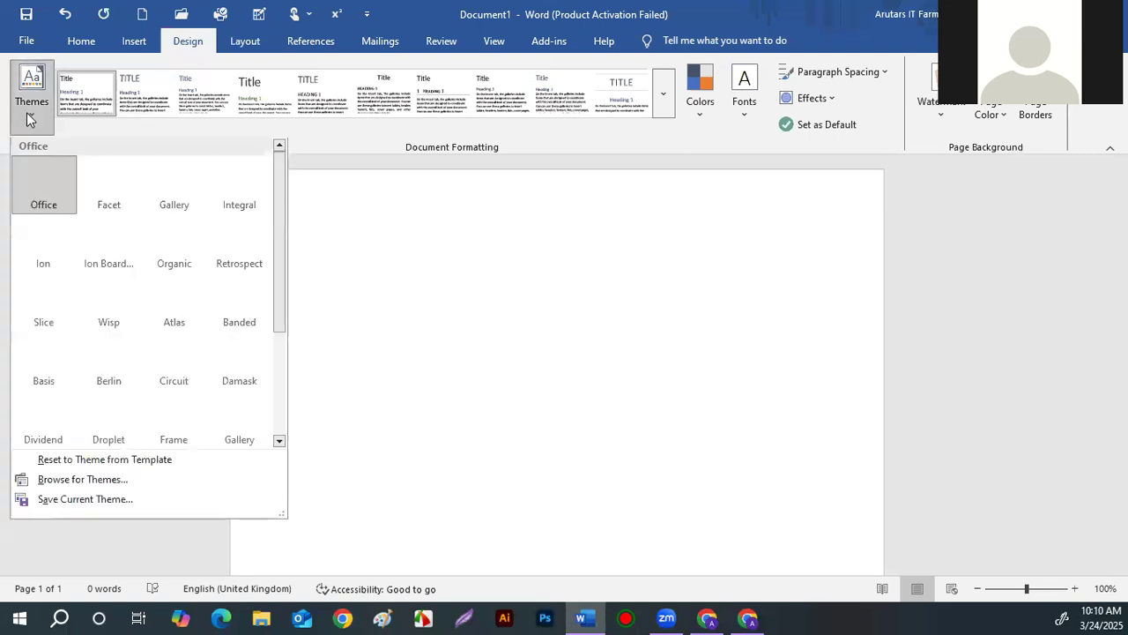
pyautogui.scroll(-3, 187, 391)
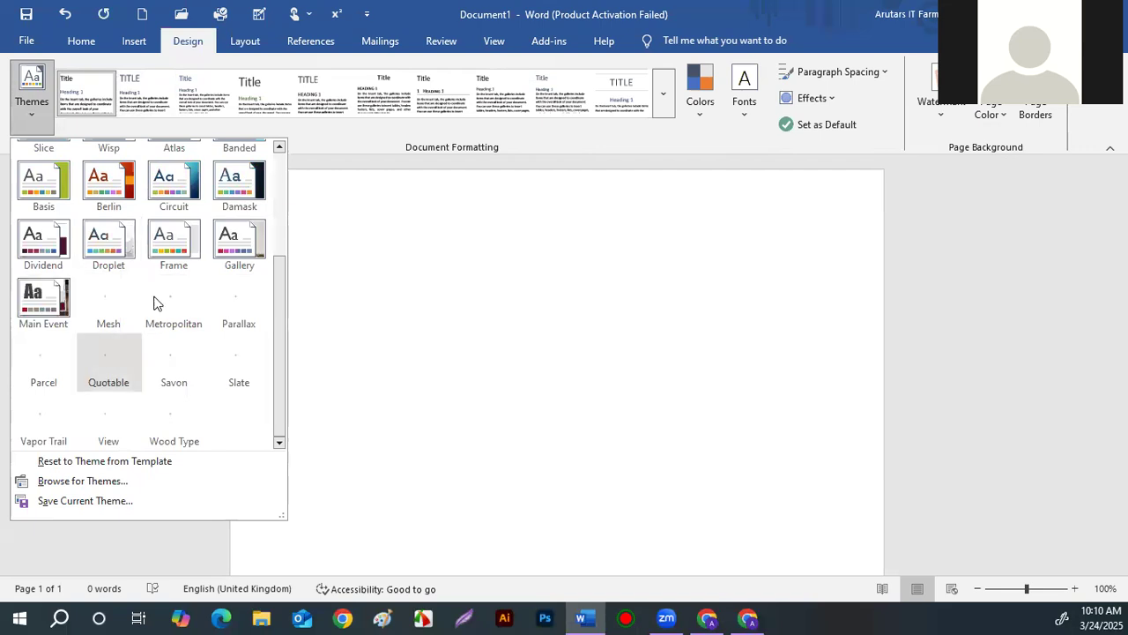
pyautogui.scroll(3, 153, 302)
pyautogui.scroll(-3, 194, 391)
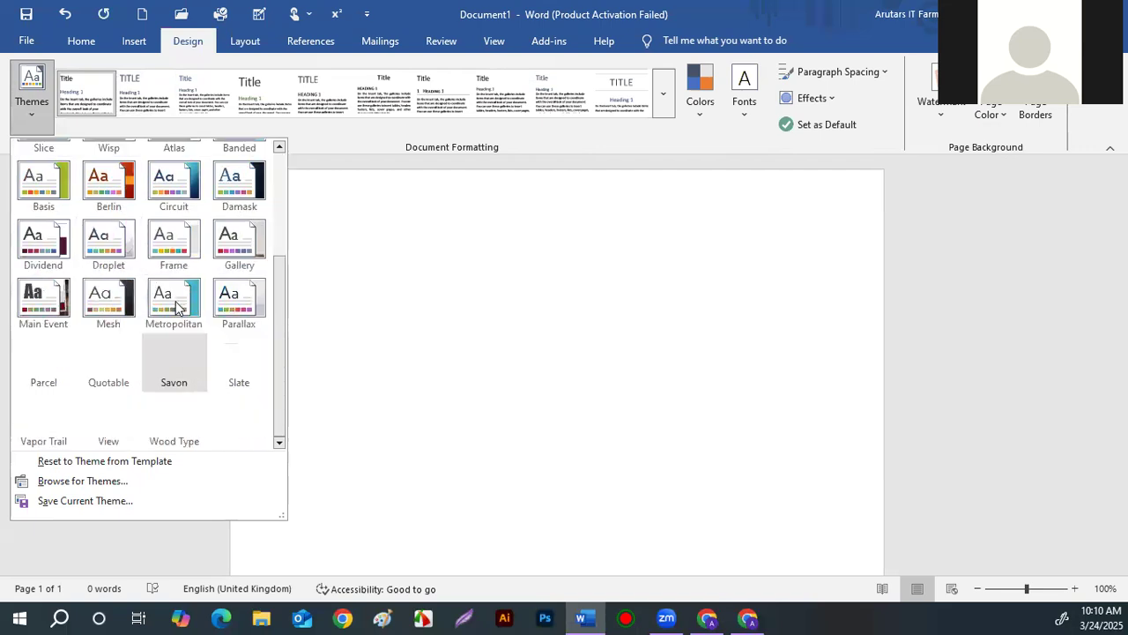
pyautogui.click(176, 305)
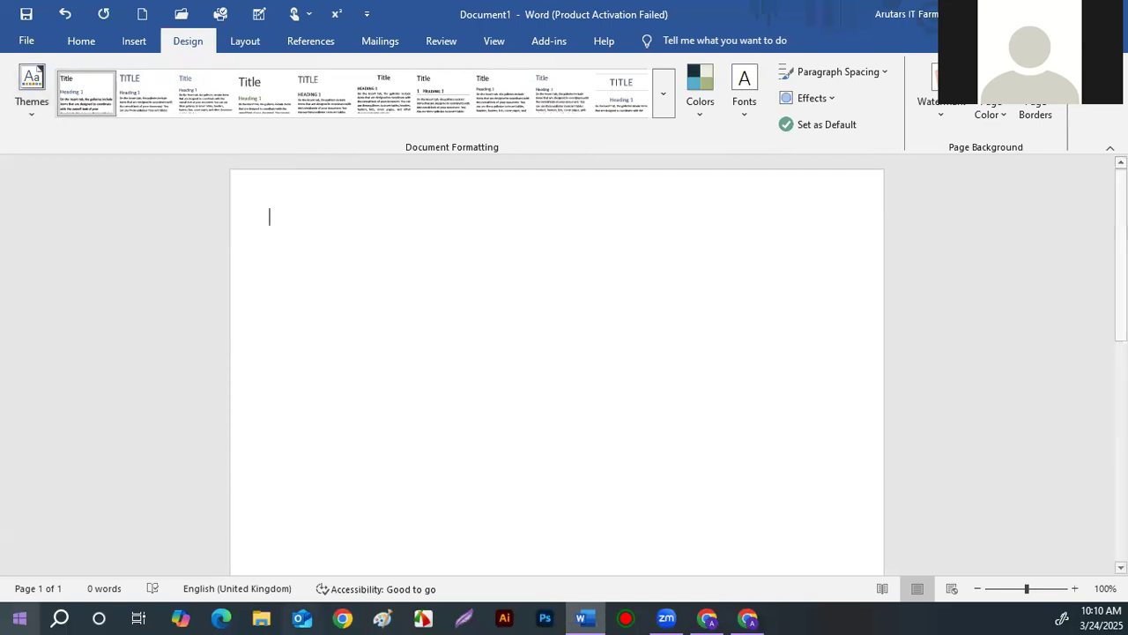
pyautogui.click(320, 95)
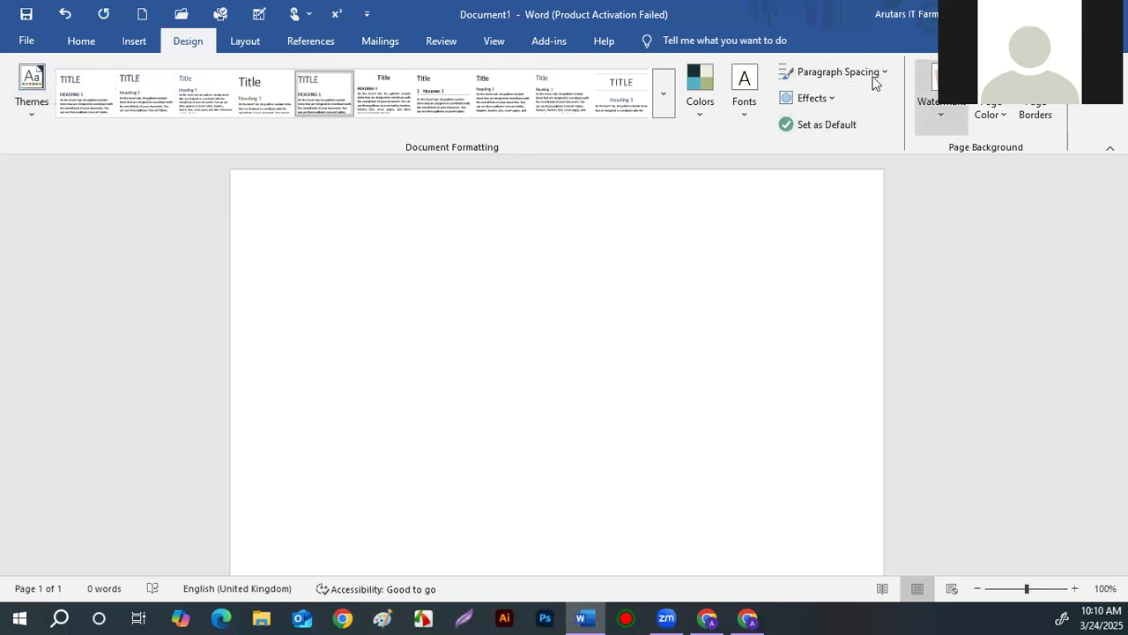
# Step: Apply the CONFIDENTIAL 1 diagonal text watermark to the blank page
pyautogui.click(937, 108)
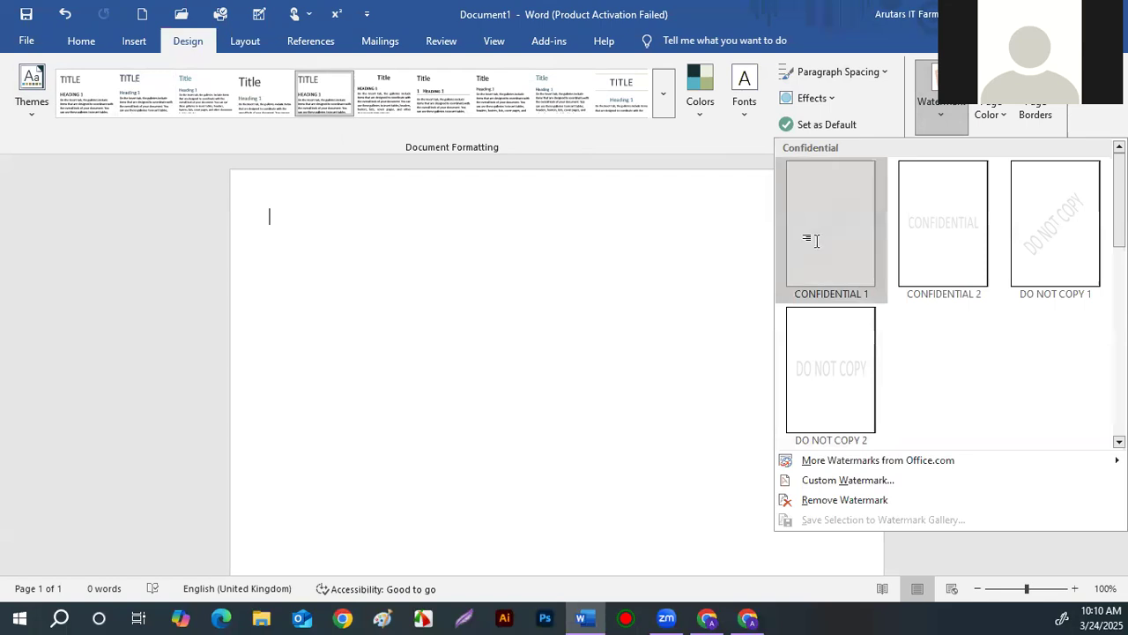
pyautogui.click(818, 242)
pyautogui.scroll(-1, 801, 250)
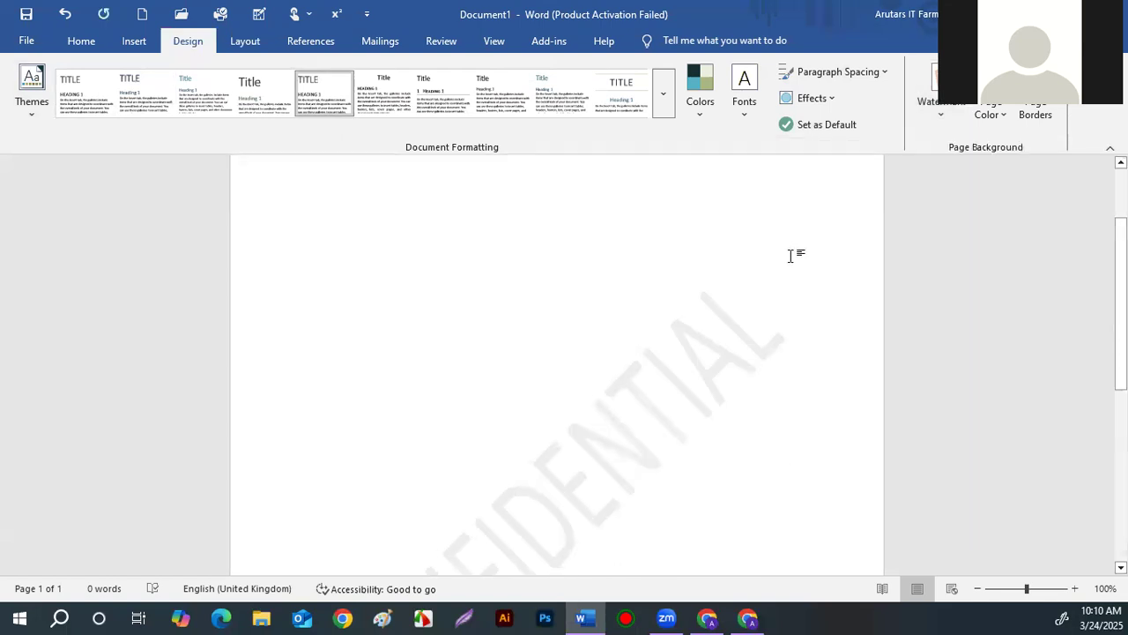
# Step: Set the page color to white from the theme colors
pyautogui.click(991, 122)
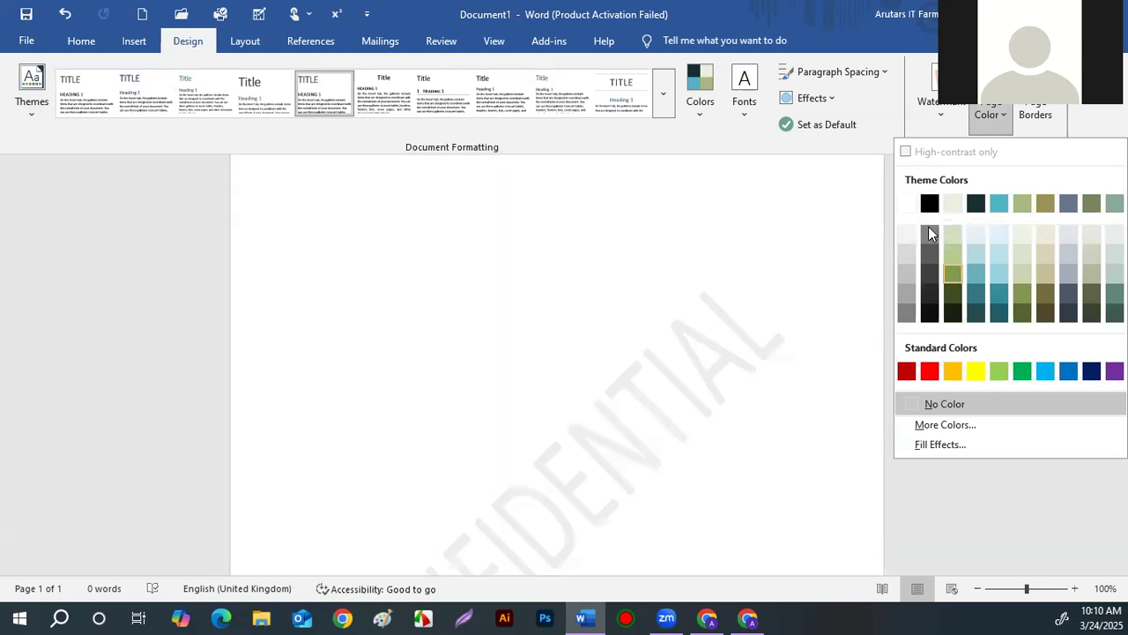
pyautogui.click(904, 205)
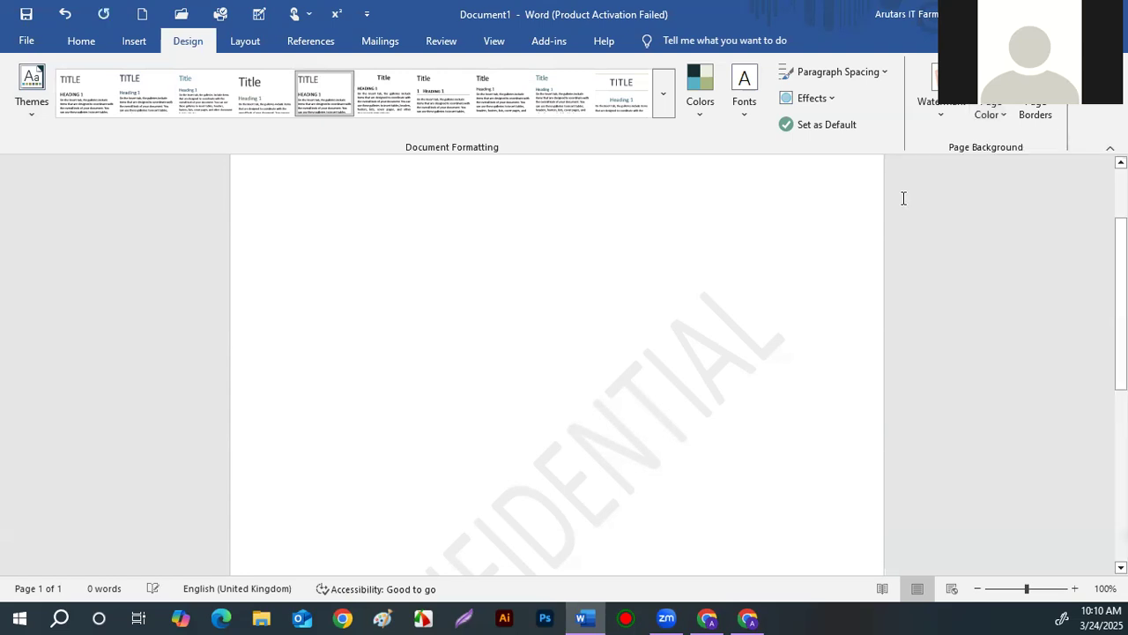
pyautogui.scroll(3, 540, 247)
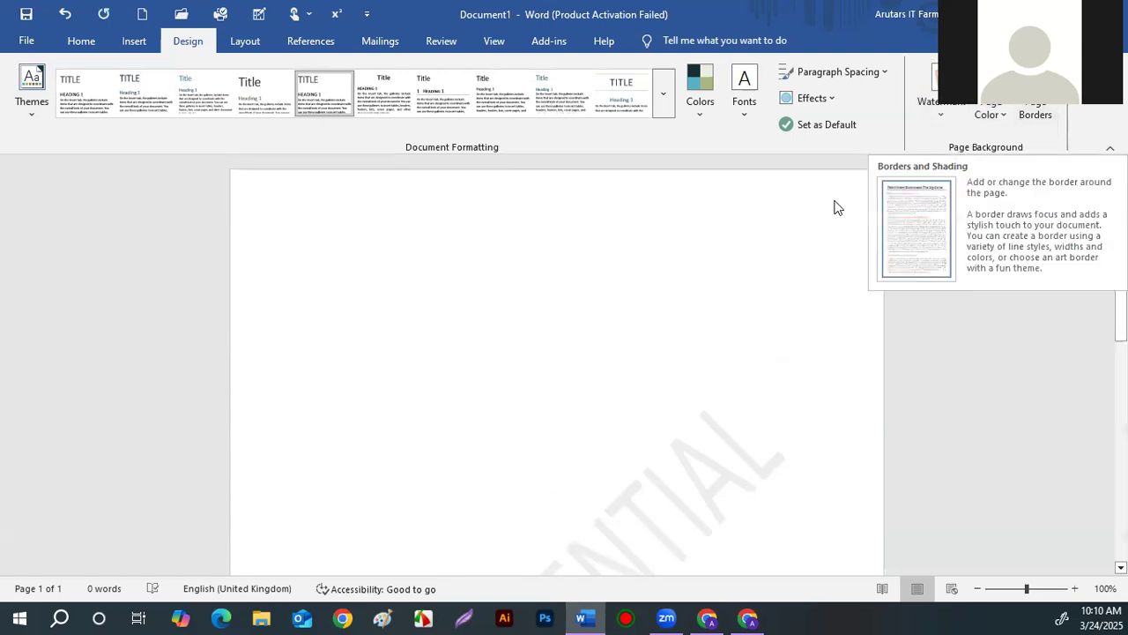
# Step: Start a custom watermark and switch its type from text to a picture watermark
pyautogui.click(941, 114)
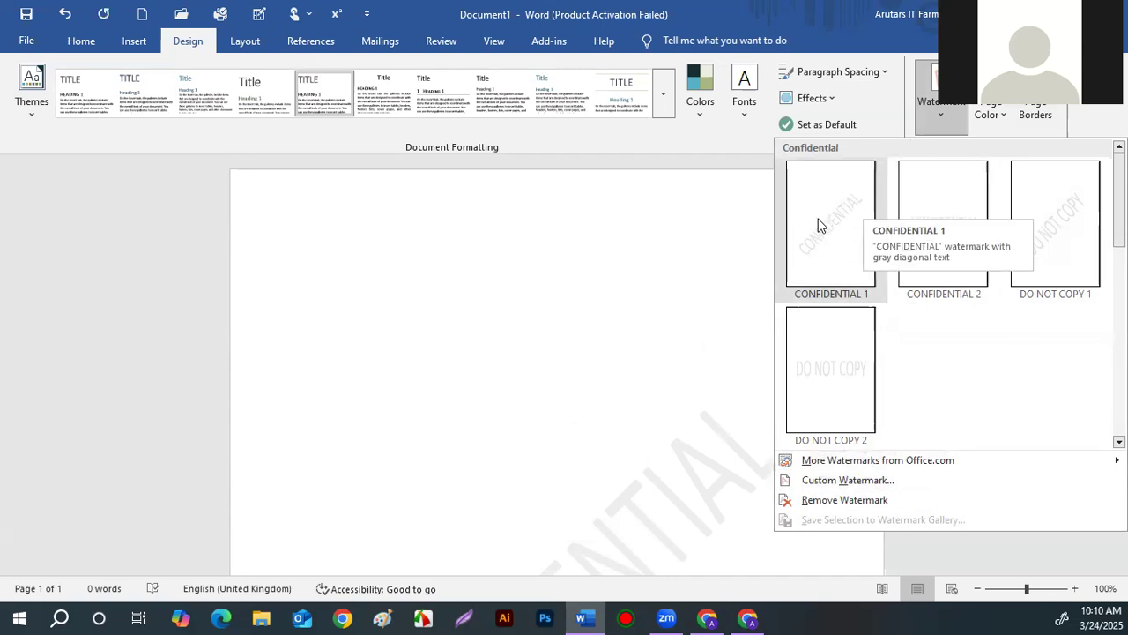
pyautogui.scroll(-3, 850, 388)
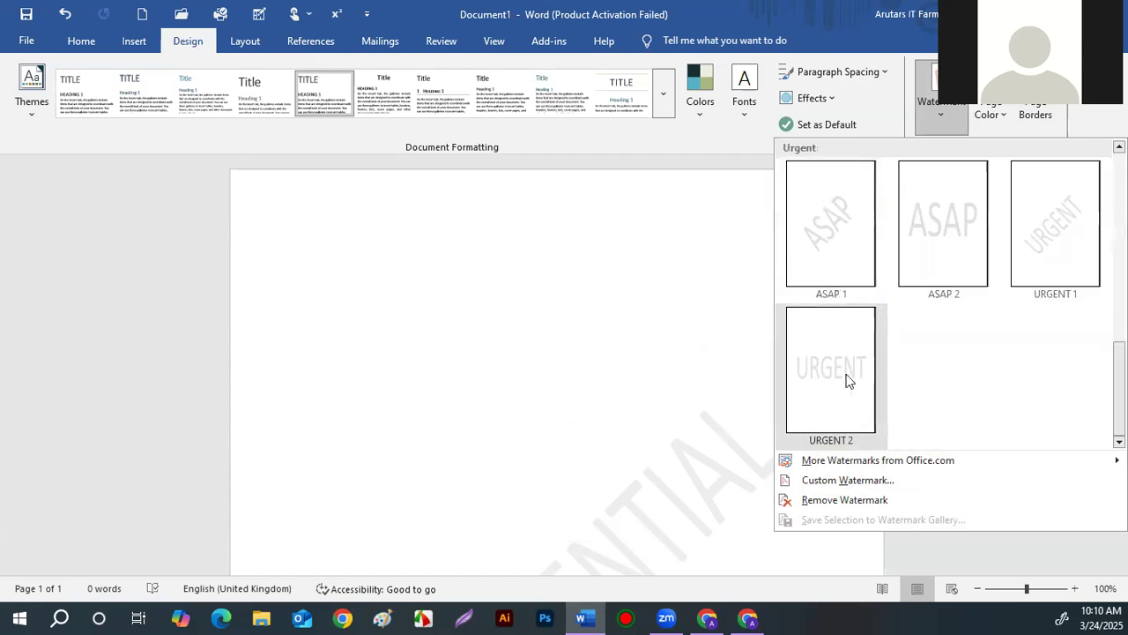
pyautogui.click(848, 480)
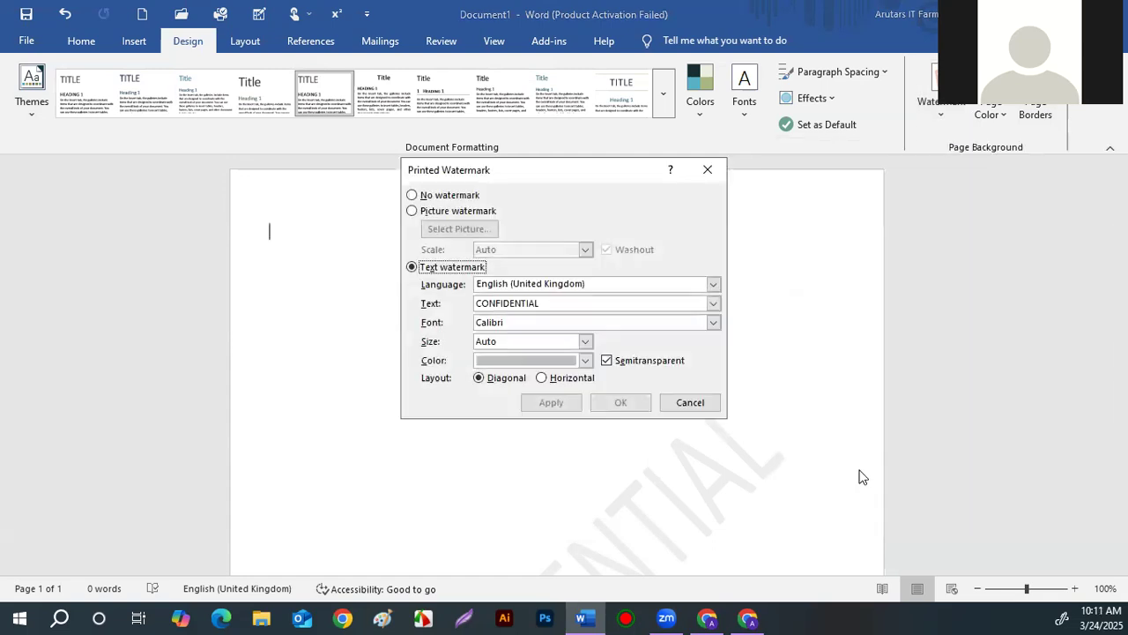
pyautogui.click(413, 212)
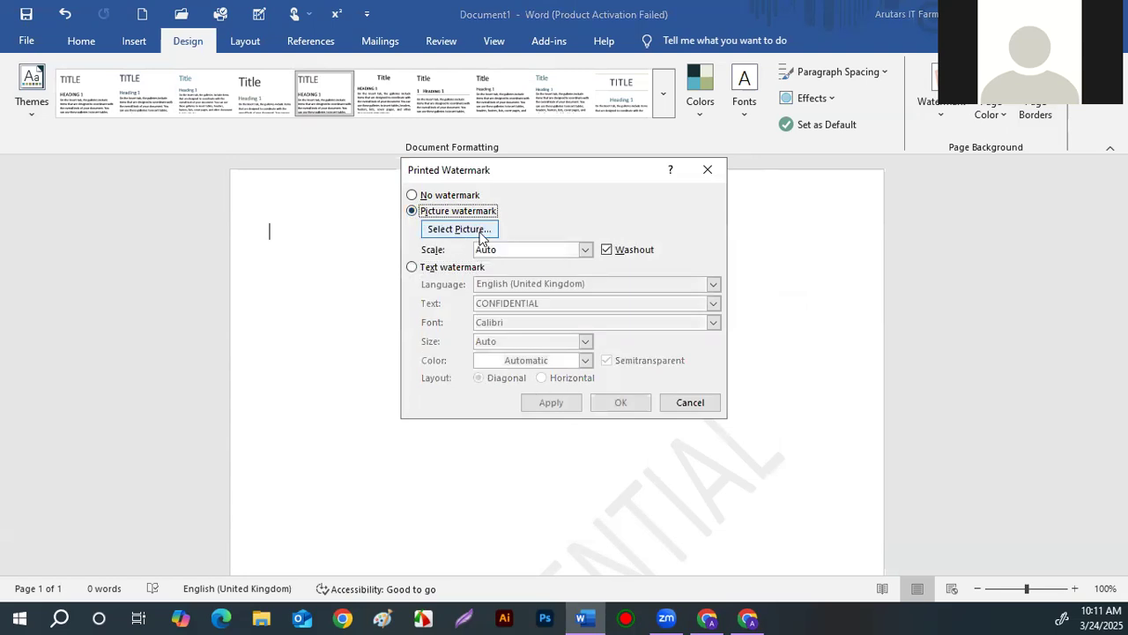
# Step: Choose images.jfif from the Downloads folder as the watermark picture and apply it with Auto scale and Washout
pyautogui.click(465, 232)
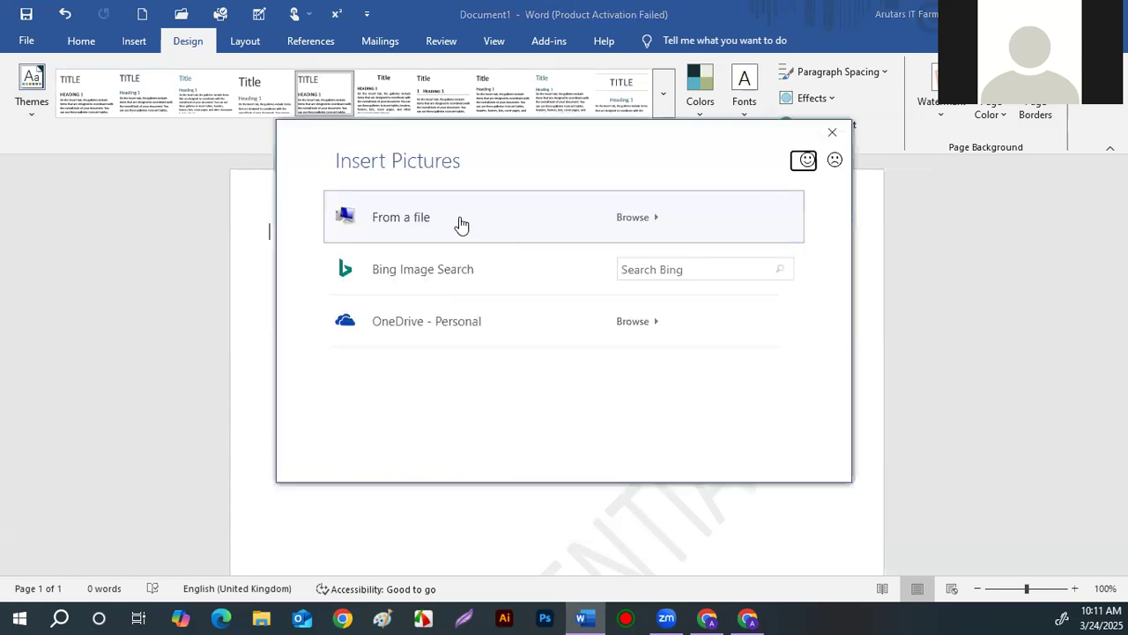
pyautogui.click(638, 217)
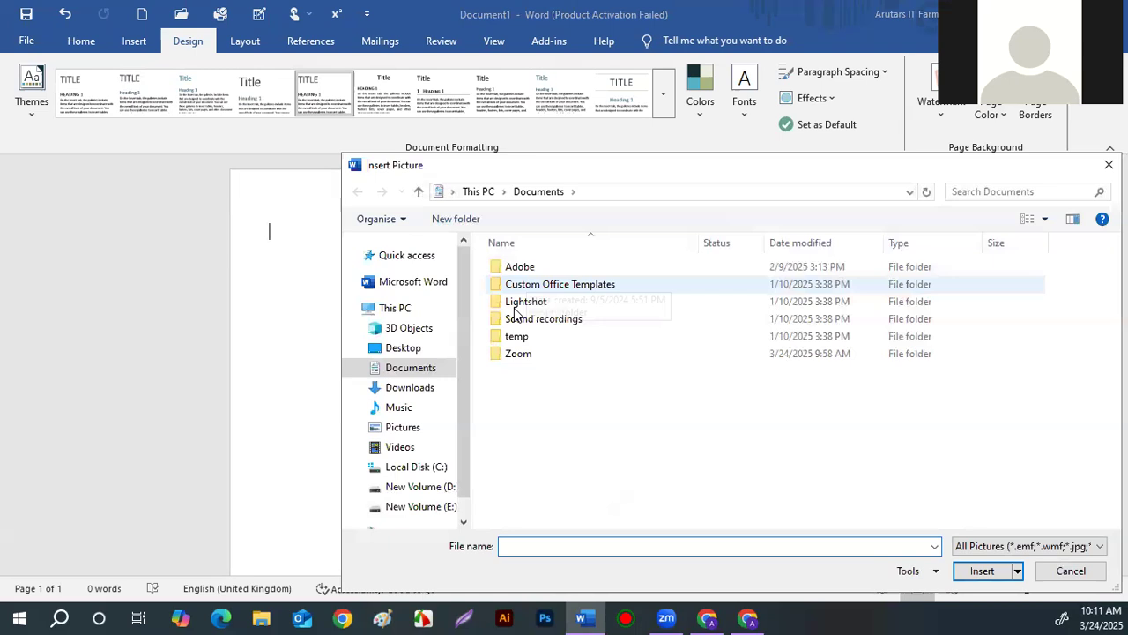
pyautogui.click(413, 388)
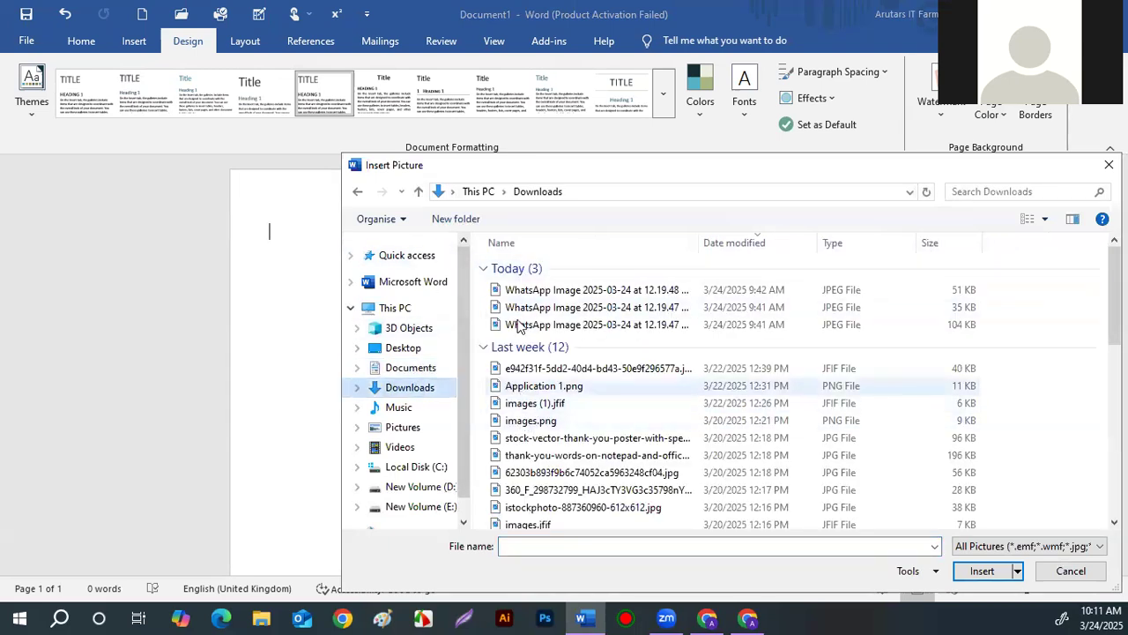
pyautogui.scroll(-1, 530, 318)
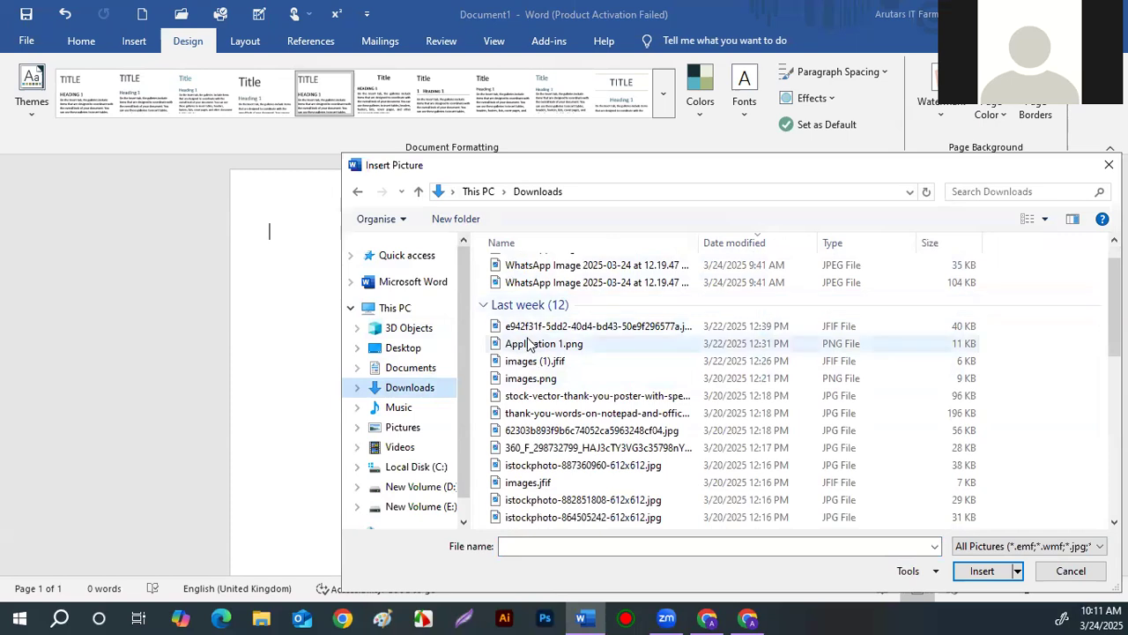
pyautogui.scroll(-1, 533, 414)
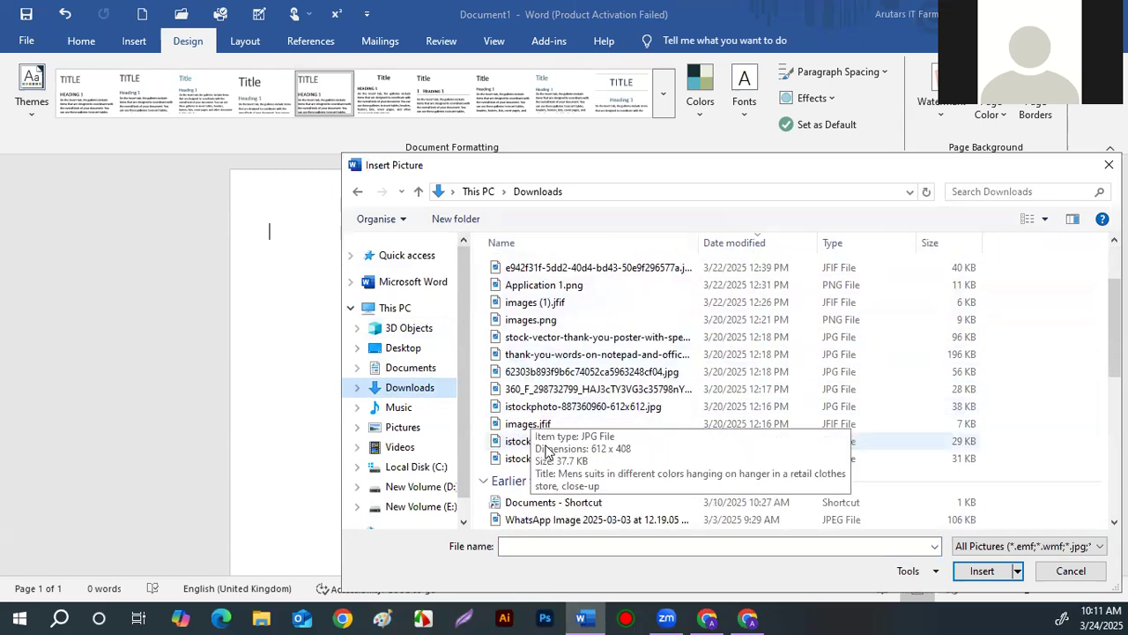
pyautogui.click(526, 425)
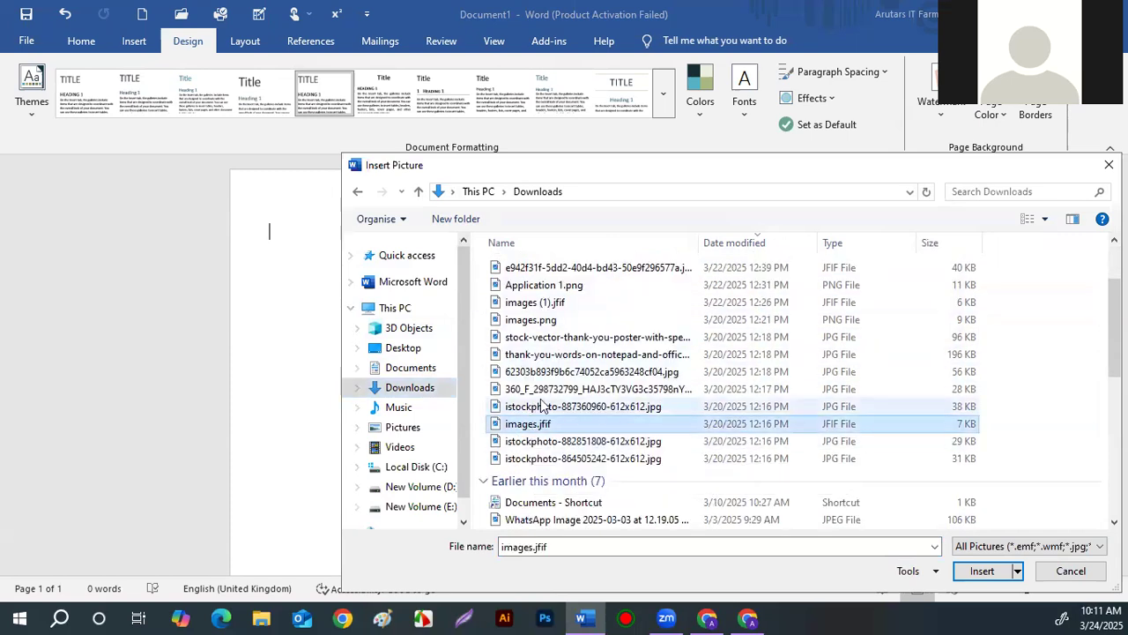
pyautogui.scroll(2, 545, 414)
pyautogui.scroll(-1, 549, 432)
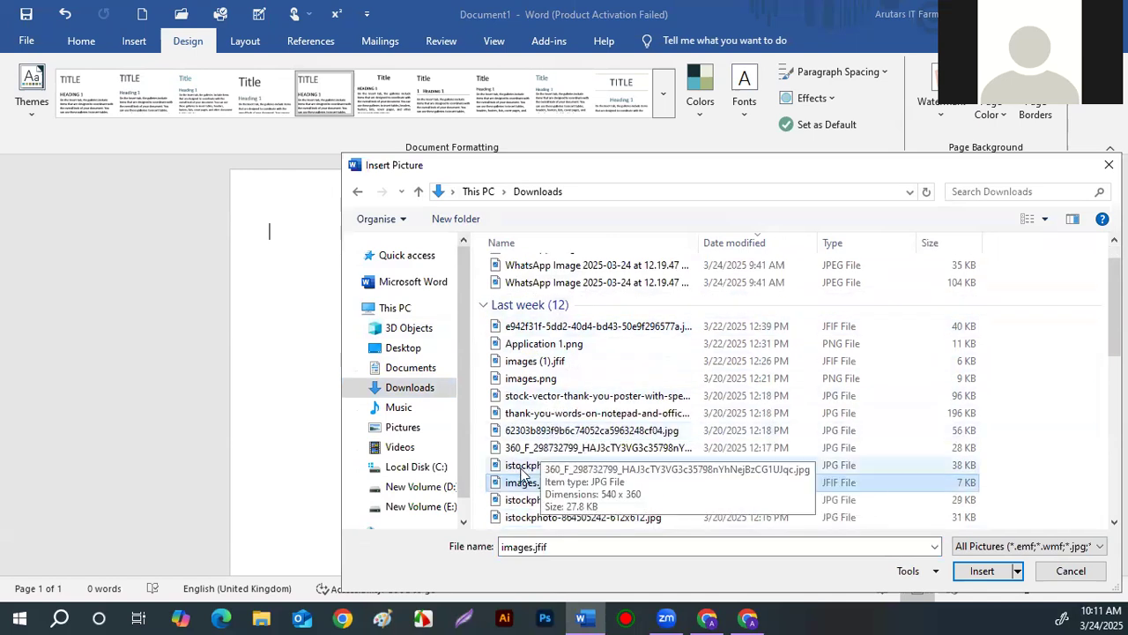
pyautogui.click(982, 571)
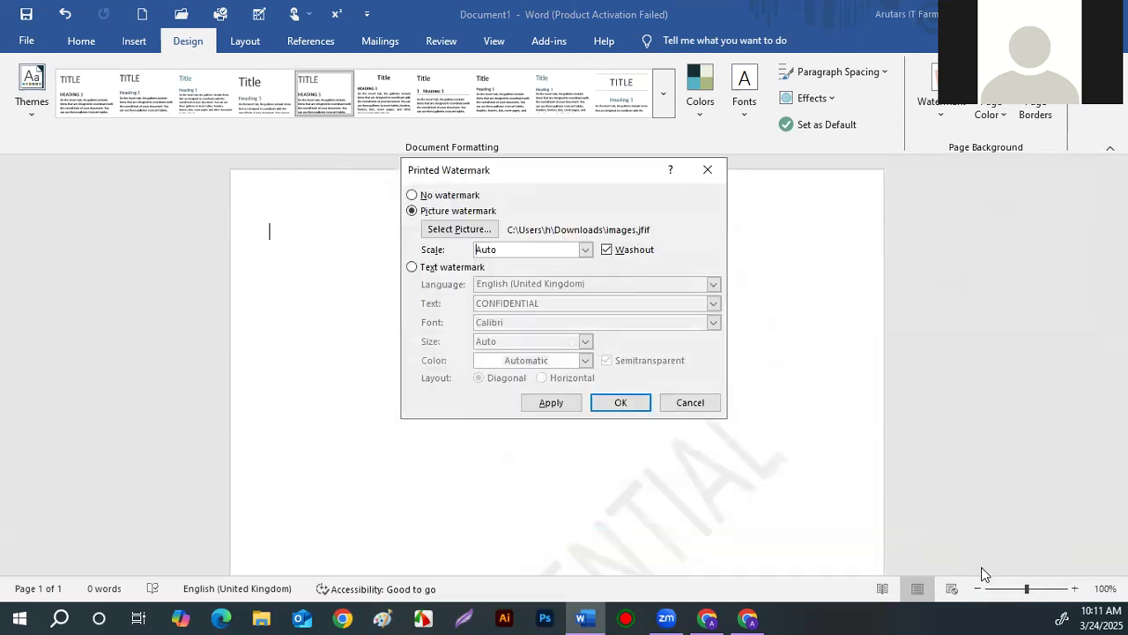
pyautogui.click(619, 402)
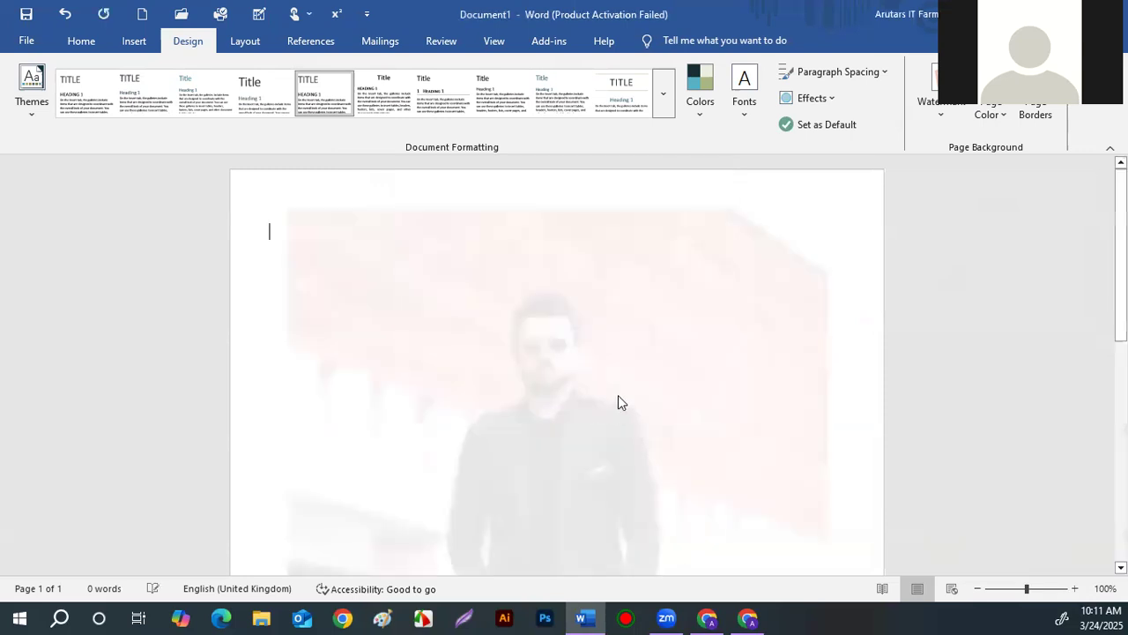
# Step: Examine how the picture watermark looks over the full length of the page
pyautogui.scroll(-3, 631, 353)
pyautogui.scroll(-2, 639, 326)
pyautogui.scroll(5, 544, 267)
pyautogui.scroll(-5, 605, 326)
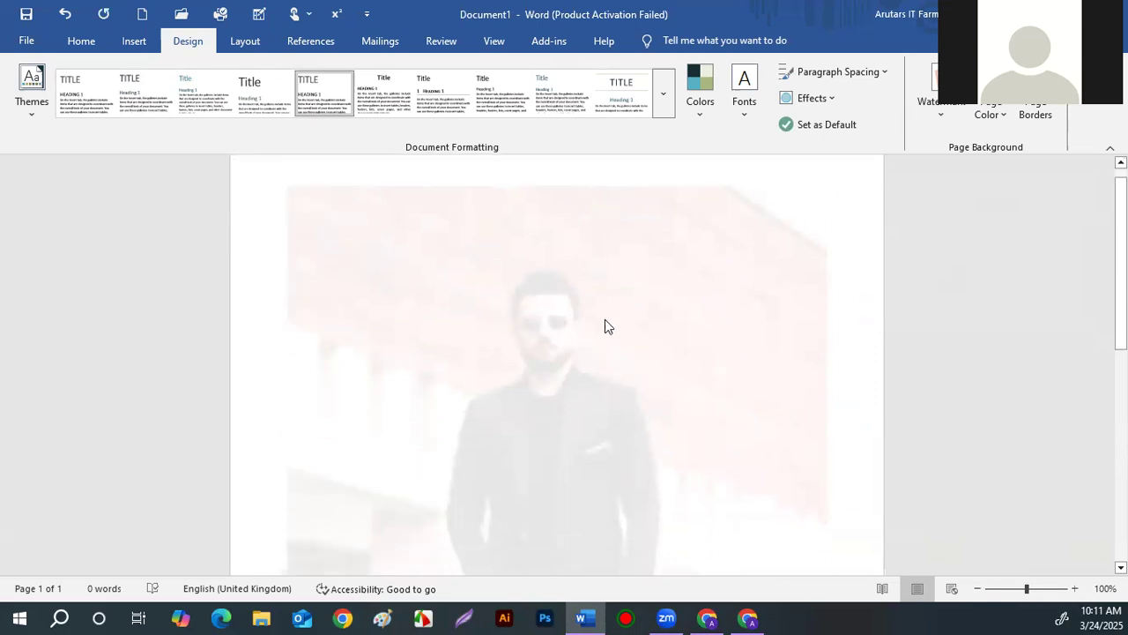
pyautogui.scroll(-2, 411, 179)
pyautogui.scroll(6, 509, 244)
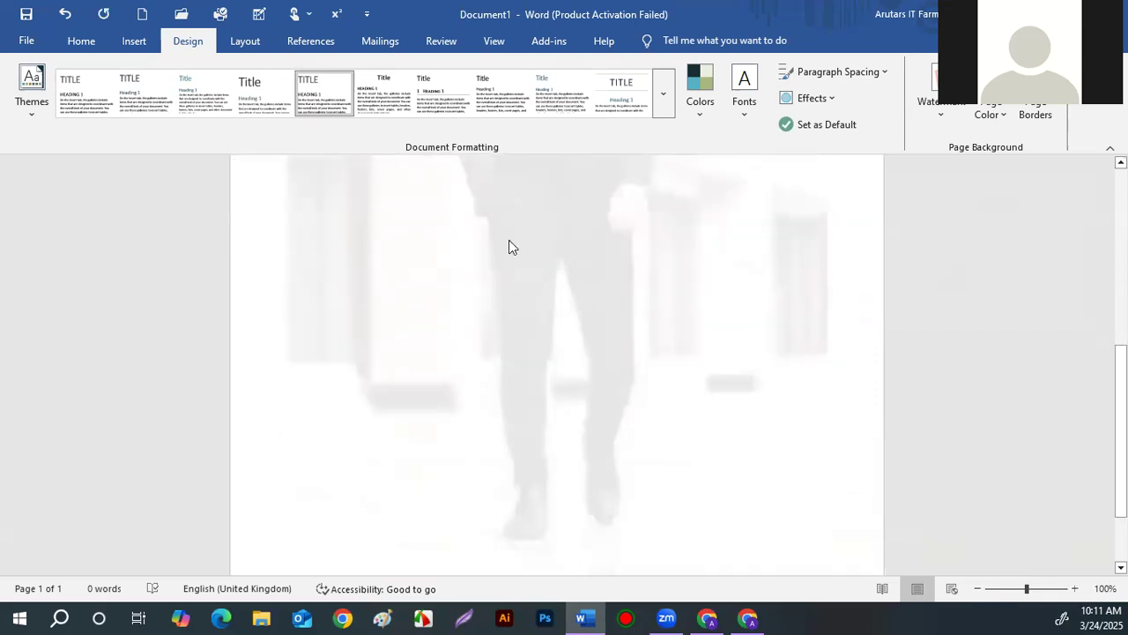
pyautogui.scroll(2, 636, 343)
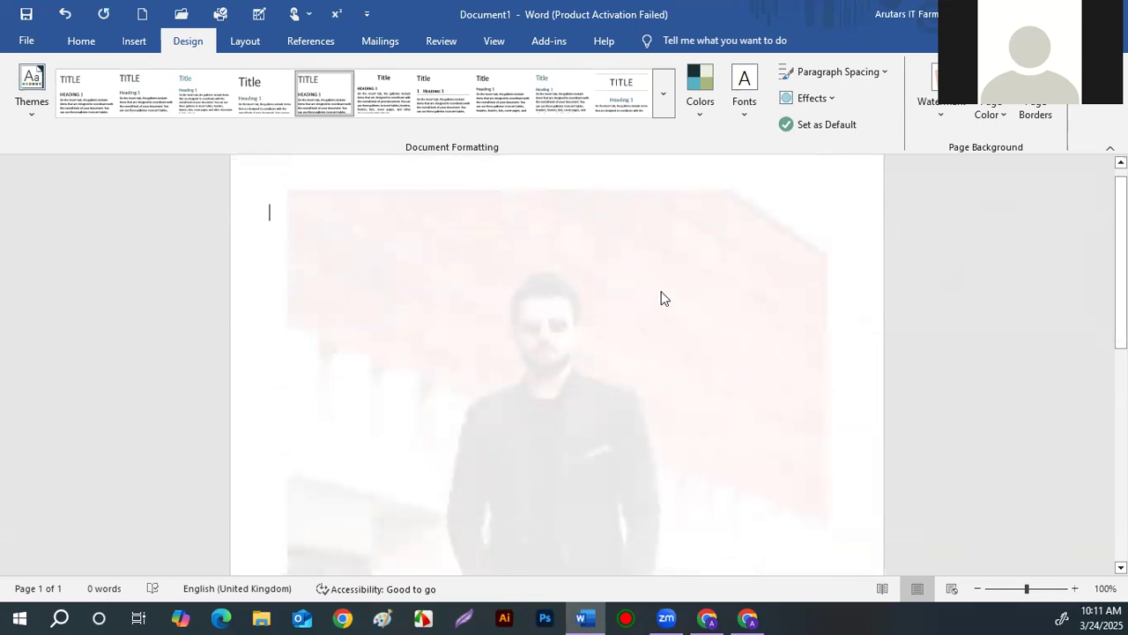
pyautogui.scroll(-1, 661, 298)
pyautogui.scroll(-1, 661, 298)
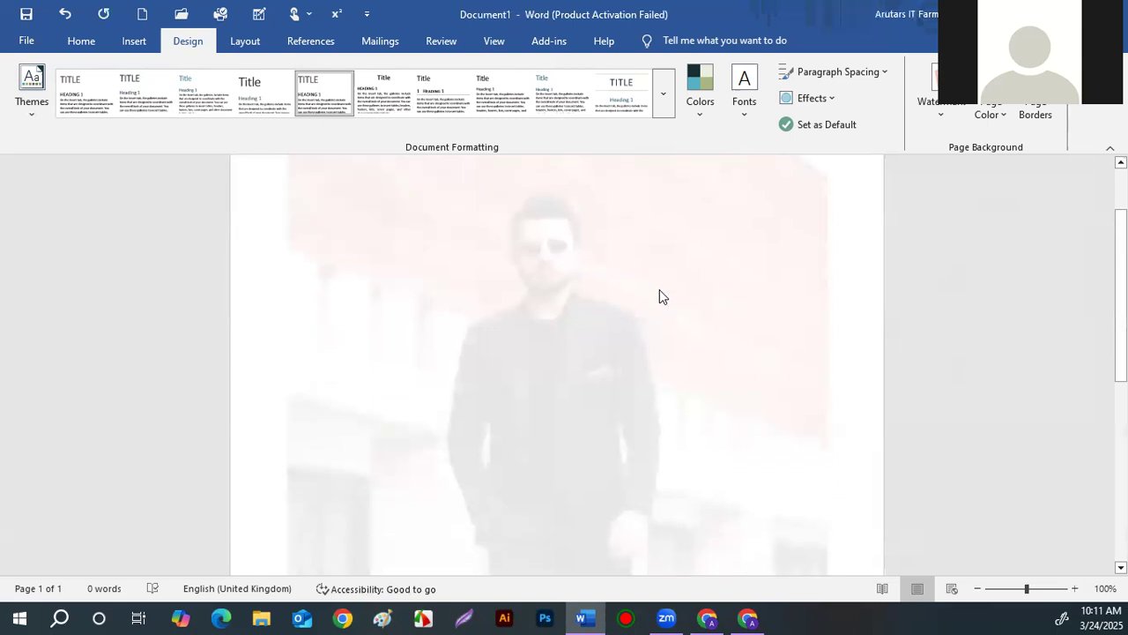
pyautogui.scroll(-5, 585, 367)
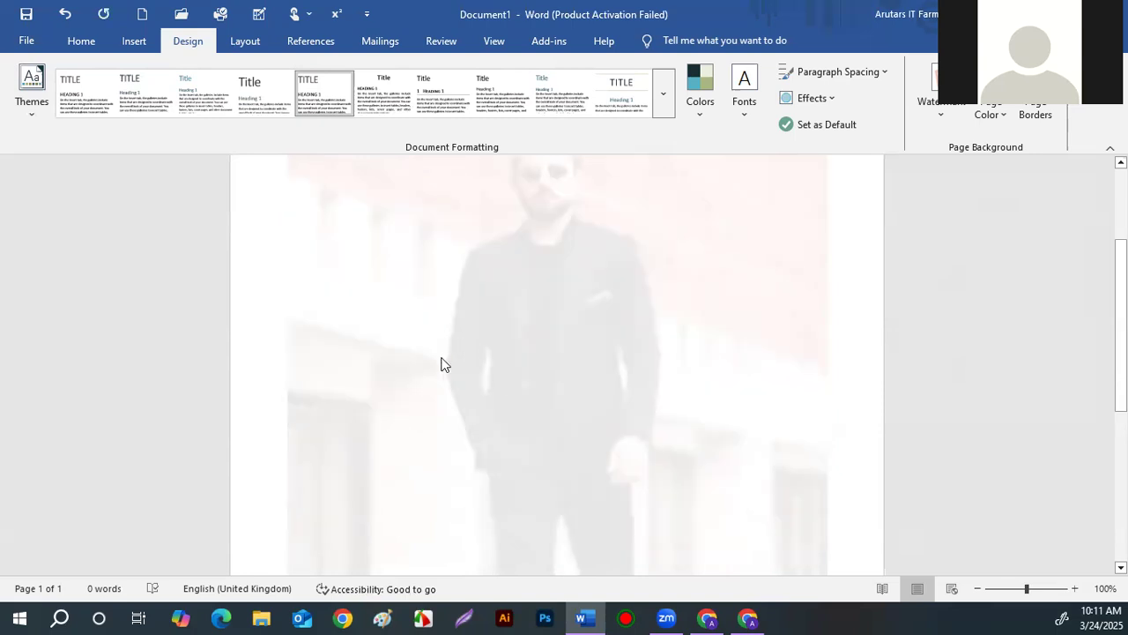
pyautogui.scroll(7, 532, 280)
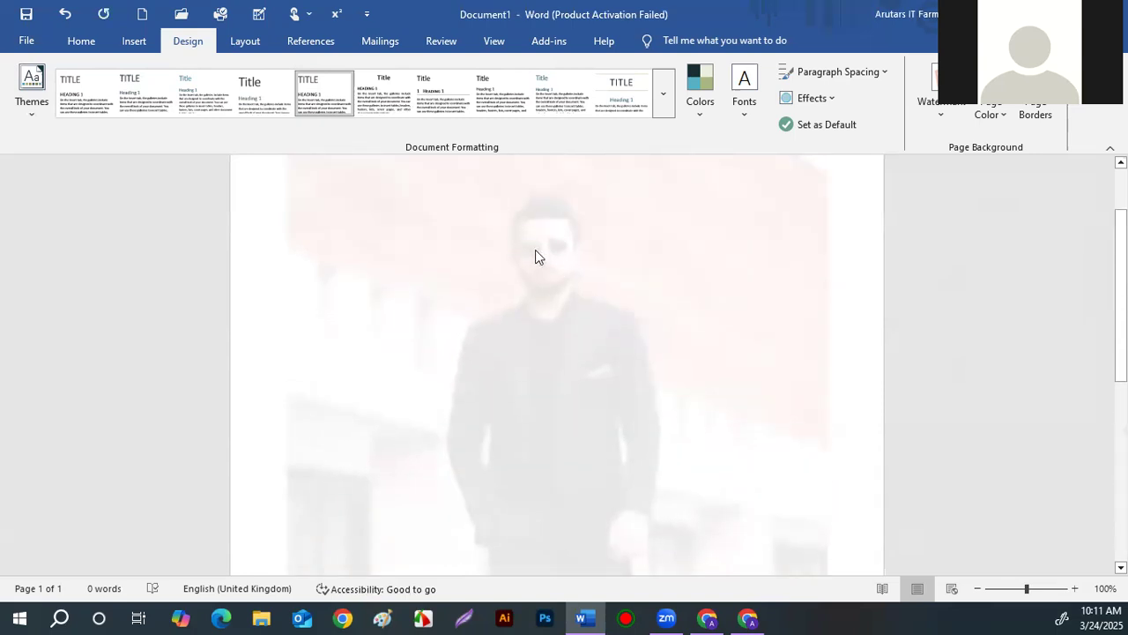
pyautogui.scroll(-2, 541, 284)
pyautogui.scroll(-3, 544, 270)
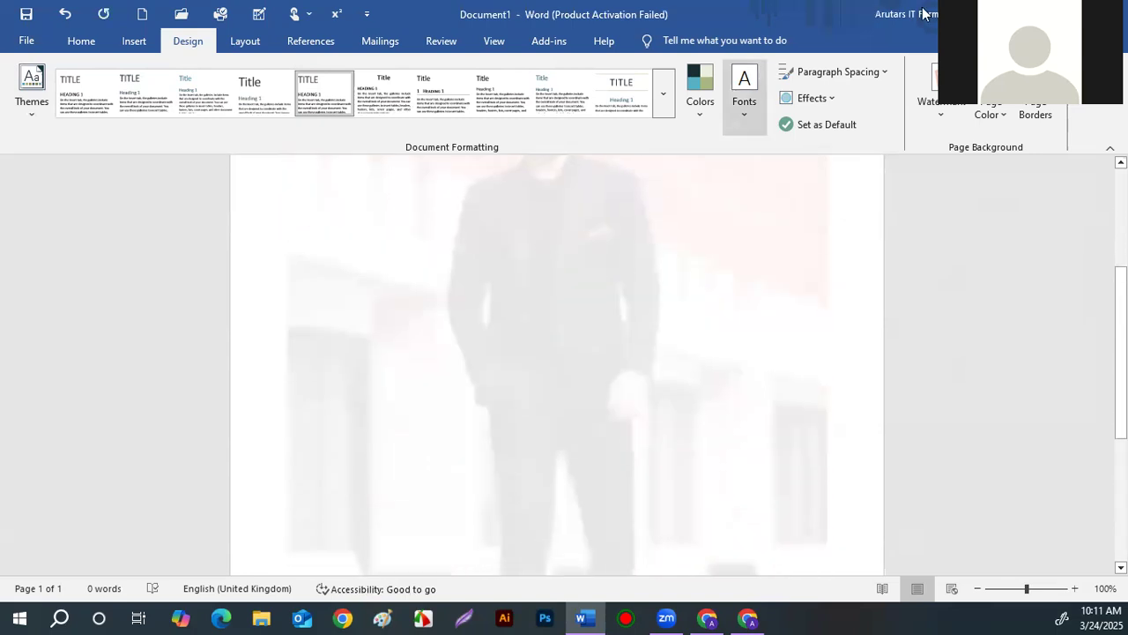
pyautogui.scroll(4, 631, 323)
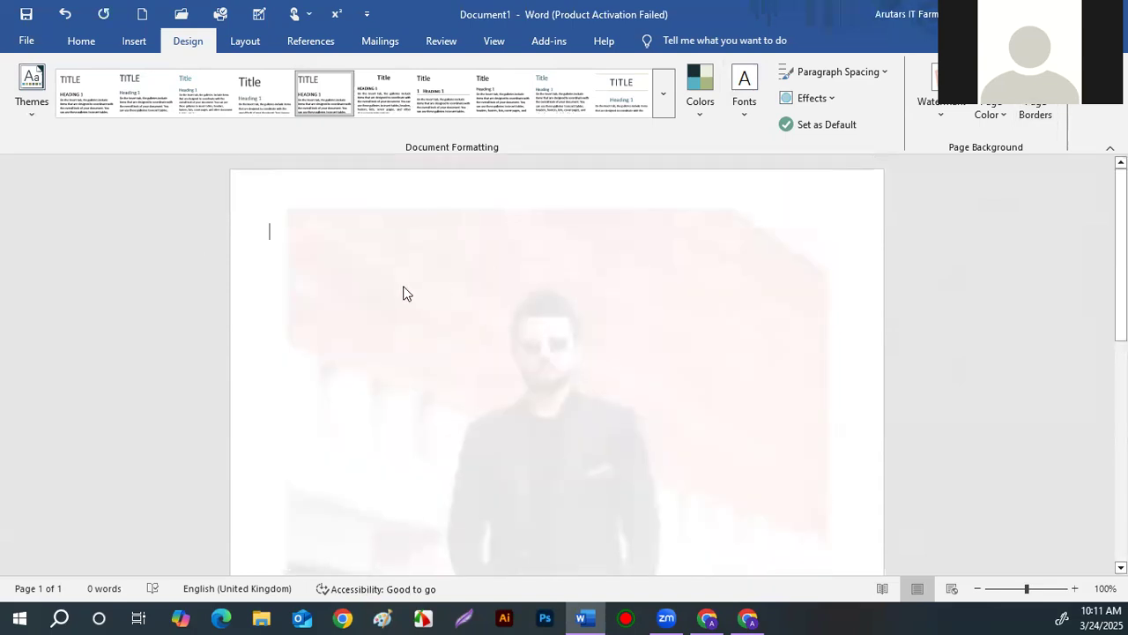
# Step: Add a Box page border to the whole document and check it around the page
pyautogui.click(1032, 107)
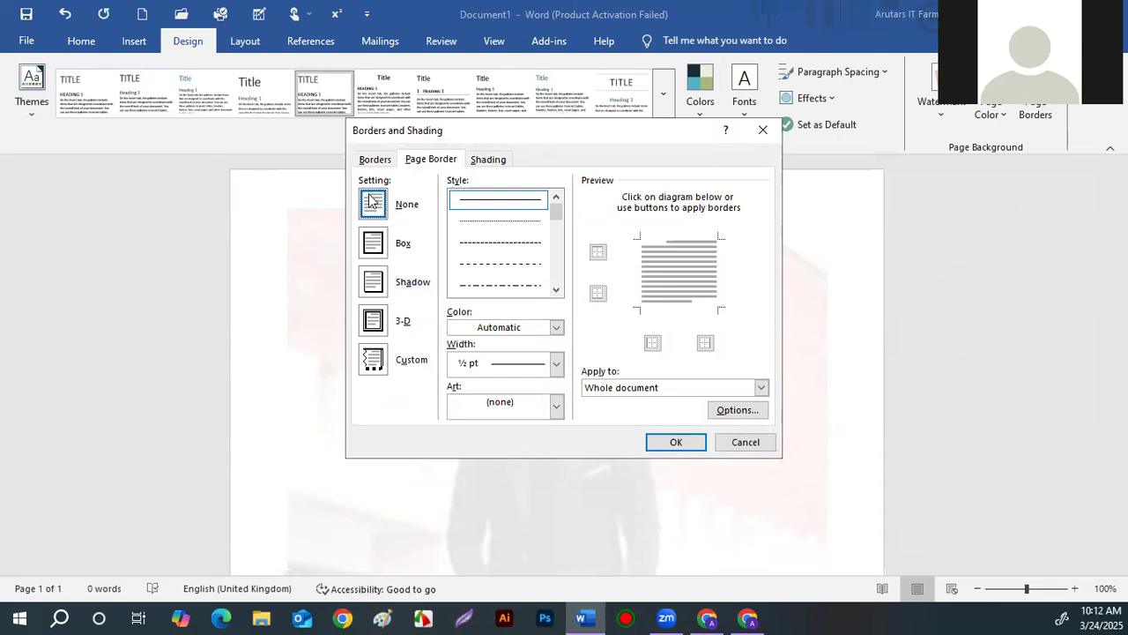
pyautogui.click(374, 243)
pyautogui.click(675, 444)
pyautogui.scroll(-3, 631, 326)
pyautogui.scroll(-3, 635, 322)
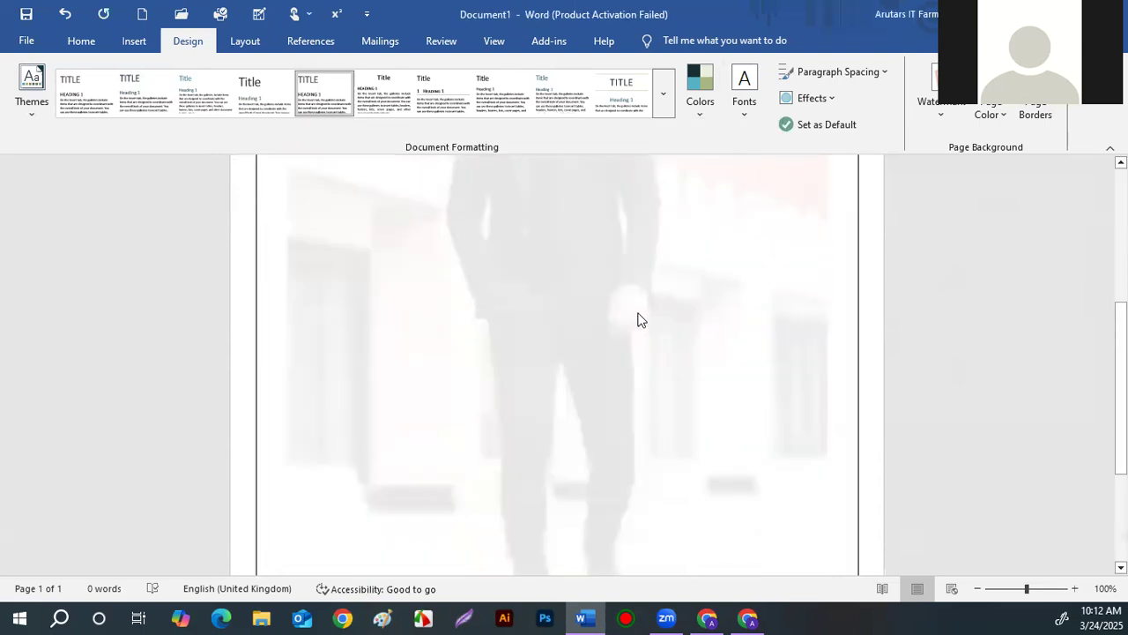
pyautogui.scroll(5, 648, 300)
pyautogui.scroll(2, 649, 294)
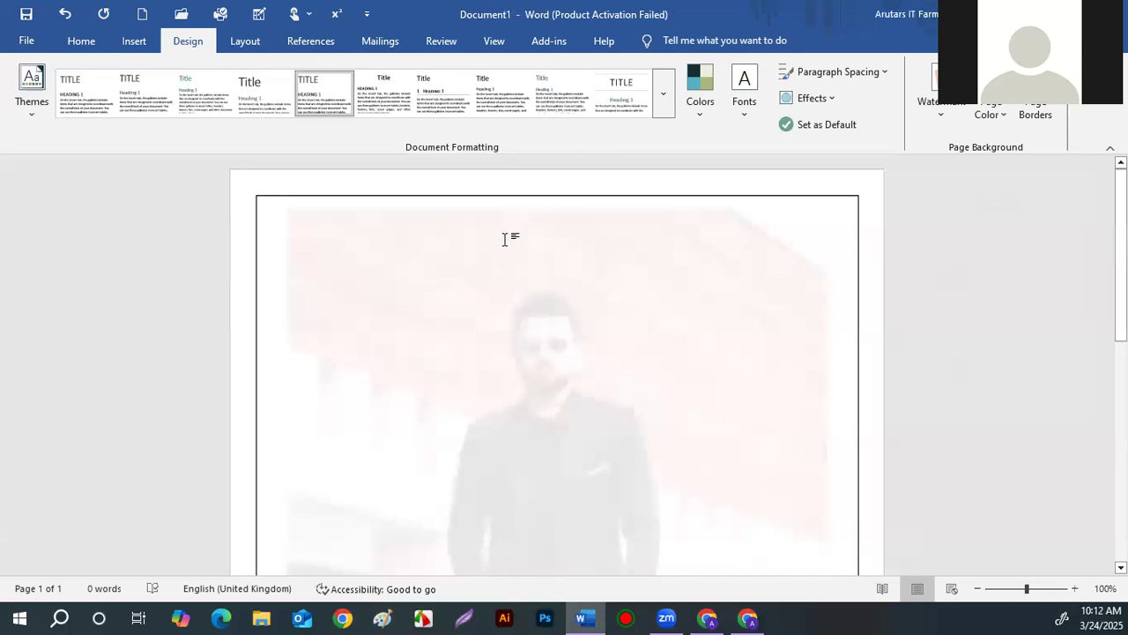
pyautogui.click(238, 42)
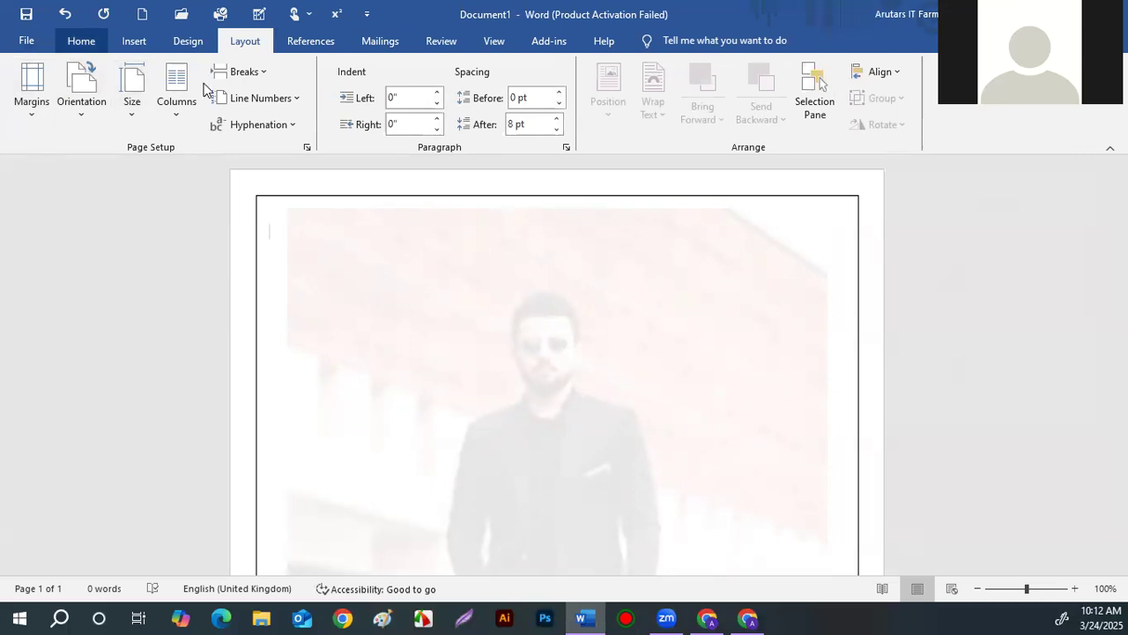